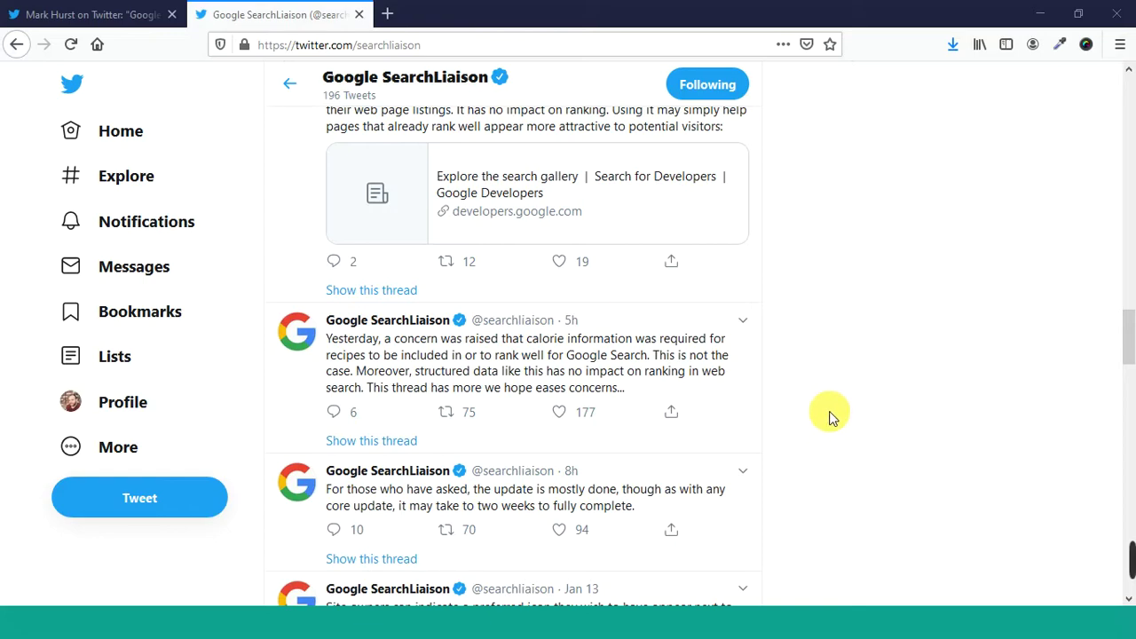
Read the tweet thread claiming Google censors blogs, including the quoted Search Console warning about thepracticalkitchen.com's recipes
{"action": "key", "text": "ctrl+shift+Tab"}
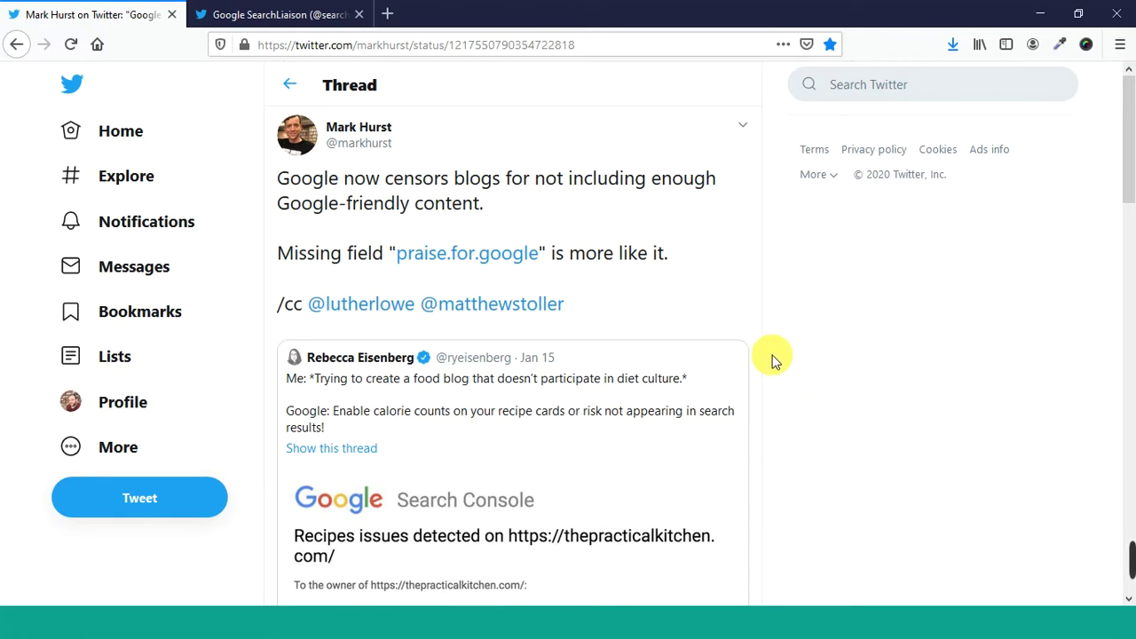
{"action": "scroll", "coordinate": [773, 360], "scroll_direction": "down", "scroll_amount": 2}
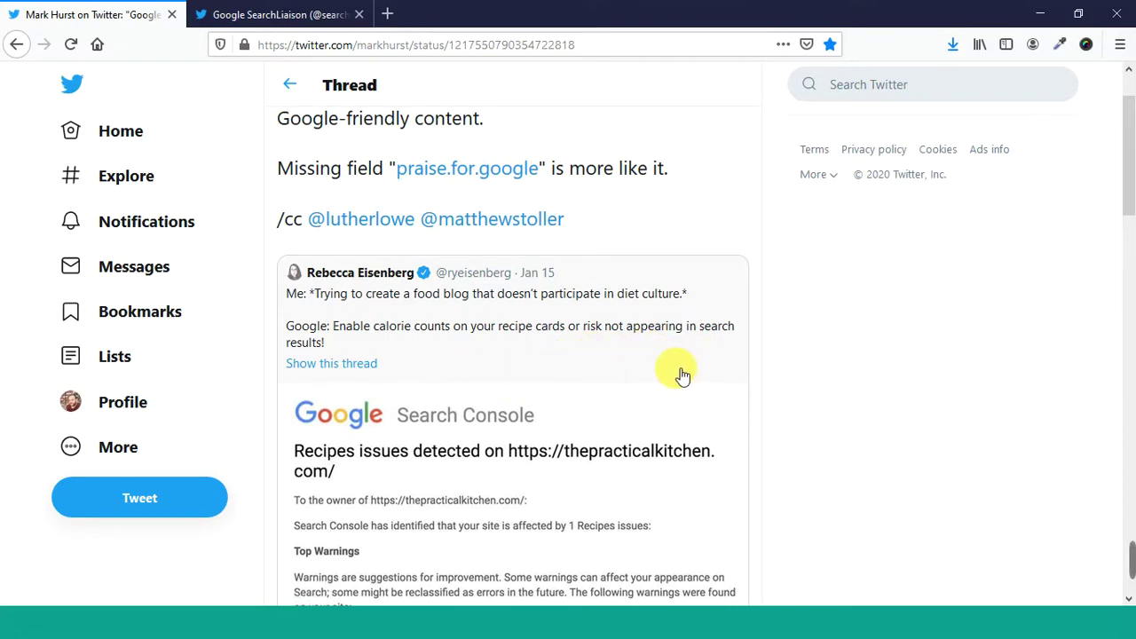
{"action": "scroll", "coordinate": [675, 375], "scroll_direction": "down", "scroll_amount": 1}
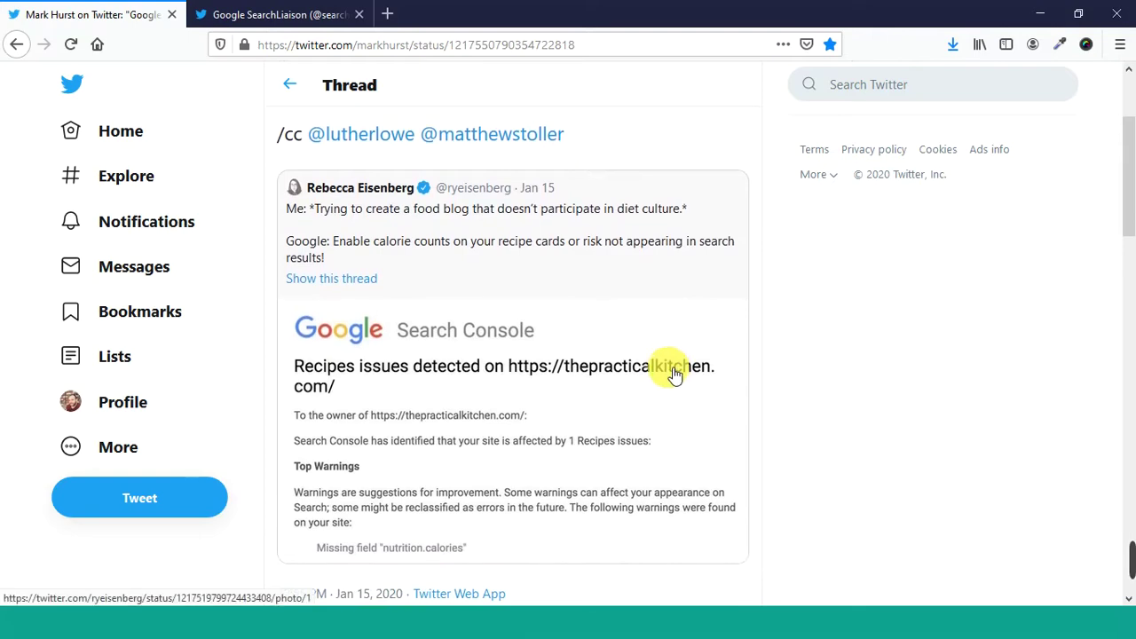
{"action": "scroll", "coordinate": [670, 373], "scroll_direction": "down", "scroll_amount": 1}
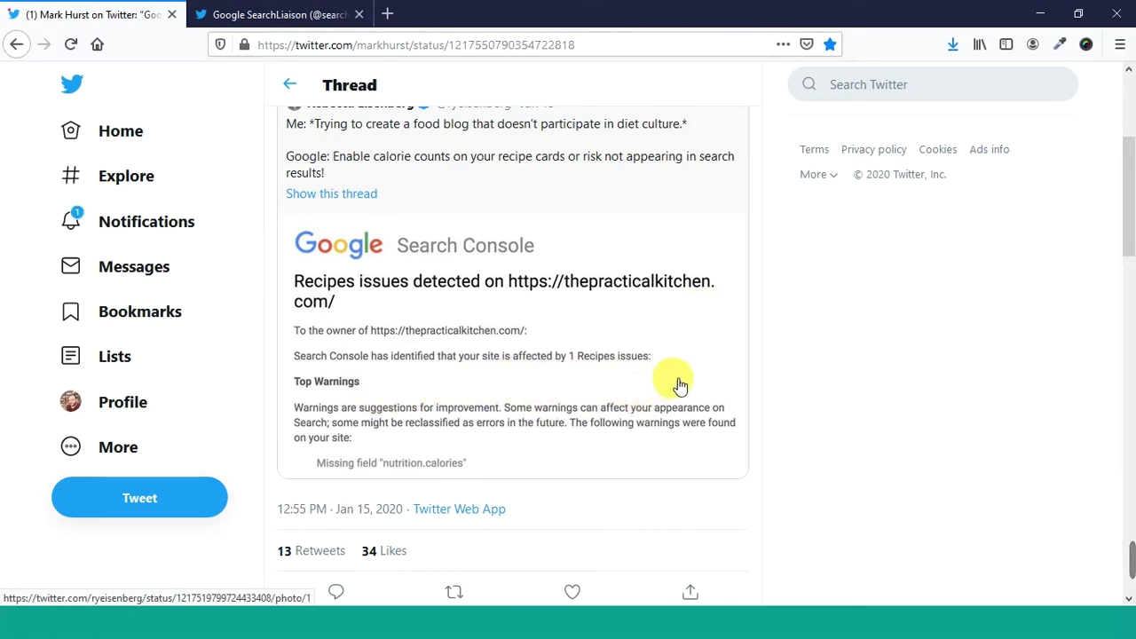
{"action": "scroll", "coordinate": [448, 405], "scroll_direction": "down", "scroll_amount": 1}
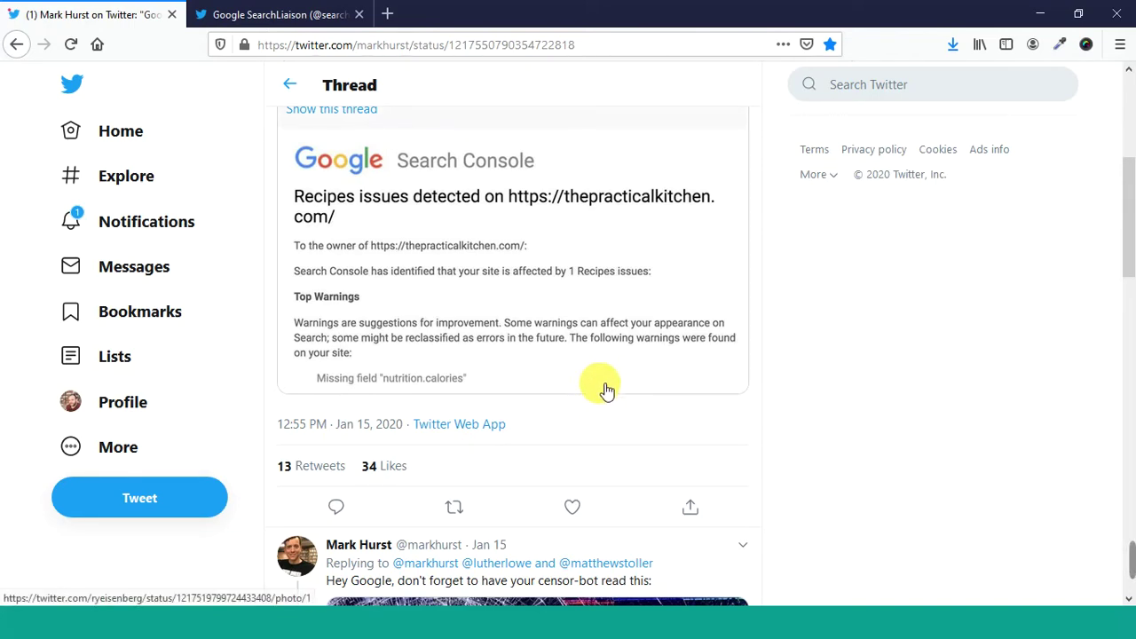
{"action": "scroll", "coordinate": [606, 391], "scroll_direction": "up", "scroll_amount": 5}
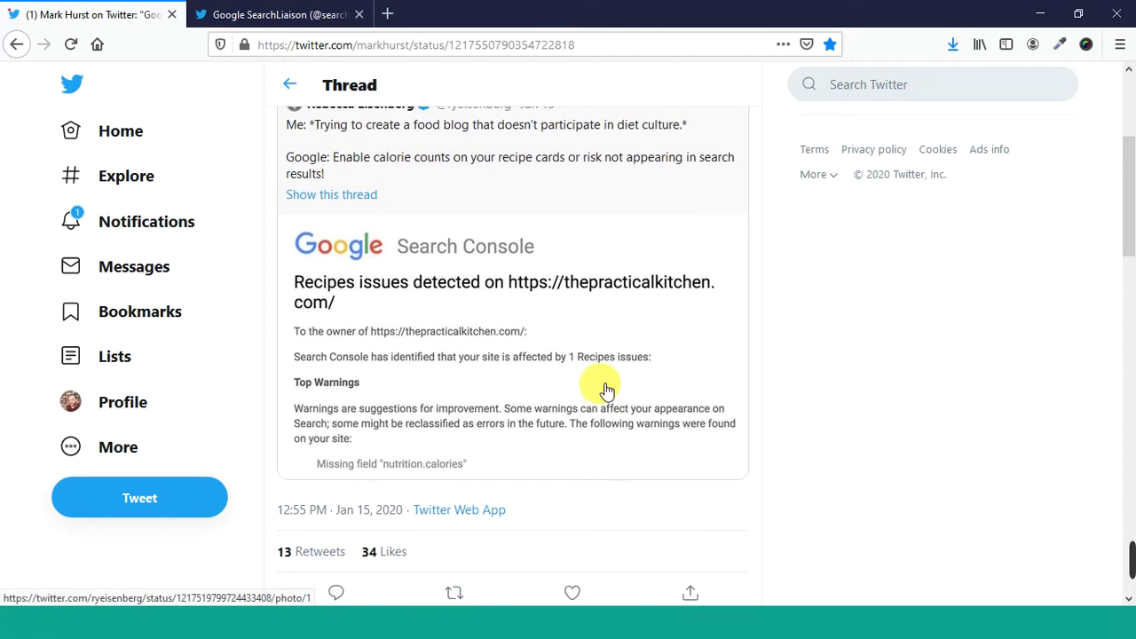
{"action": "scroll", "coordinate": [607, 391], "scroll_direction": "up", "scroll_amount": 2}
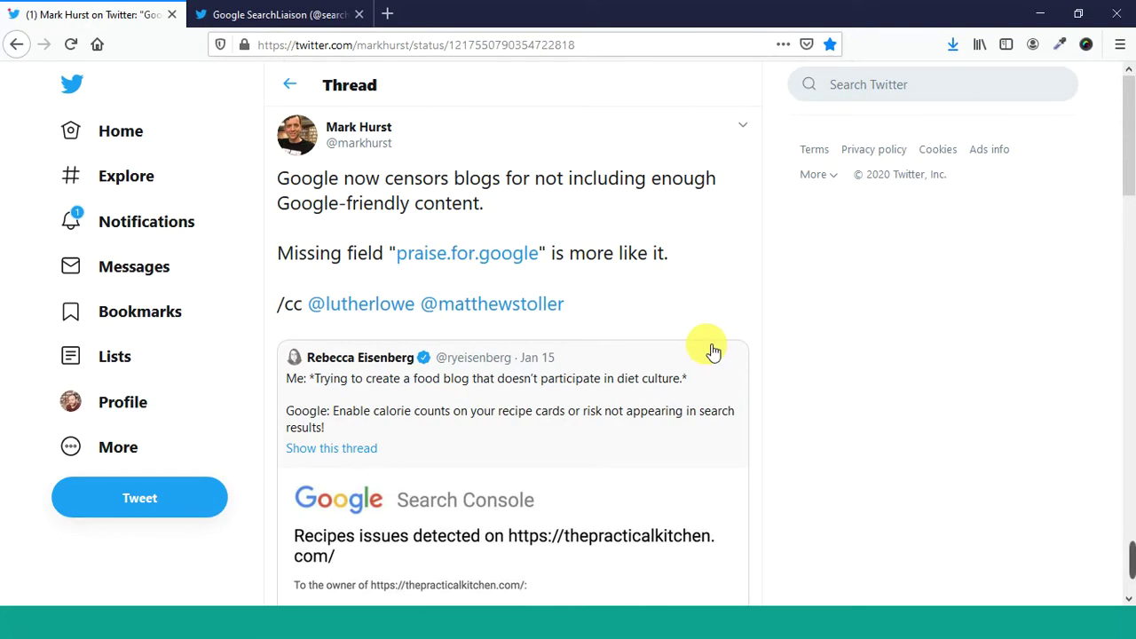
{"action": "scroll", "coordinate": [715, 351], "scroll_direction": "down", "scroll_amount": 2}
{"action": "scroll", "coordinate": [714, 350], "scroll_direction": "up", "scroll_amount": 2}
{"action": "scroll", "coordinate": [700, 342], "scroll_direction": "down", "scroll_amount": 3}
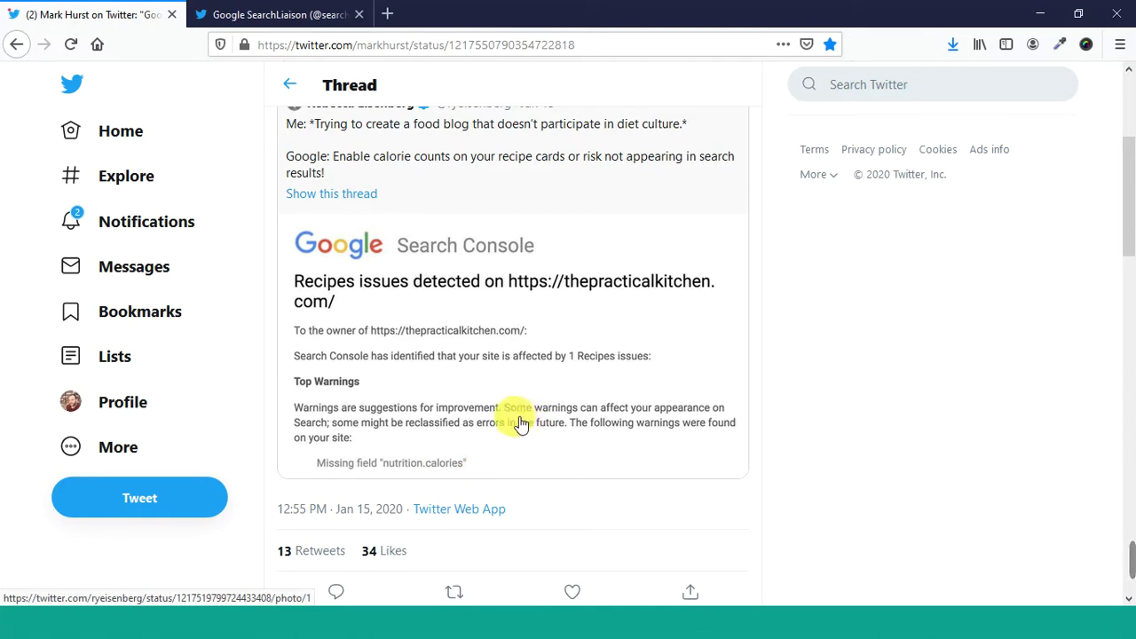
Open schema.org in a new tab and look over the Organization of Schemas page with its commonly used types
{"action": "left_click", "coordinate": [391, 12]}
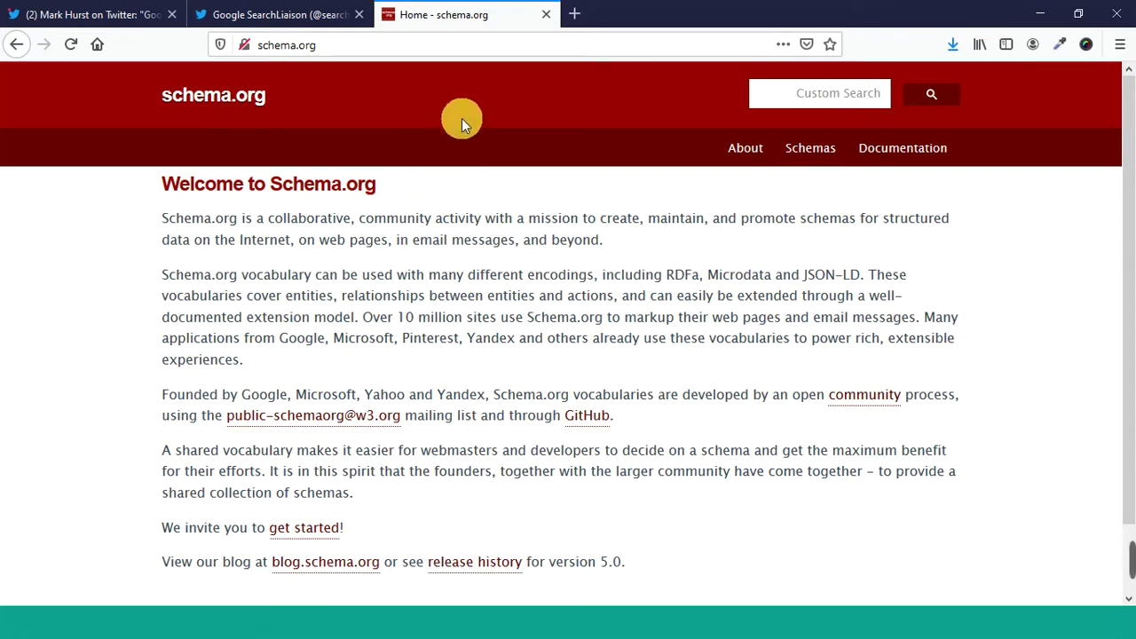
{"action": "scroll", "coordinate": [515, 316], "scroll_direction": "down", "scroll_amount": 2}
{"action": "scroll", "coordinate": [520, 373], "scroll_direction": "up", "scroll_amount": 2}
{"action": "left_click", "coordinate": [808, 147]}
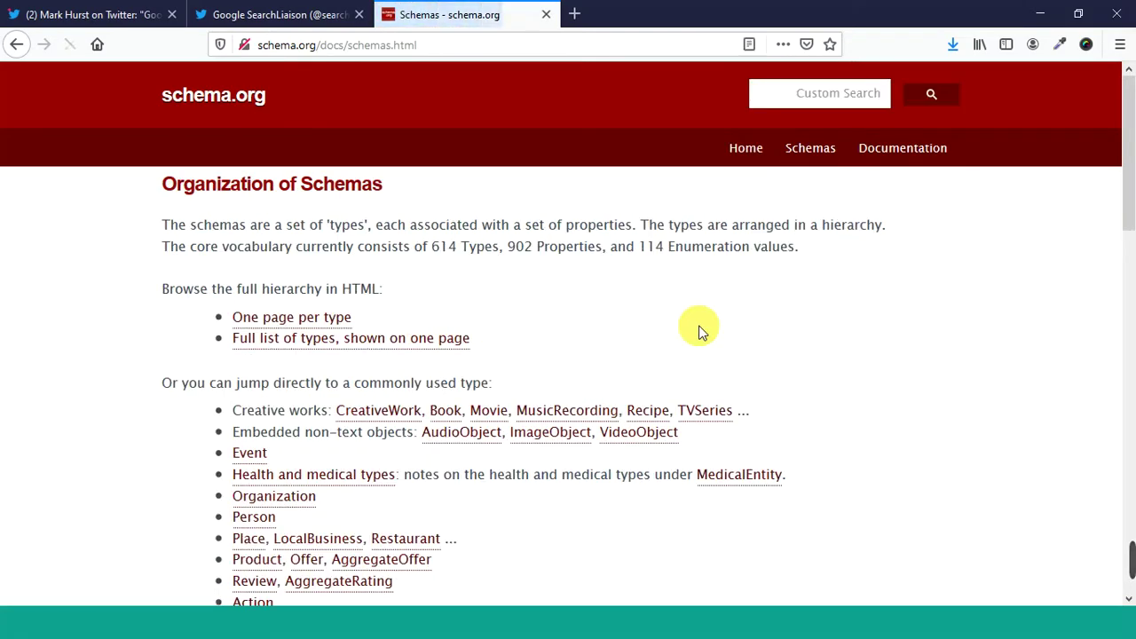
{"action": "scroll", "coordinate": [697, 332], "scroll_direction": "down", "scroll_amount": 5}
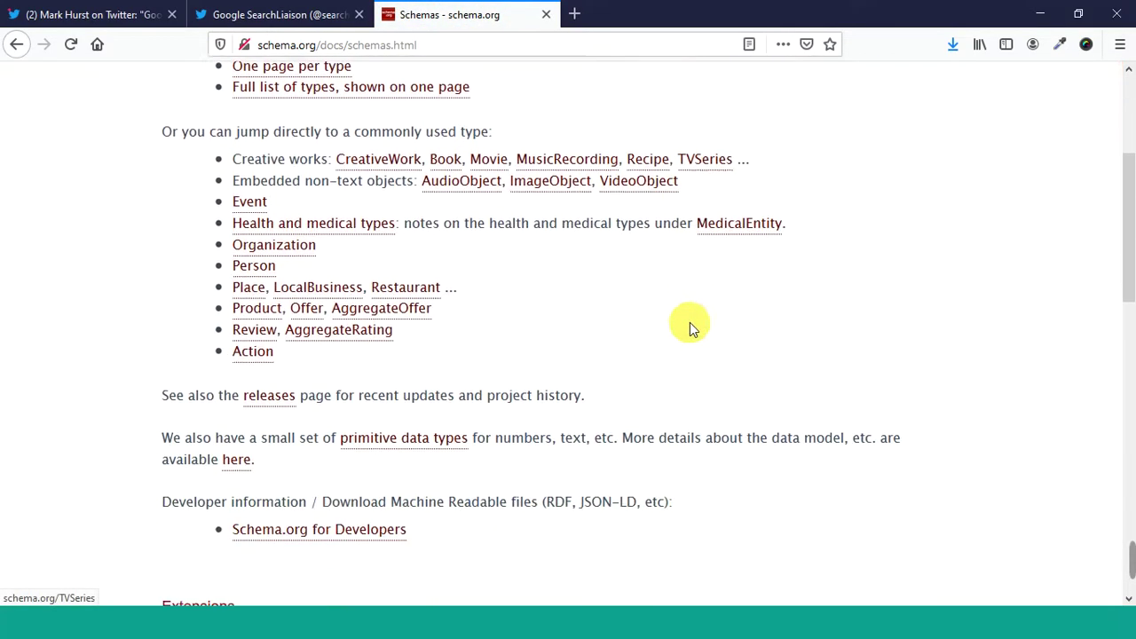
{"action": "scroll", "coordinate": [698, 330], "scroll_direction": "up", "scroll_amount": 4}
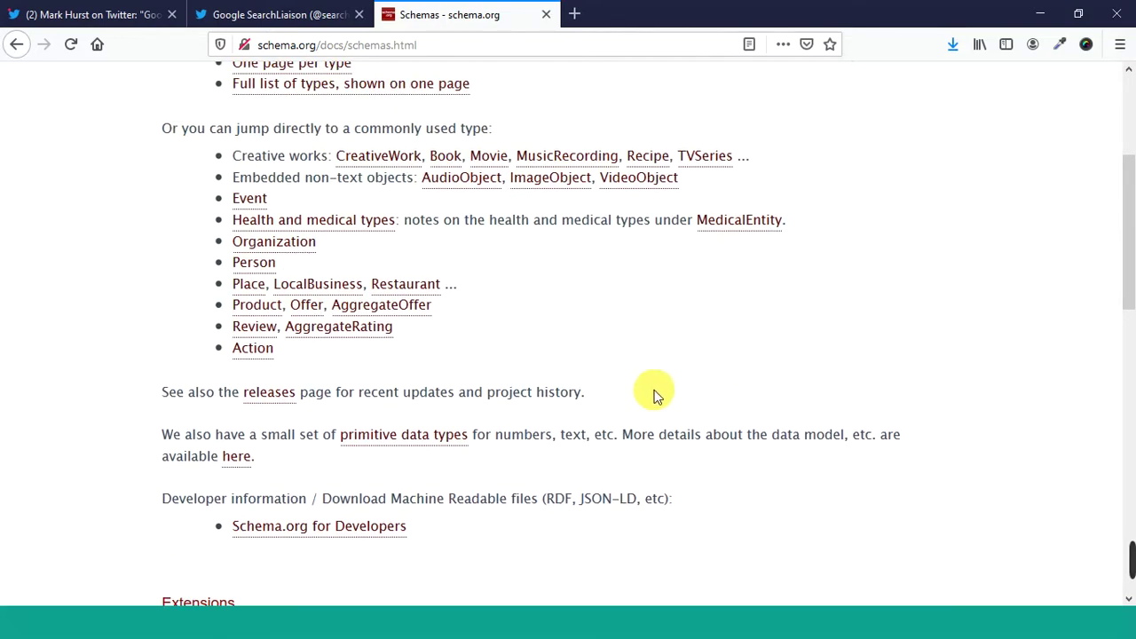
{"action": "scroll", "coordinate": [834, 240], "scroll_direction": "up", "scroll_amount": 1}
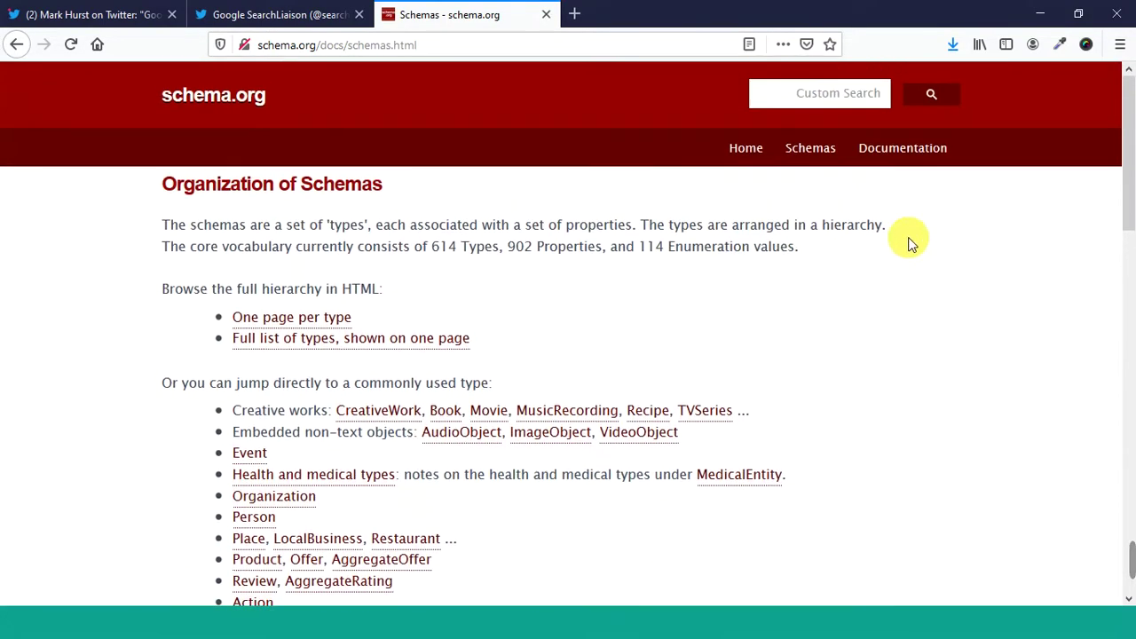
Search schema.org for the Recipe type, open its page and review the properties from Recipe, HowTo and CreativeWork
{"action": "left_click", "coordinate": [839, 104]}
{"action": "type", "text": "rec"}
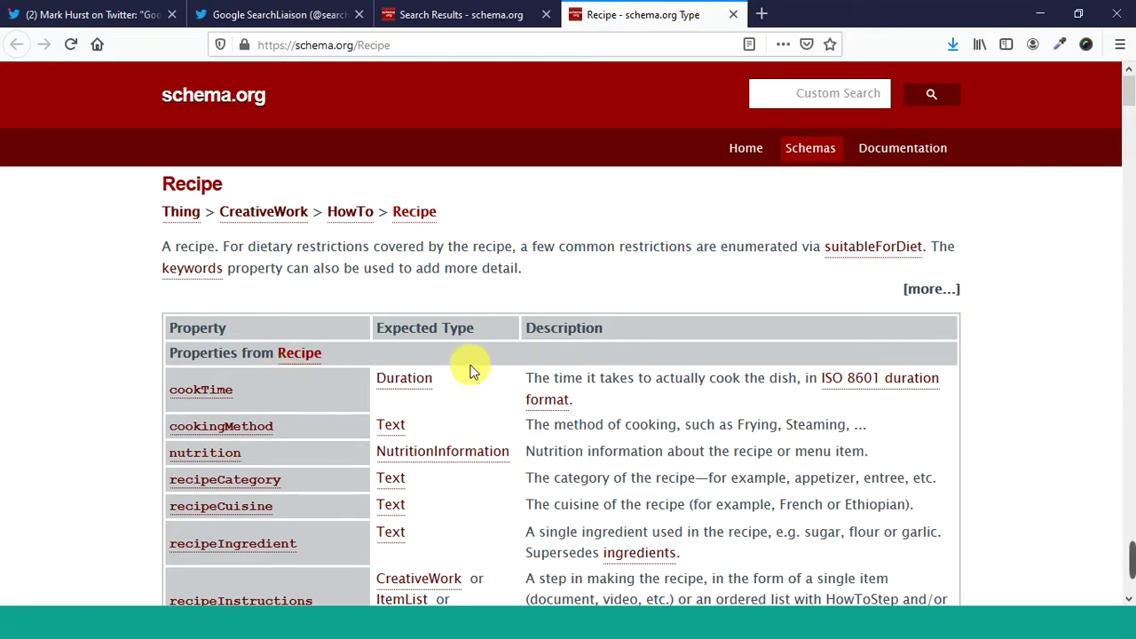
{"action": "scroll", "coordinate": [680, 390], "scroll_direction": "down", "scroll_amount": 2}
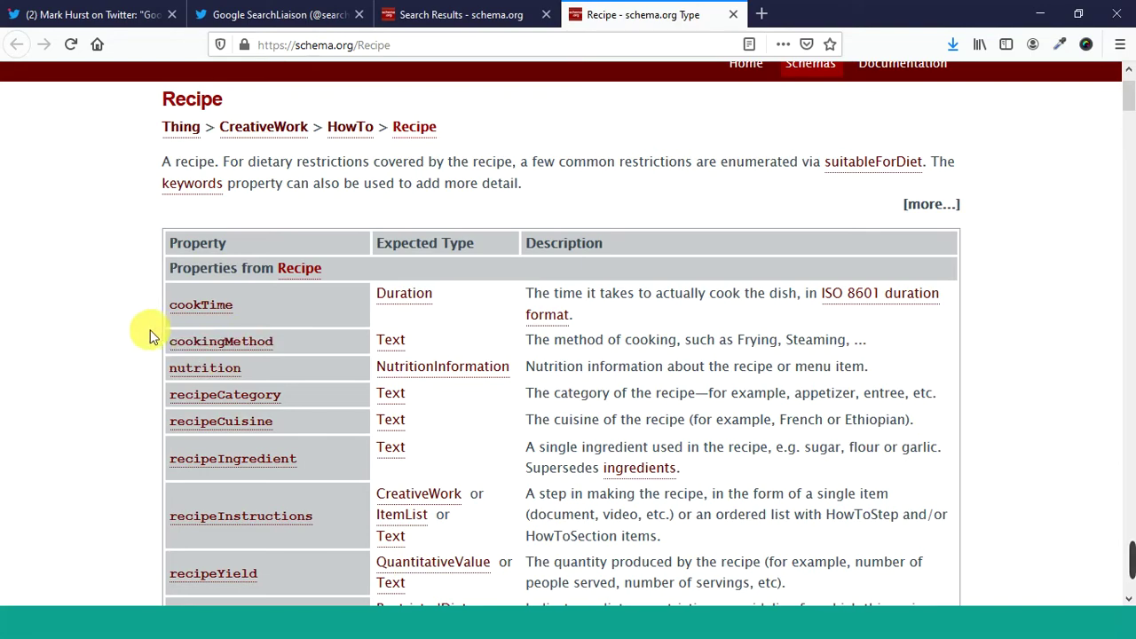
{"action": "scroll", "coordinate": [121, 384], "scroll_direction": "down", "scroll_amount": 2}
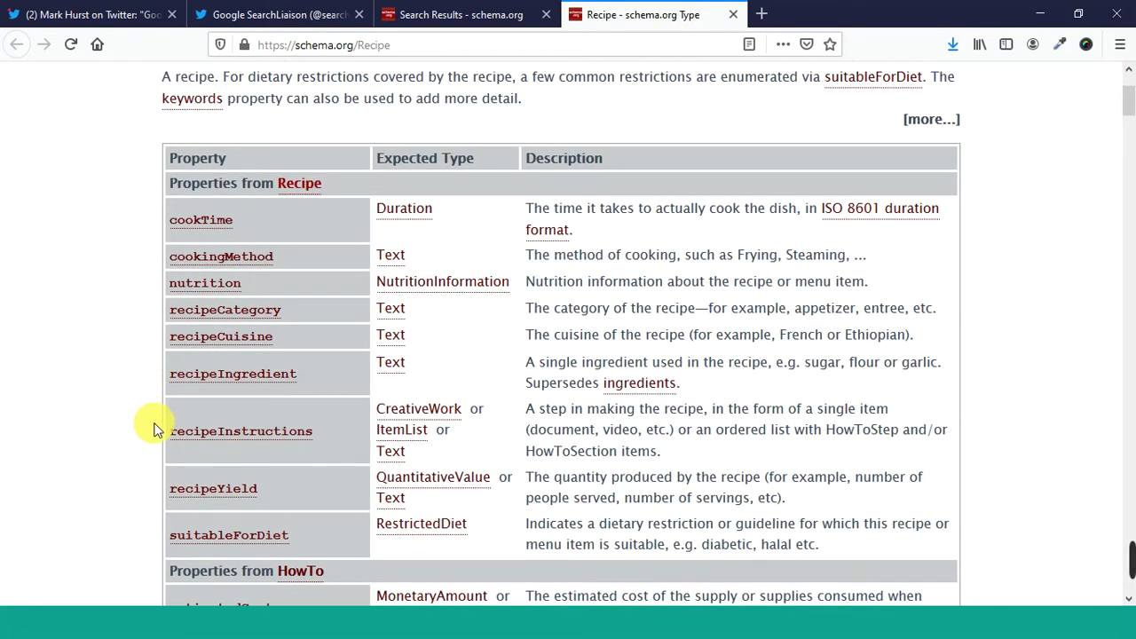
{"action": "scroll", "coordinate": [151, 428], "scroll_direction": "down", "scroll_amount": 2}
{"action": "scroll", "coordinate": [153, 428], "scroll_direction": "down", "scroll_amount": 4}
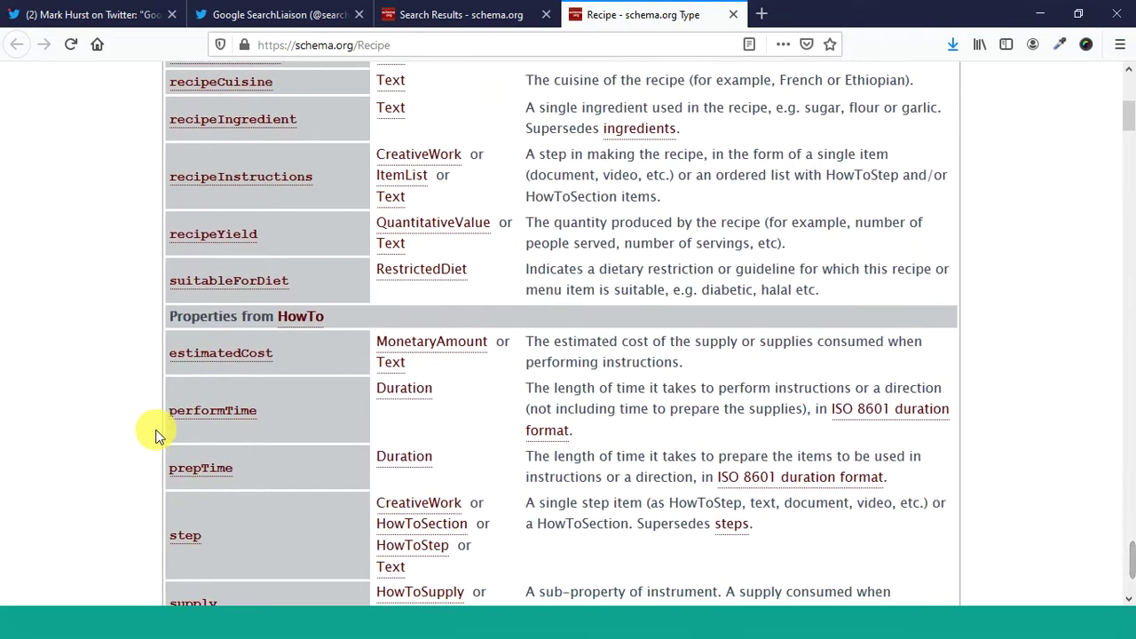
{"action": "scroll", "coordinate": [155, 438], "scroll_direction": "down", "scroll_amount": 4}
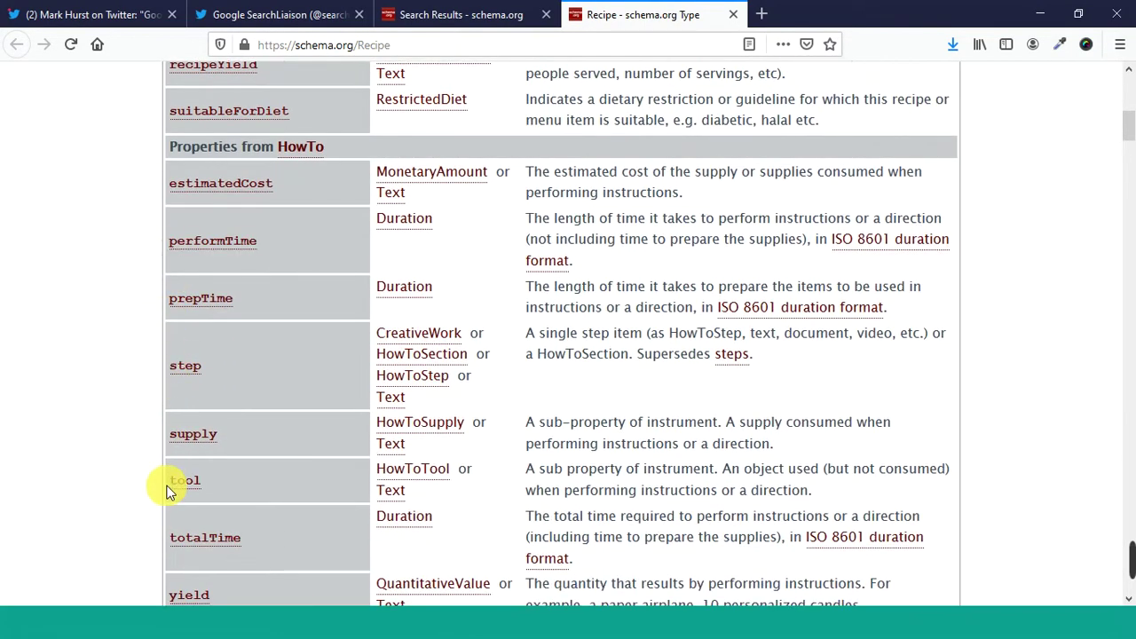
{"action": "scroll", "coordinate": [165, 482], "scroll_direction": "down", "scroll_amount": 4}
{"action": "scroll", "coordinate": [163, 496], "scroll_direction": "down", "scroll_amount": 12}
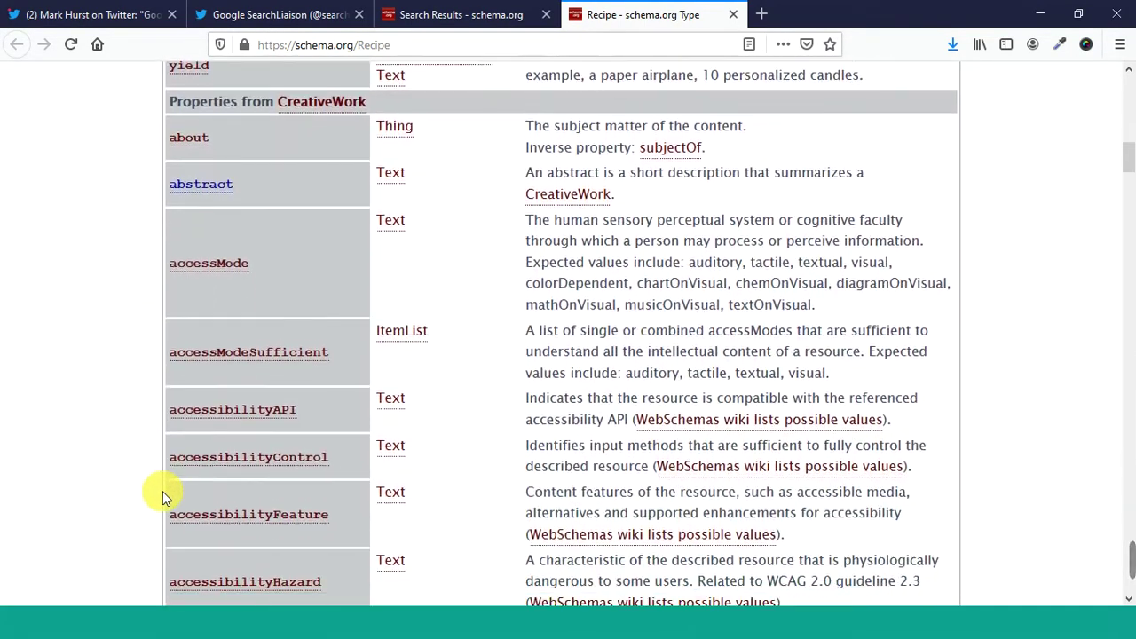
{"action": "scroll", "coordinate": [163, 497], "scroll_direction": "down", "scroll_amount": 10}
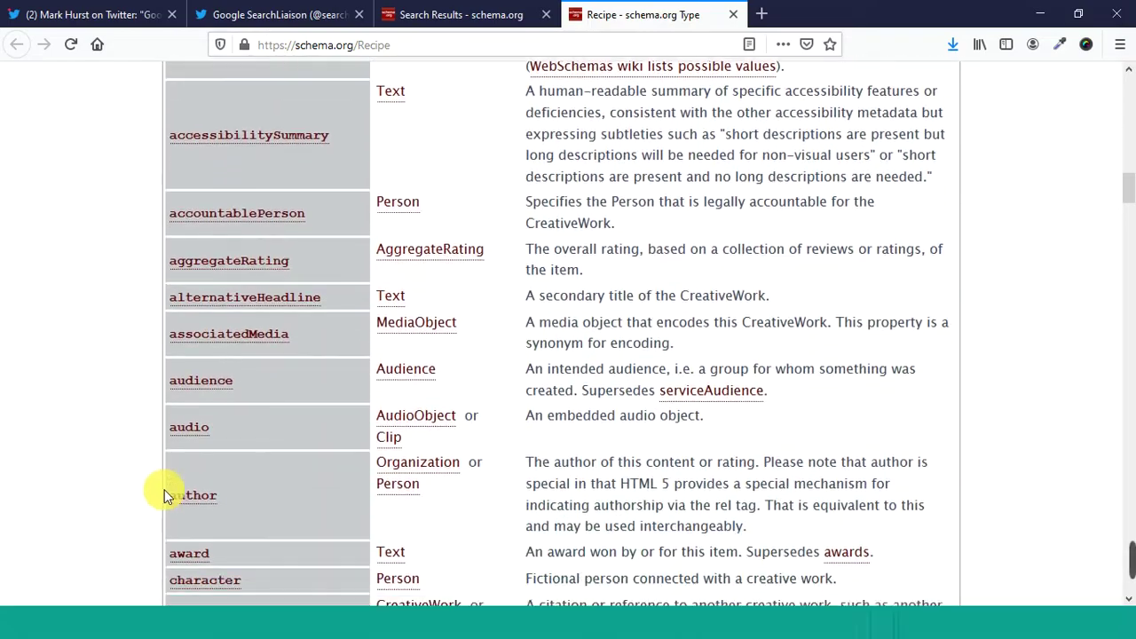
{"action": "scroll", "coordinate": [165, 496], "scroll_direction": "down", "scroll_amount": 9}
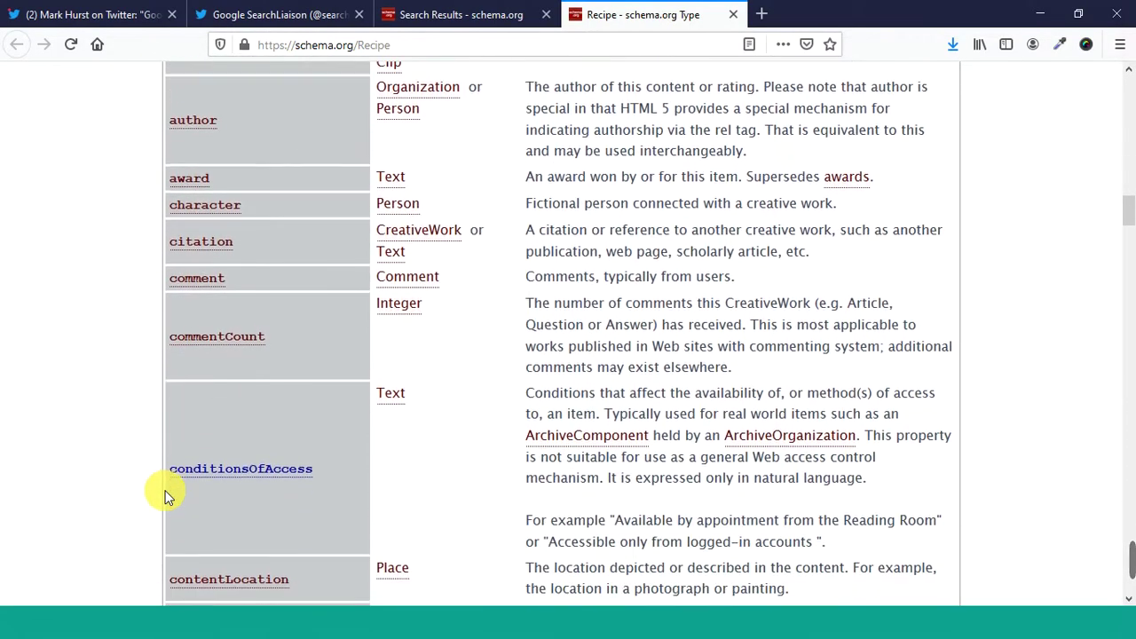
{"action": "scroll", "coordinate": [164, 496], "scroll_direction": "down", "scroll_amount": 1}
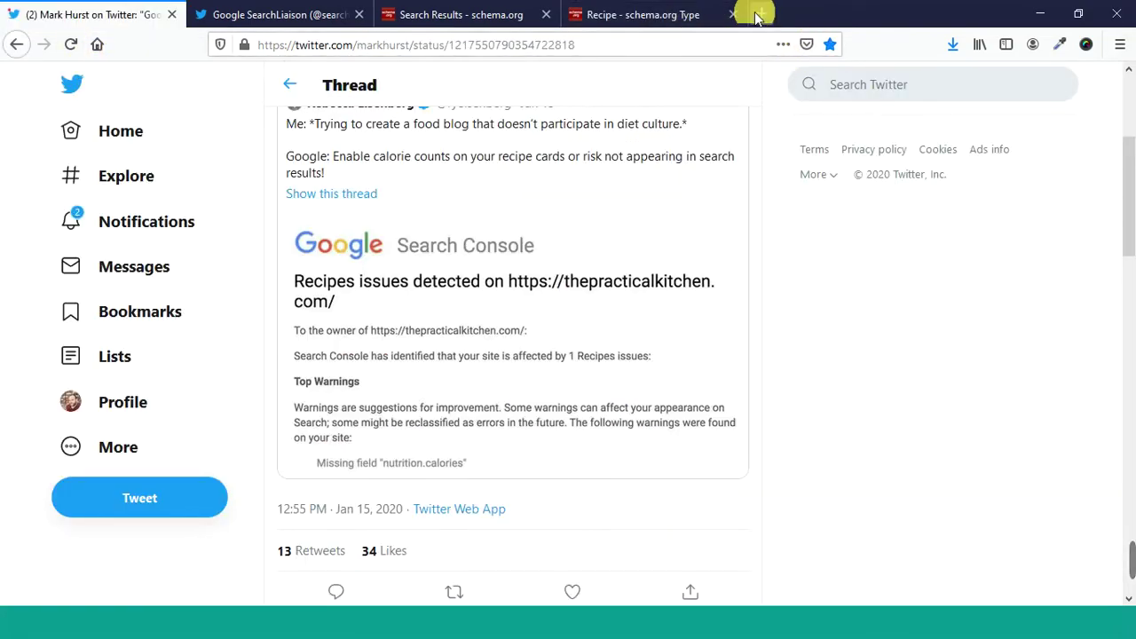
Find "nutri" on the Recipe type page, go to the nutrition property and compare it with the tweet's missing field
{"action": "left_click", "coordinate": [659, 25]}
{"action": "scroll", "coordinate": [56, 325], "scroll_direction": "up", "scroll_amount": 15}
{"action": "key", "text": "ctrl+f"}
{"action": "type", "text": "nuti"}
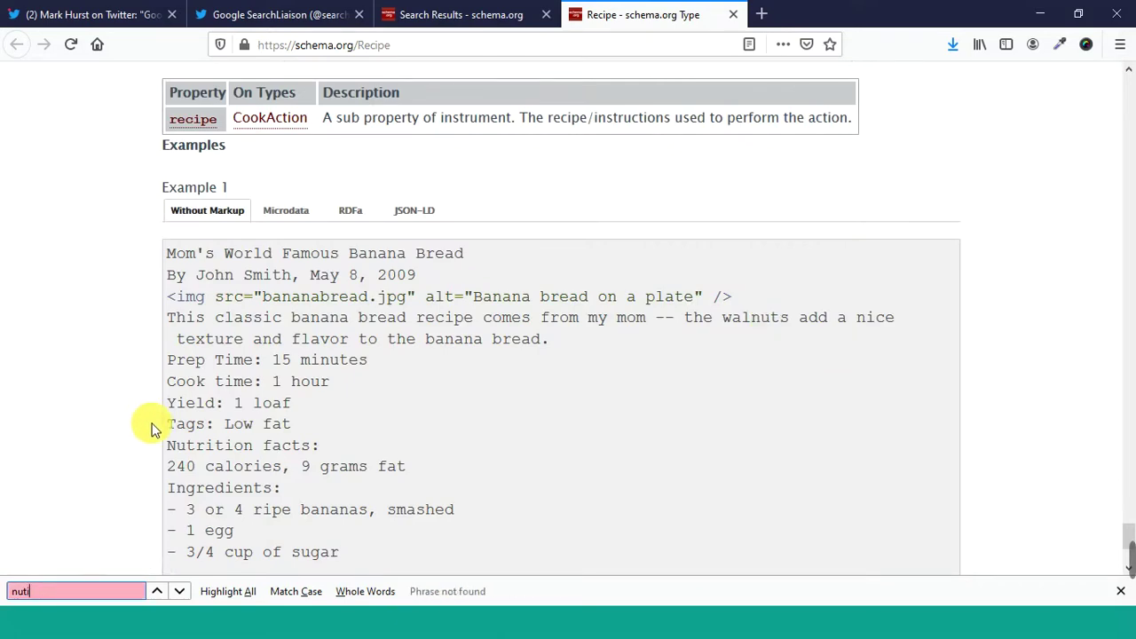
{"action": "key", "text": "BackSpace"}
{"action": "type", "text": "ri"}
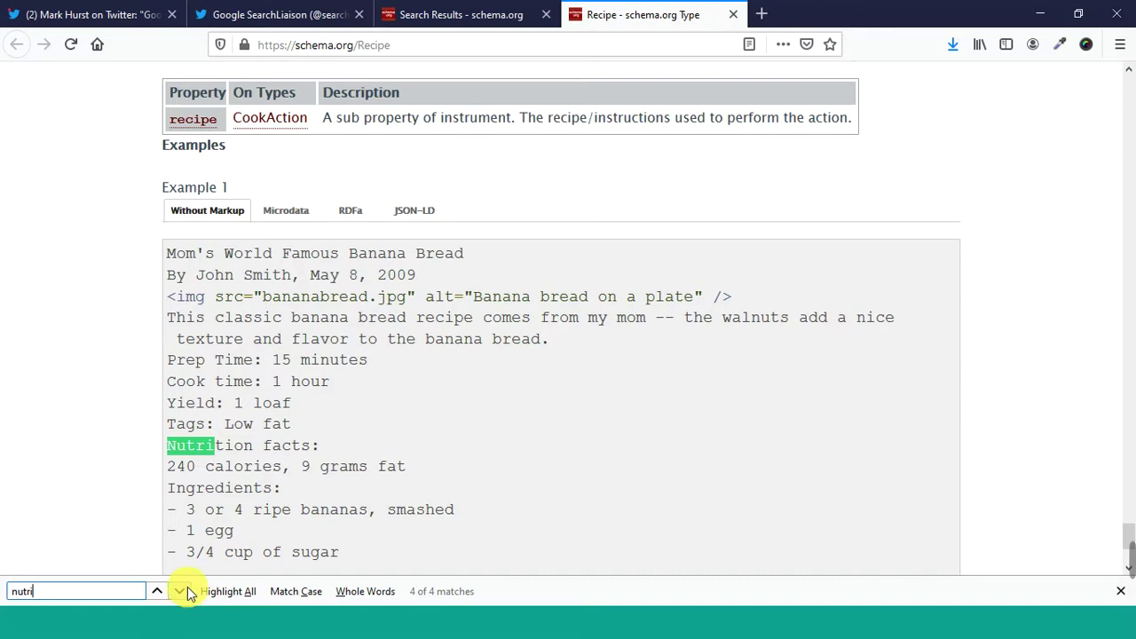
{"action": "left_click", "coordinate": [182, 591]}
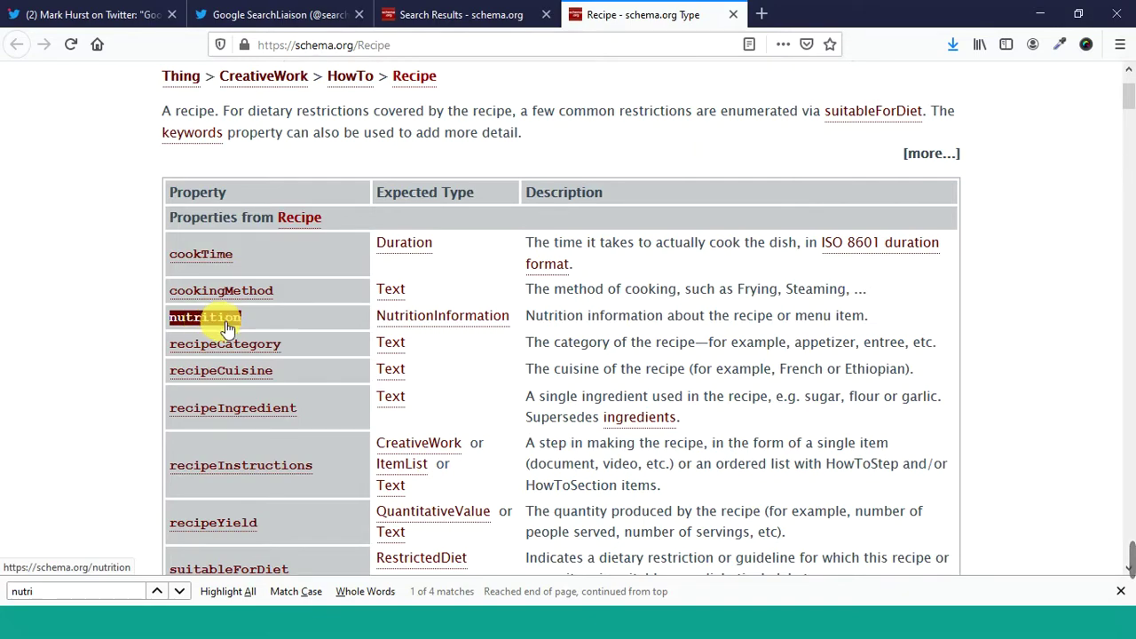
{"action": "left_click", "coordinate": [89, 15]}
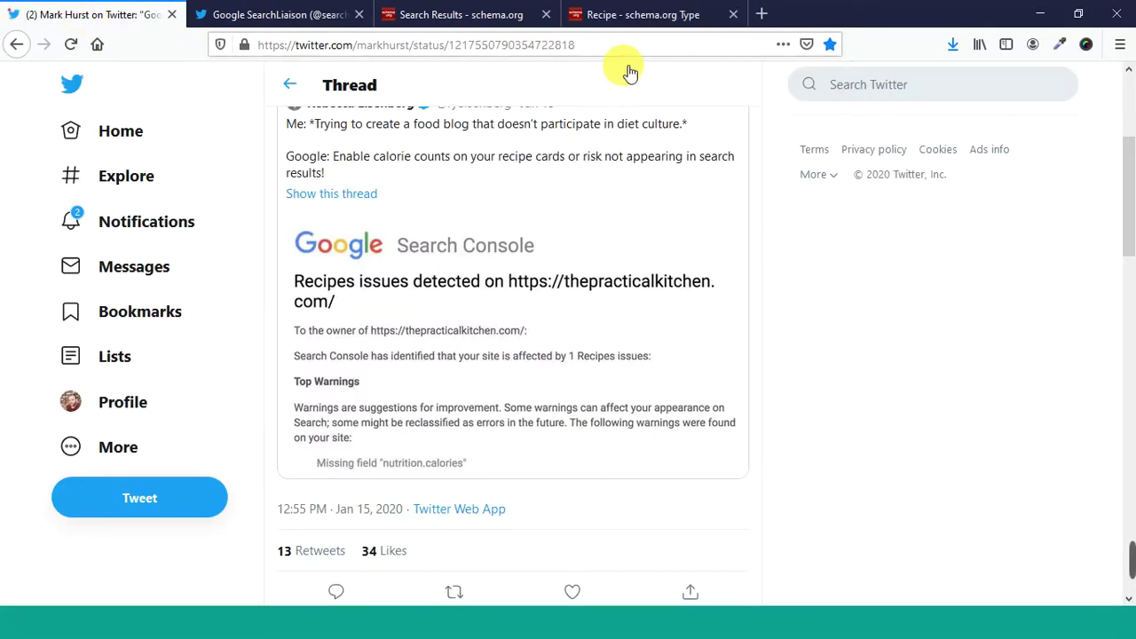
{"action": "left_click", "coordinate": [647, 16]}
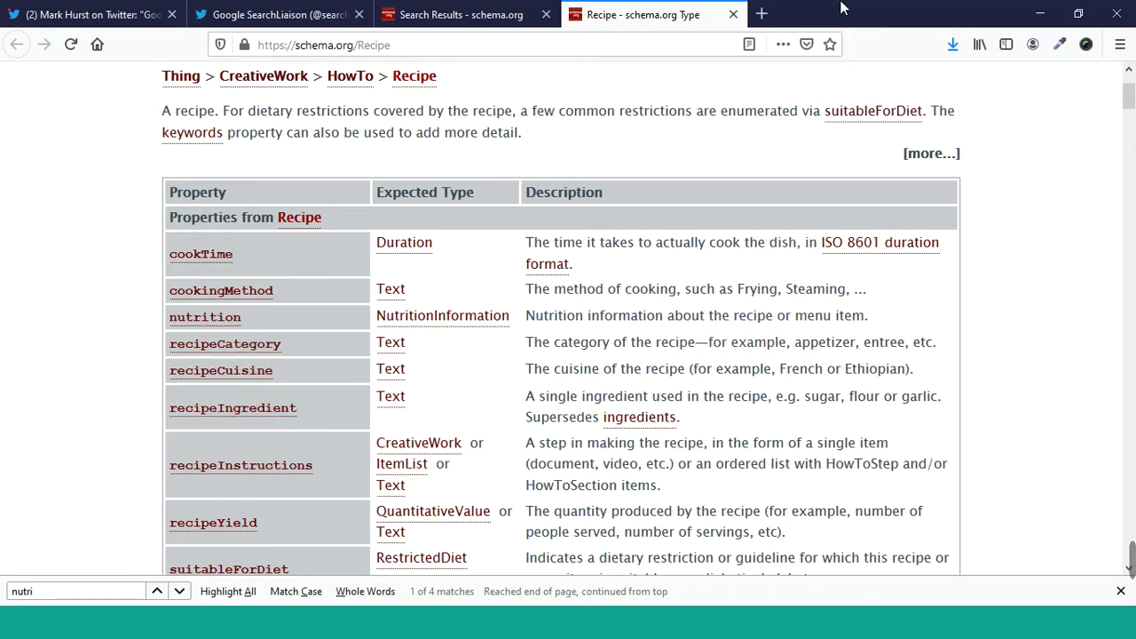
Search Google for "structured data testing tool" in a new tab and open Google's Structured Data Testing Tool
{"action": "left_click", "coordinate": [765, 13]}
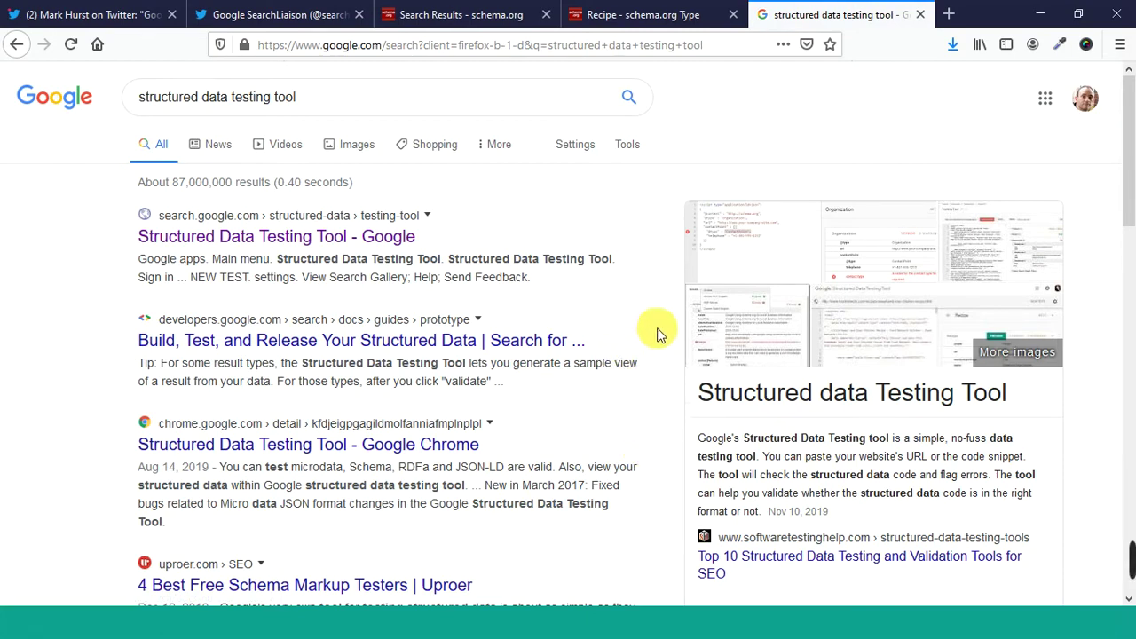
{"action": "left_click", "coordinate": [300, 227]}
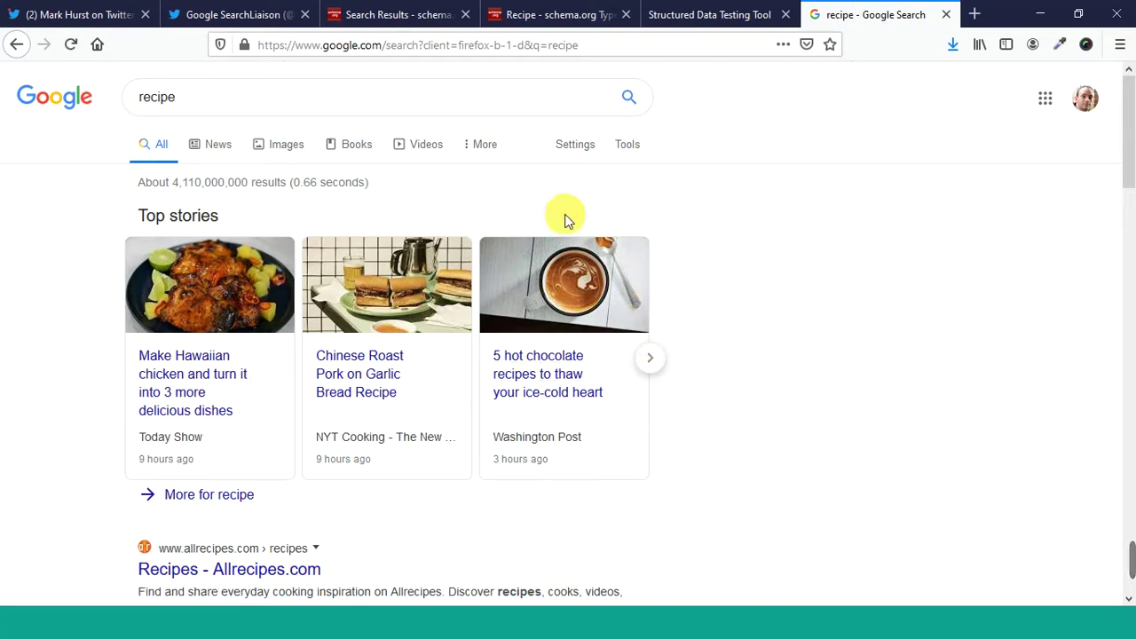
Search Google for "recipe banana bread" and examine the recipe cards and the rich snippets of the listed results
{"action": "left_click", "coordinate": [326, 103]}
{"action": "type", "text": "banann"}
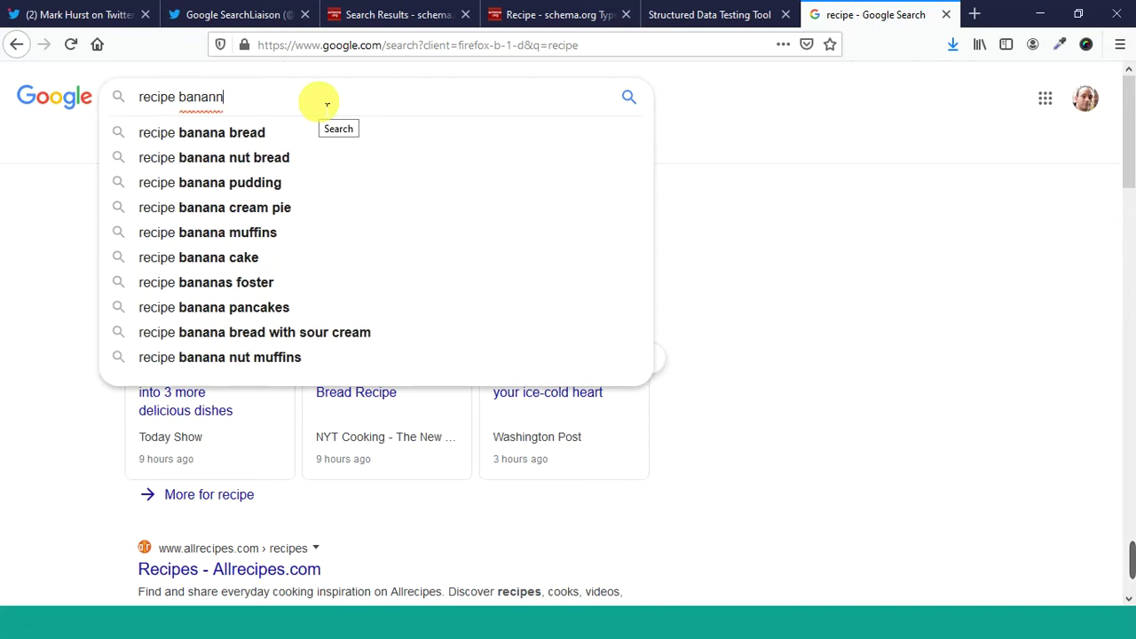
{"action": "left_click", "coordinate": [292, 131]}
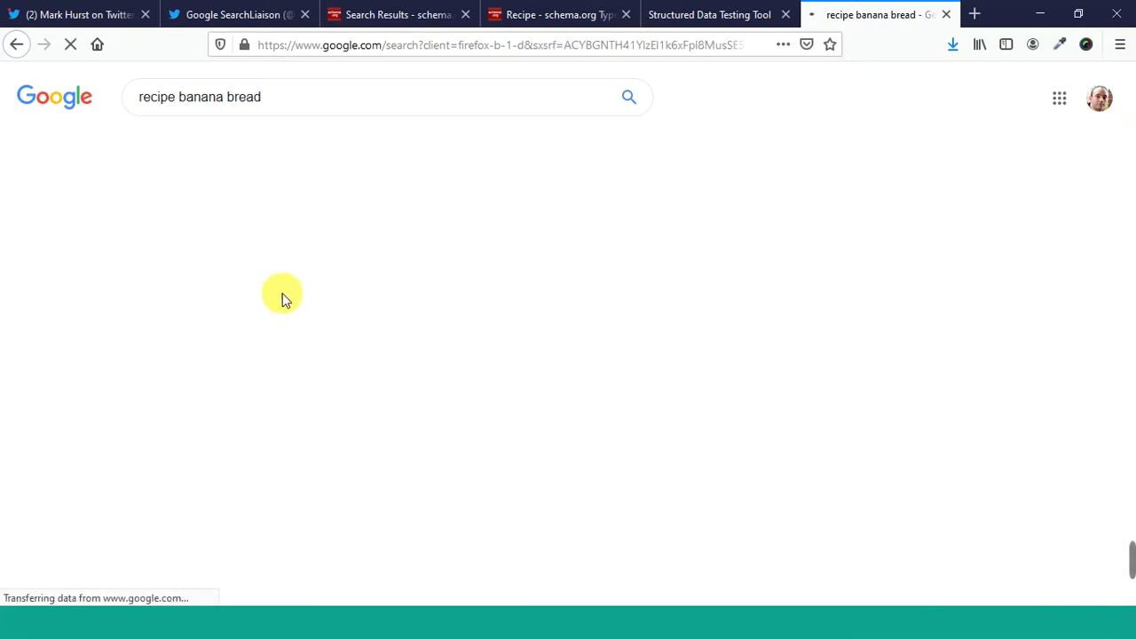
{"action": "scroll", "coordinate": [675, 406], "scroll_direction": "down", "scroll_amount": 2}
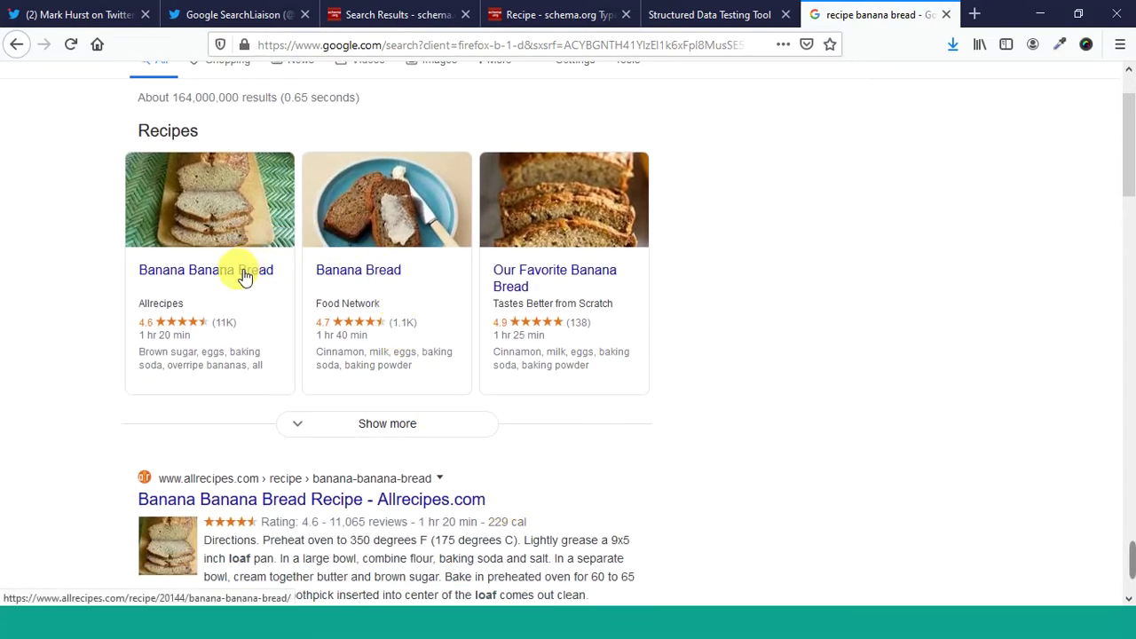
{"action": "scroll", "coordinate": [400, 297], "scroll_direction": "down", "scroll_amount": 4}
{"action": "scroll", "coordinate": [543, 419], "scroll_direction": "up", "scroll_amount": 5}
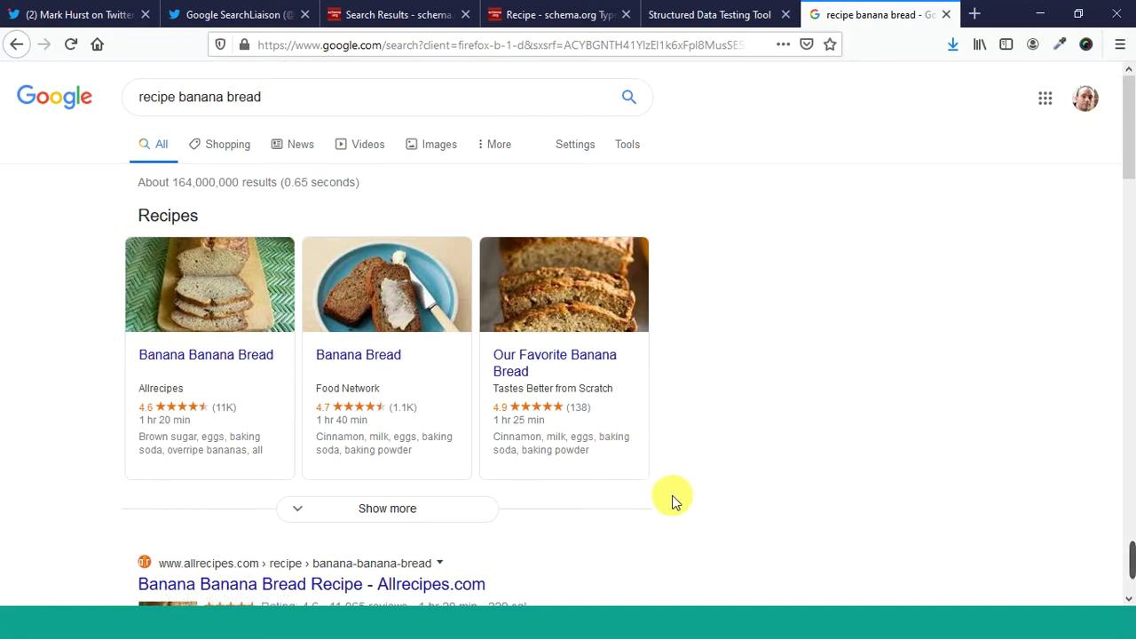
{"action": "scroll", "coordinate": [672, 499], "scroll_direction": "down", "scroll_amount": 3}
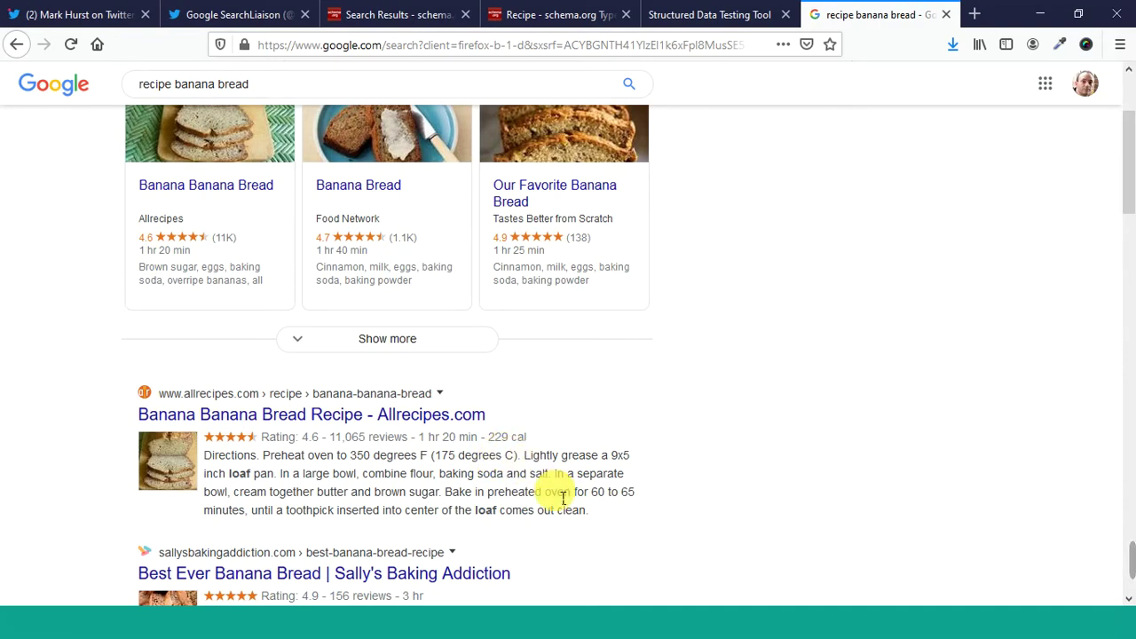
{"action": "scroll", "coordinate": [551, 482], "scroll_direction": "down", "scroll_amount": 3}
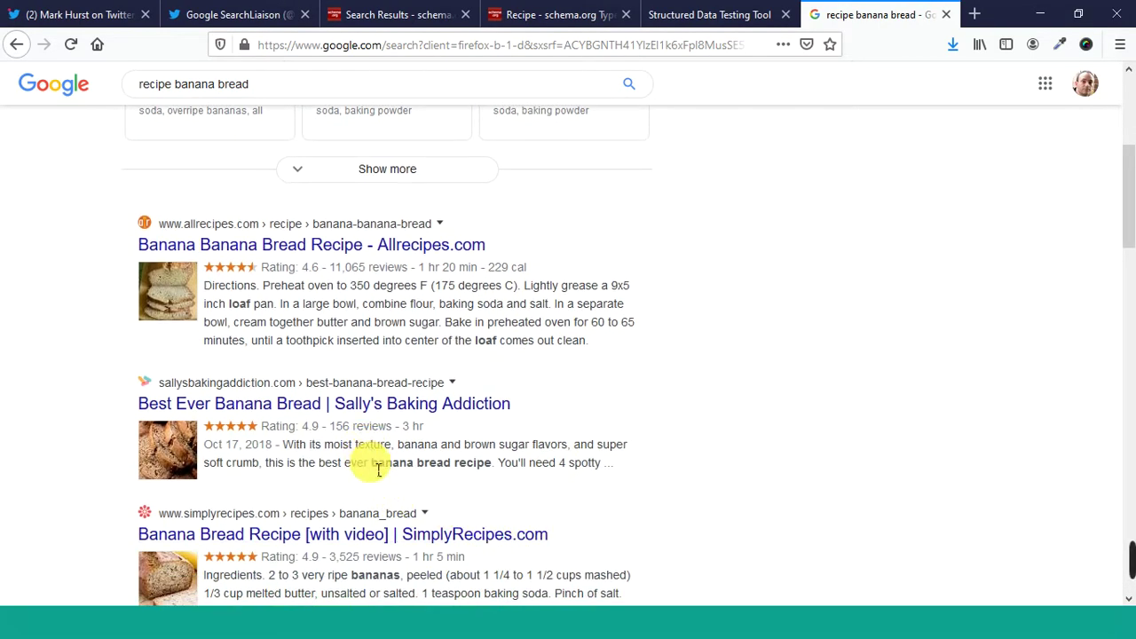
Open the Allrecipes Banana Banana Bread result in a new tab and copy the recipe page's URL
{"action": "scroll", "coordinate": [545, 505], "scroll_direction": "down", "scroll_amount": 2}
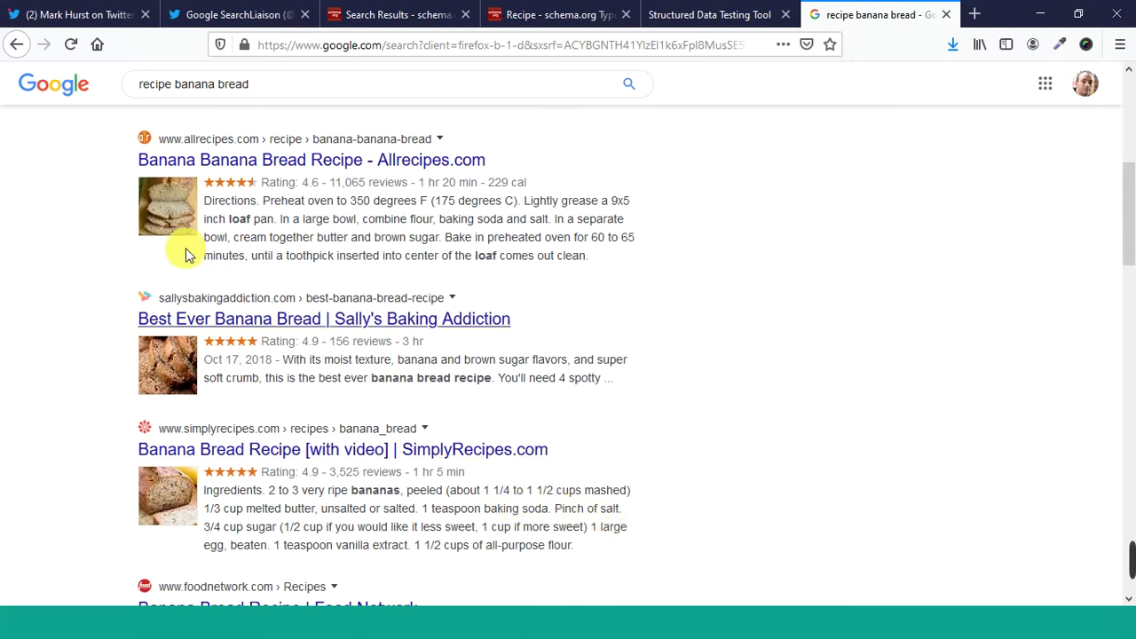
{"action": "right_click", "coordinate": [267, 161]}
{"action": "left_click", "coordinate": [306, 174]}
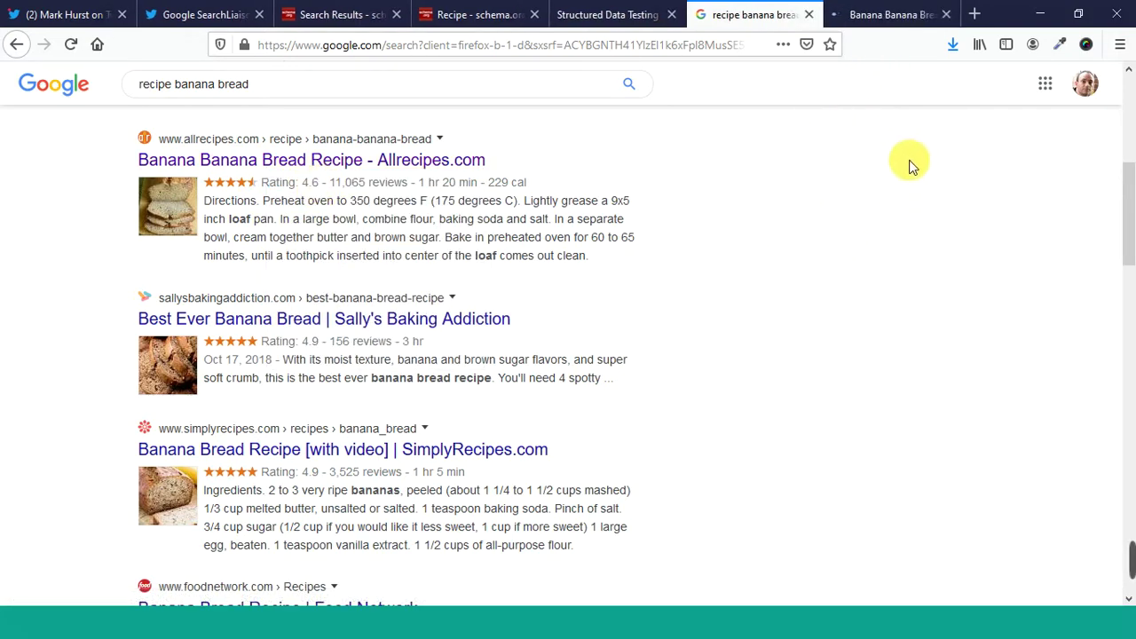
{"action": "left_click", "coordinate": [879, 14]}
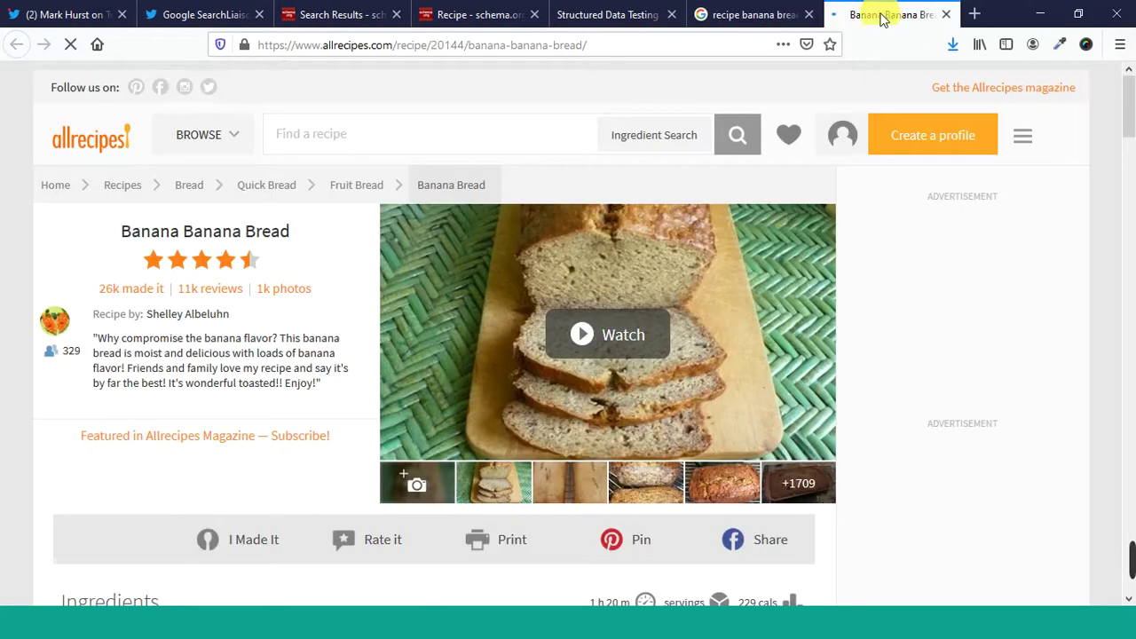
{"action": "left_click", "coordinate": [611, 46]}
{"action": "right_click", "coordinate": [613, 46]}
{"action": "left_click", "coordinate": [672, 103]}
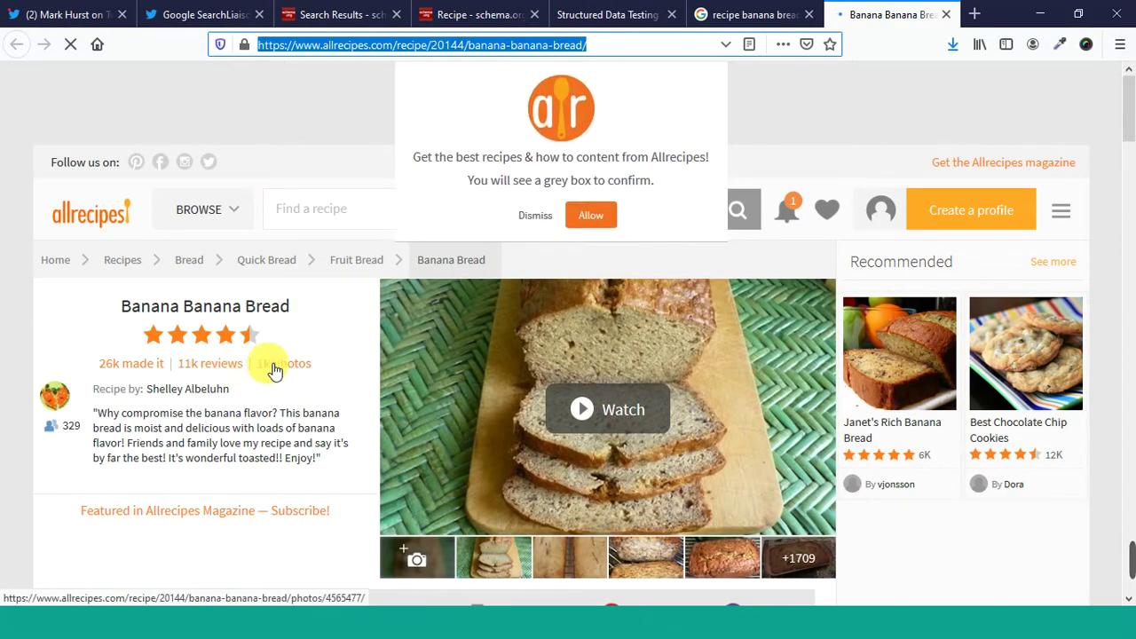
Dismiss the notification prompt on the Allrecipes page and examine the ingredients, calorie count and directions
{"action": "scroll", "coordinate": [300, 406], "scroll_direction": "down", "scroll_amount": 2}
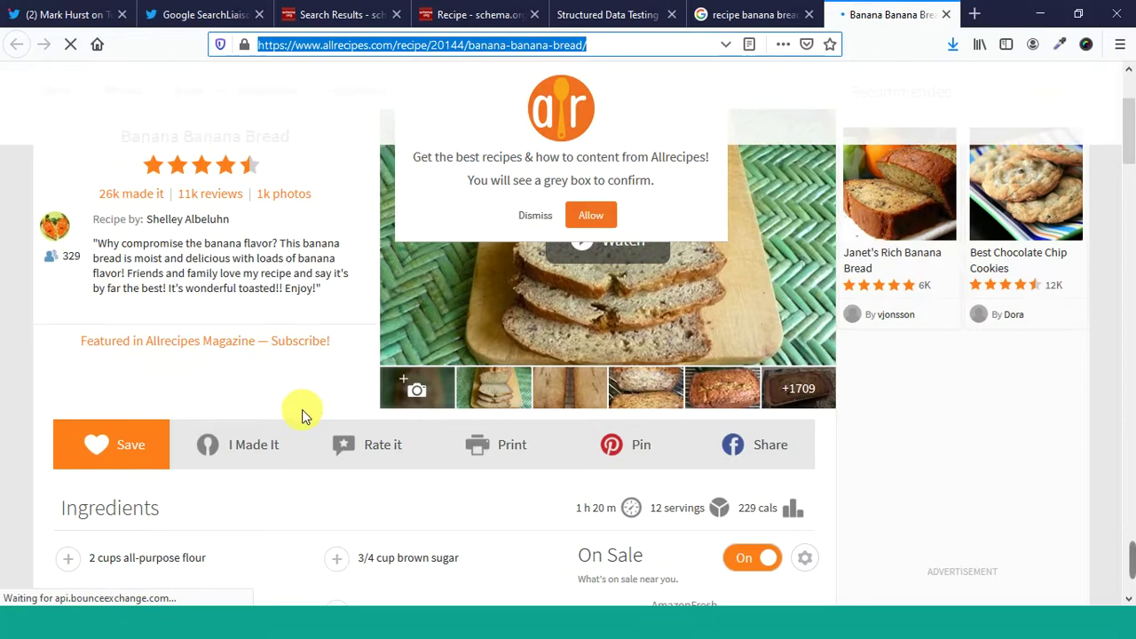
{"action": "left_click", "coordinate": [362, 388]}
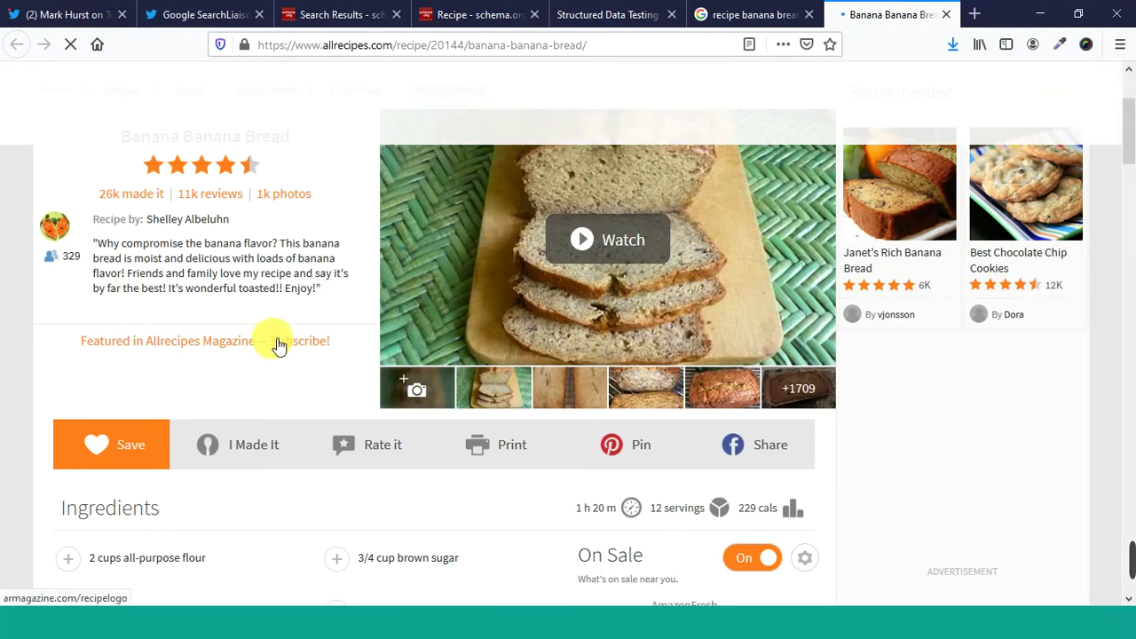
{"action": "scroll", "coordinate": [272, 344], "scroll_direction": "down", "scroll_amount": 3}
{"action": "scroll", "coordinate": [295, 374], "scroll_direction": "down", "scroll_amount": 1}
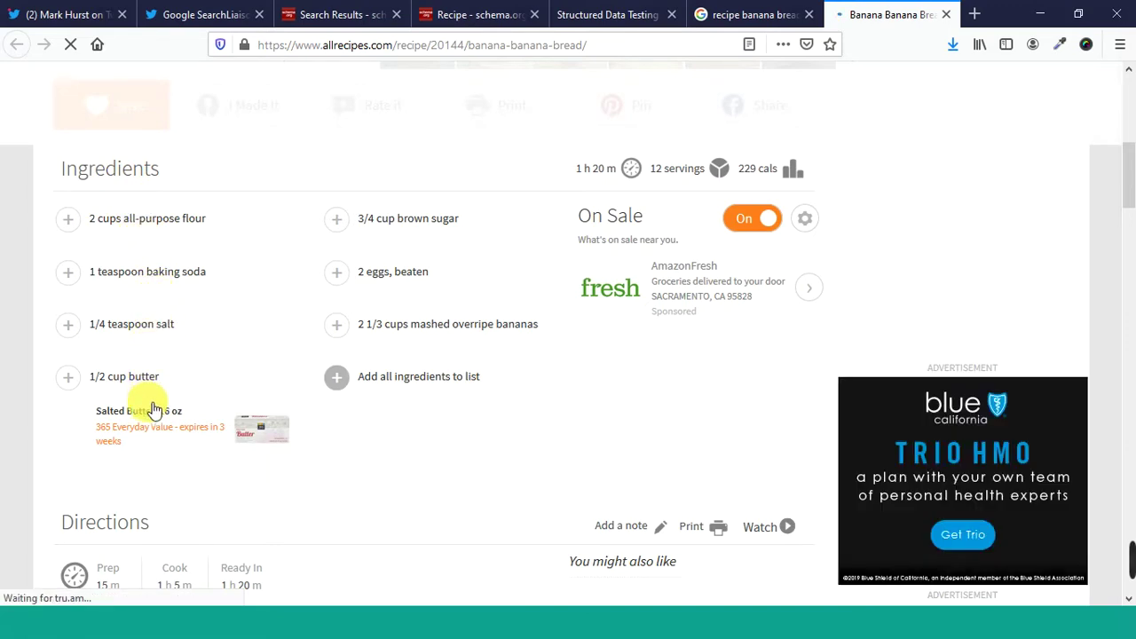
{"action": "scroll", "coordinate": [356, 532], "scroll_direction": "down", "scroll_amount": 2}
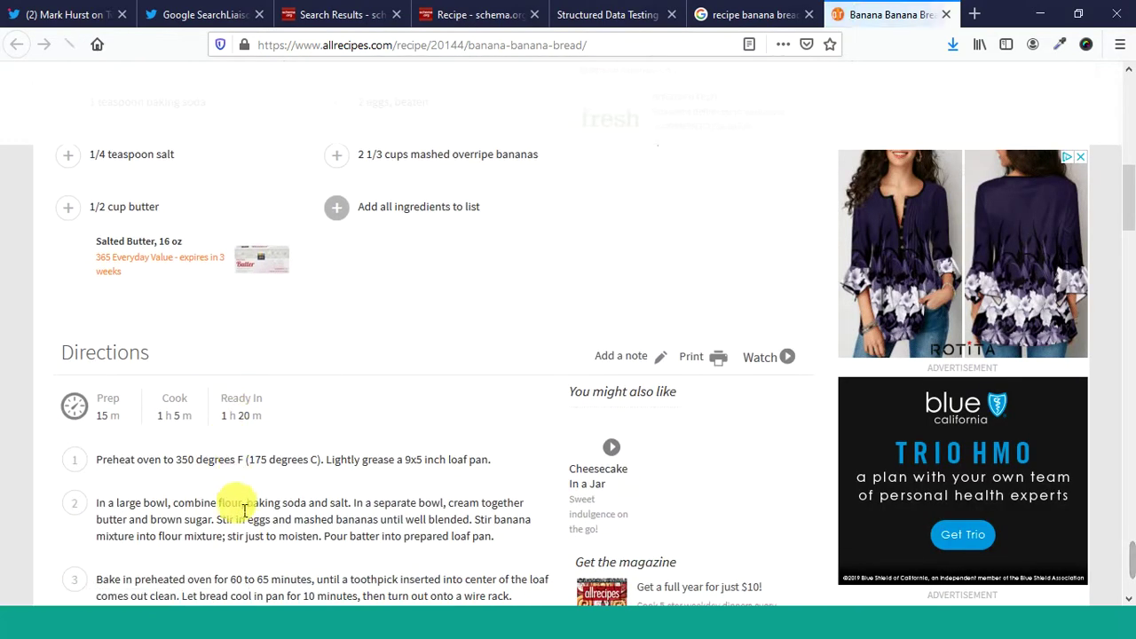
{"action": "scroll", "coordinate": [517, 430], "scroll_direction": "up", "scroll_amount": 4}
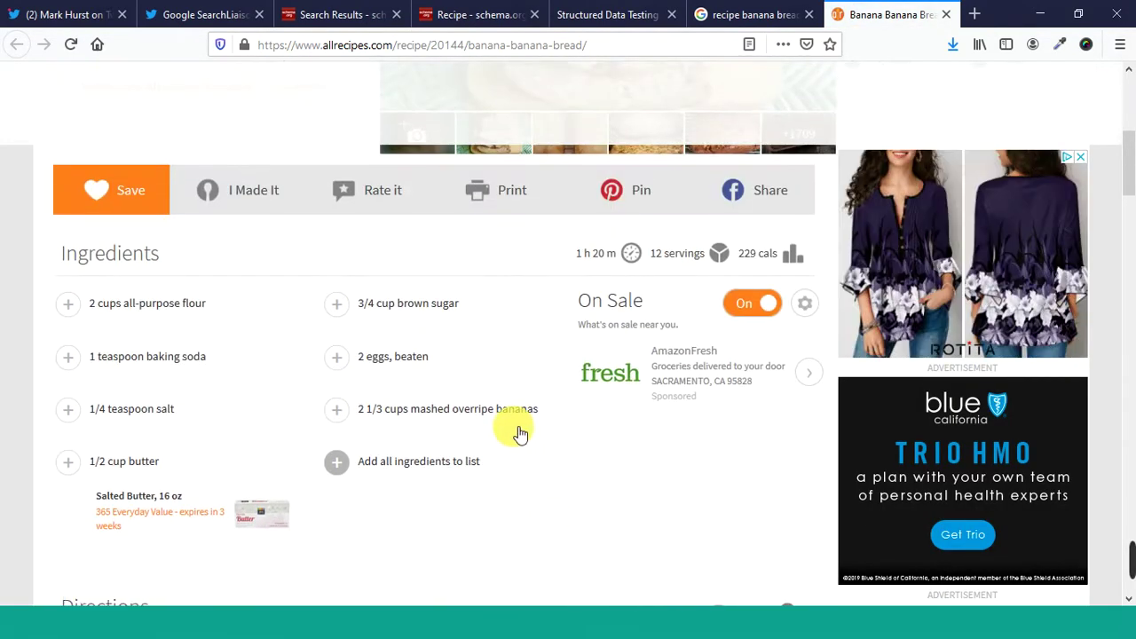
{"action": "scroll", "coordinate": [513, 432], "scroll_direction": "down", "scroll_amount": 1}
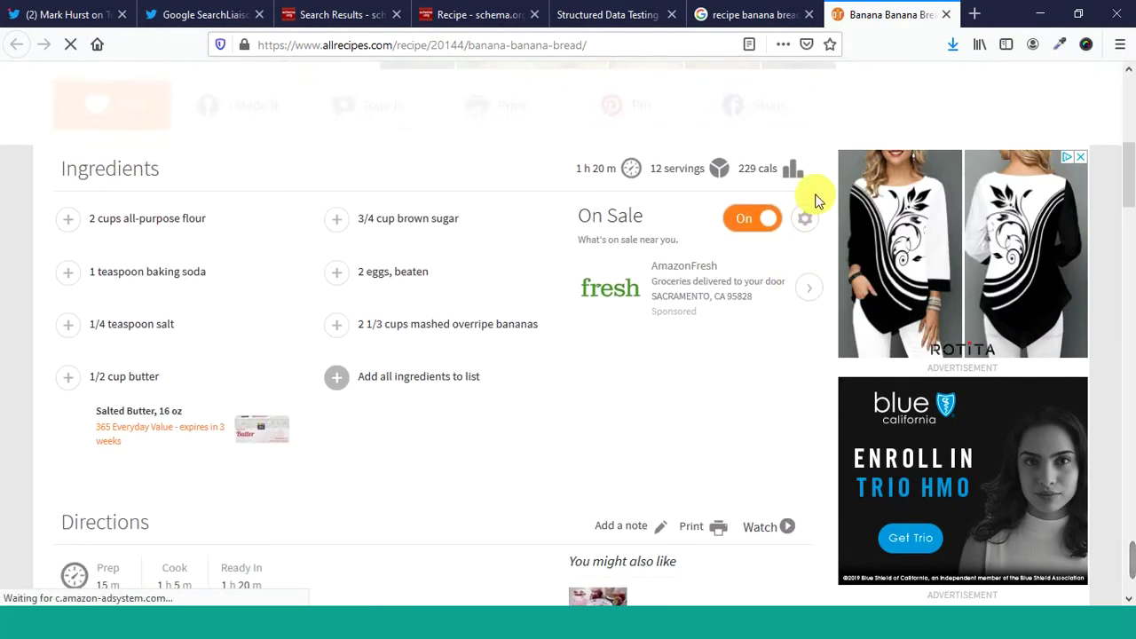
Inspect the calorie count's HTML and trace it up to the section with the schema.org/Recipe itemtype and its itemprop metadata
{"action": "right_click", "coordinate": [765, 176]}
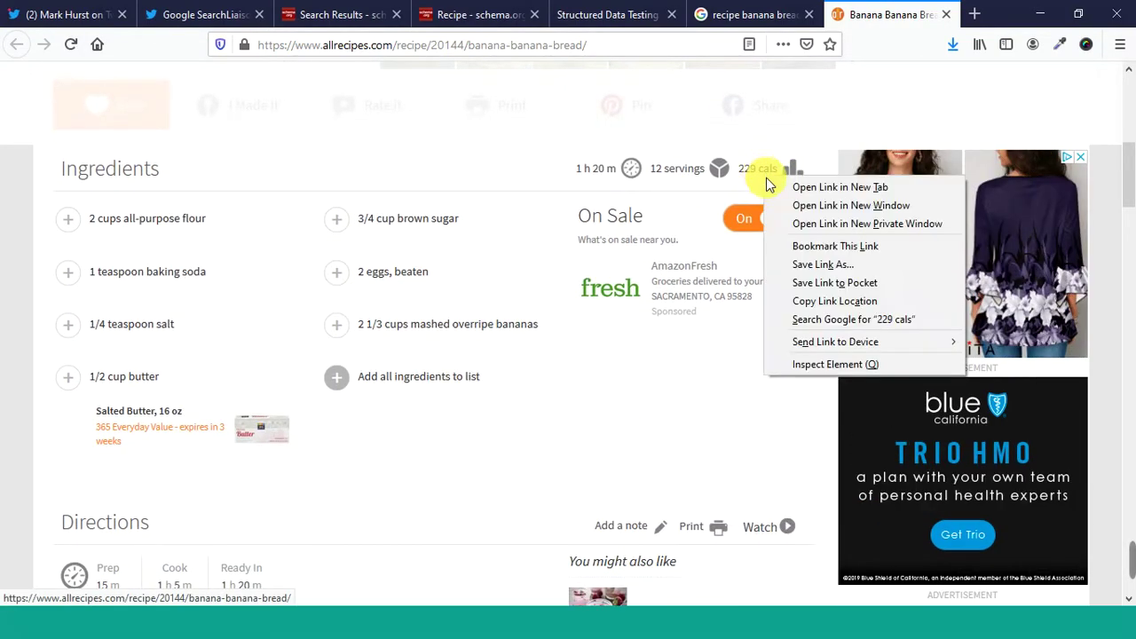
{"action": "left_click", "coordinate": [823, 364]}
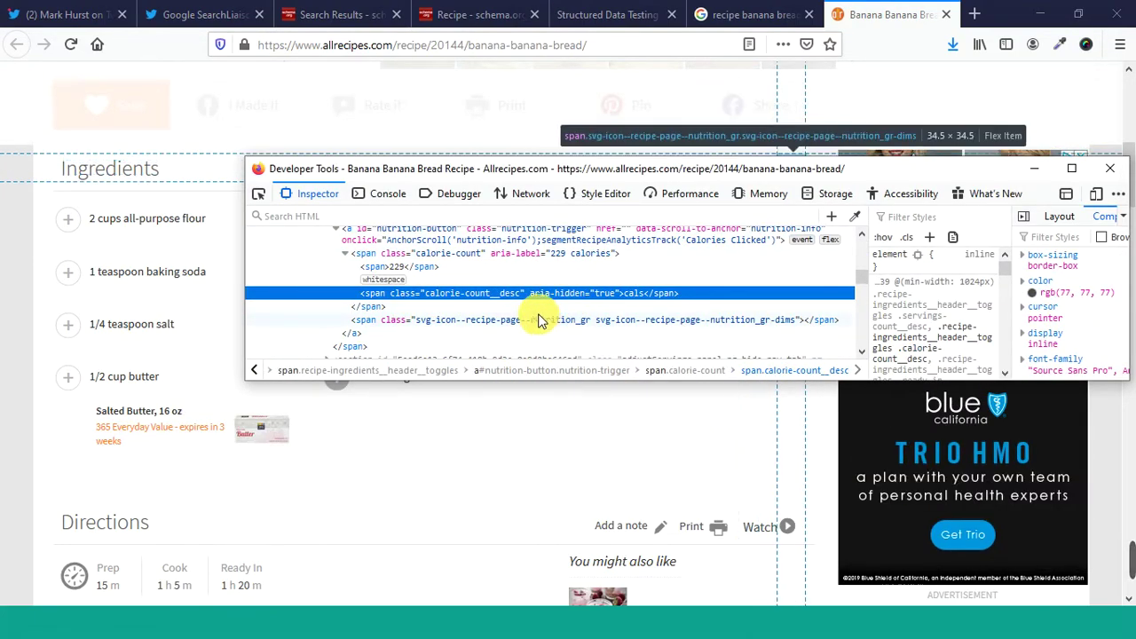
{"action": "scroll", "coordinate": [497, 293], "scroll_direction": "up", "scroll_amount": 3}
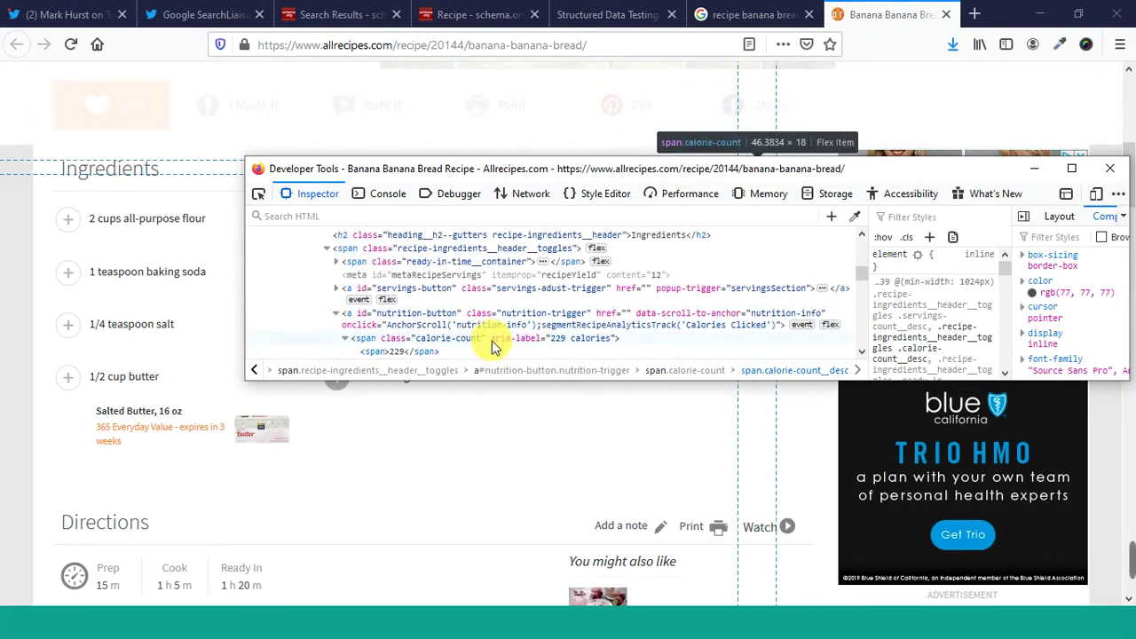
{"action": "scroll", "coordinate": [487, 319], "scroll_direction": "up", "scroll_amount": 3}
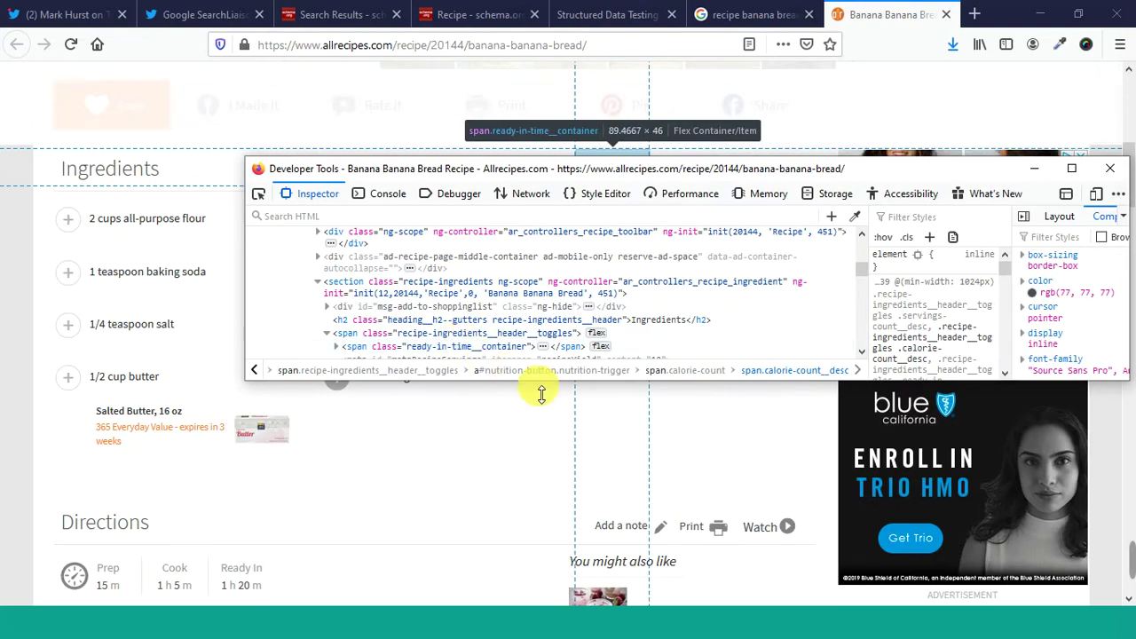
{"action": "scroll", "coordinate": [613, 306], "scroll_direction": "up", "scroll_amount": 2}
{"action": "scroll", "coordinate": [569, 301], "scroll_direction": "up", "scroll_amount": 3}
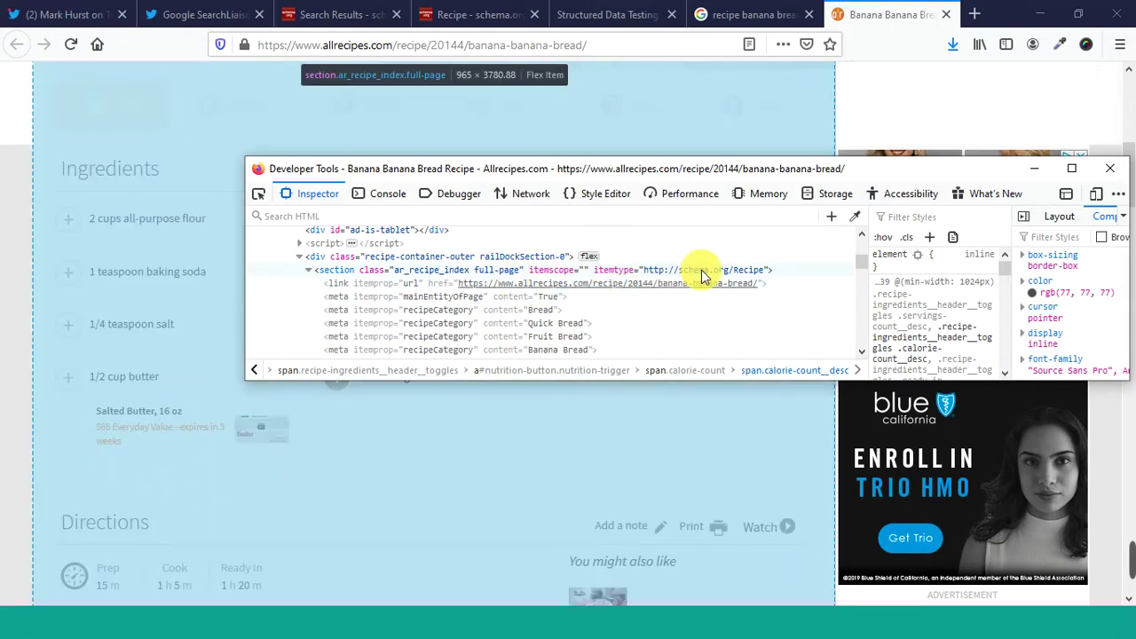
{"action": "left_click", "coordinate": [702, 271]}
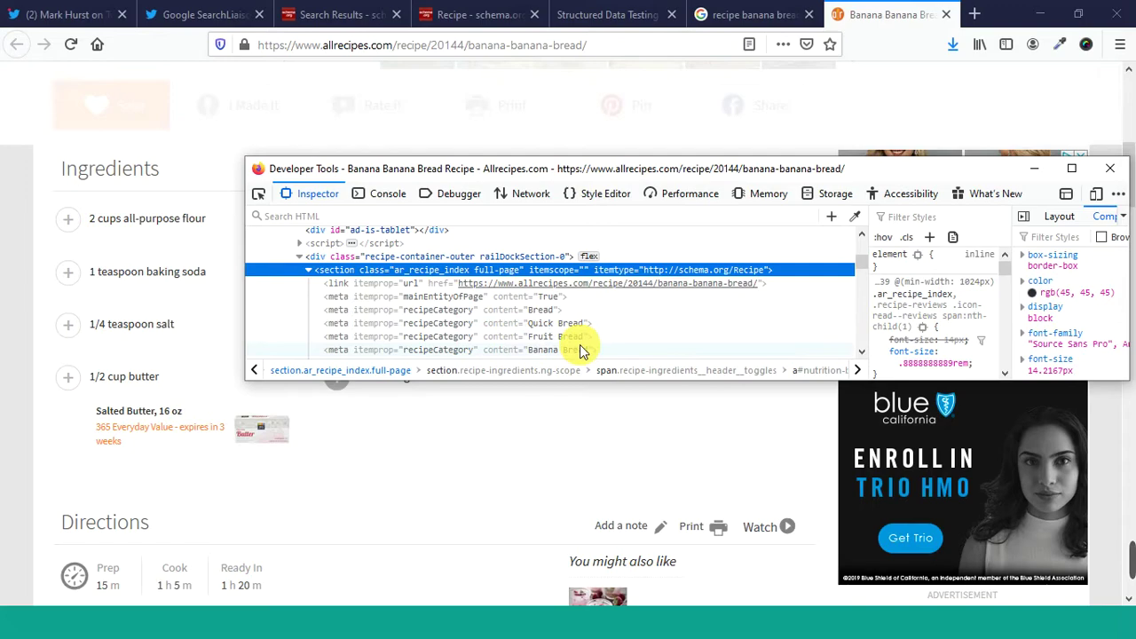
{"action": "scroll", "coordinate": [593, 358], "scroll_direction": "down", "scroll_amount": 2}
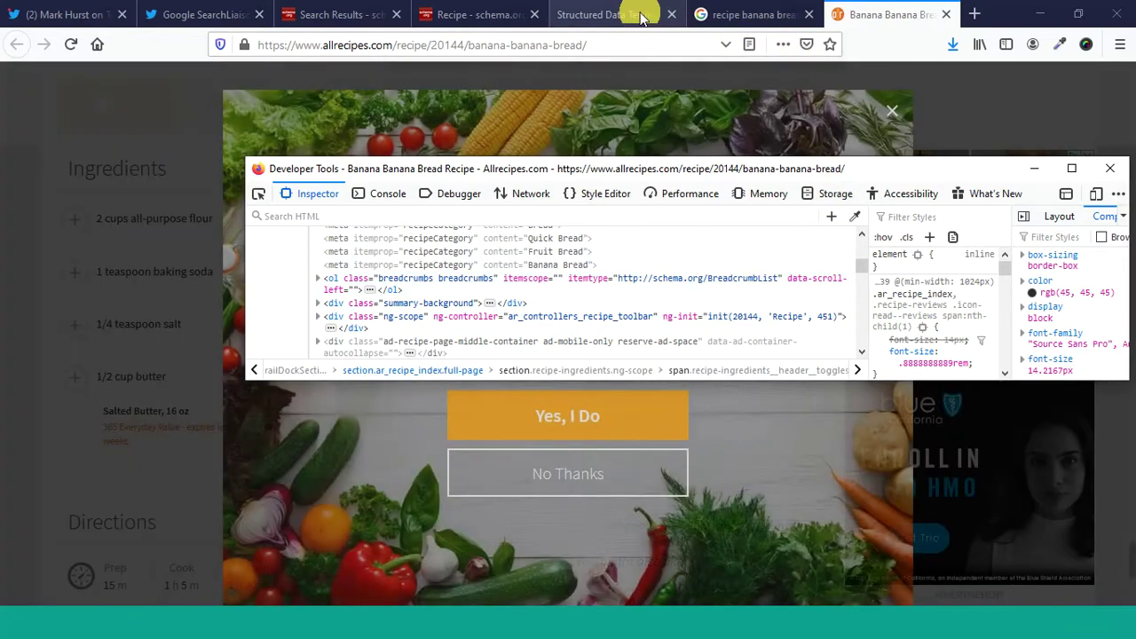
Test the copied Allrecipes URL in the Structured Data Testing Tool and open the detected Recipe item
{"action": "left_click", "coordinate": [611, 14]}
{"action": "right_click", "coordinate": [579, 330]}
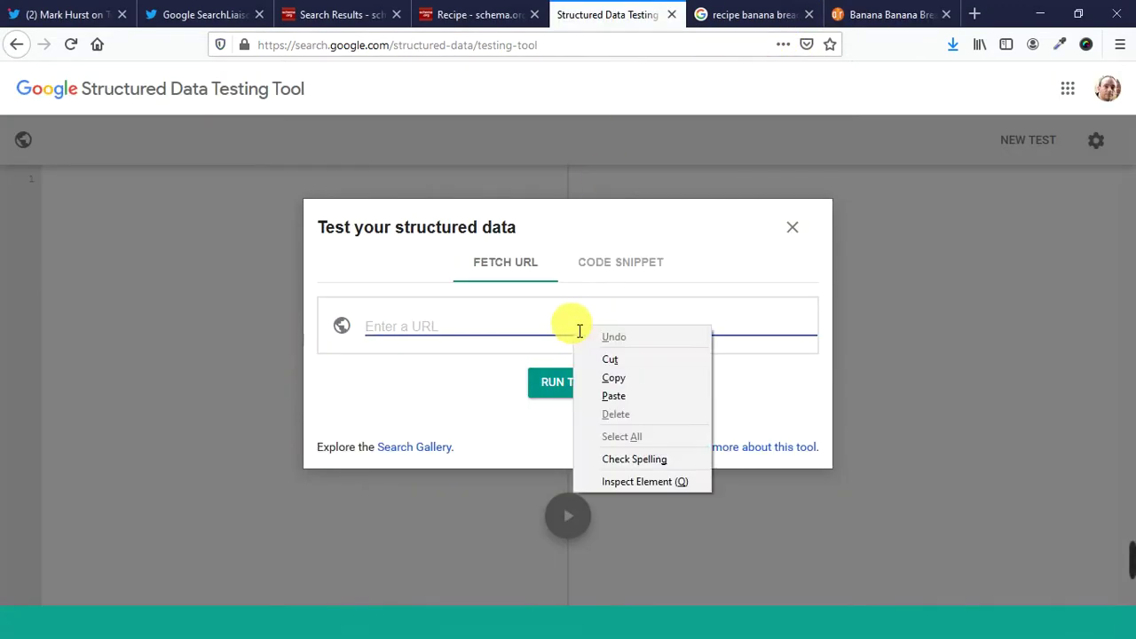
{"action": "left_click", "coordinate": [624, 393]}
{"action": "left_click", "coordinate": [586, 387]}
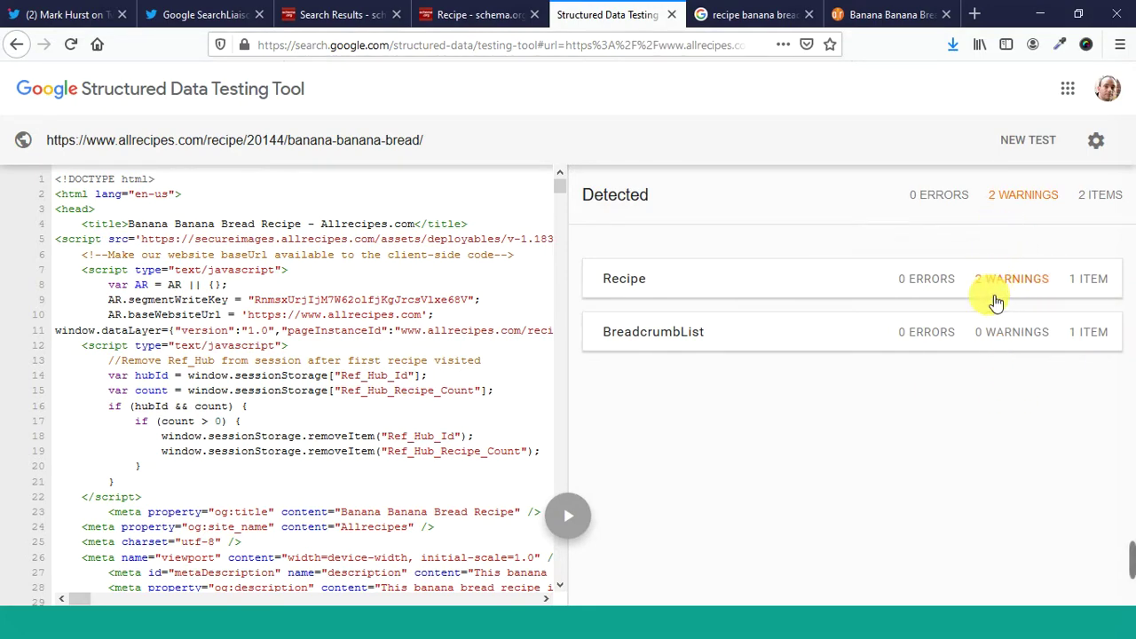
{"action": "left_click", "coordinate": [871, 292]}
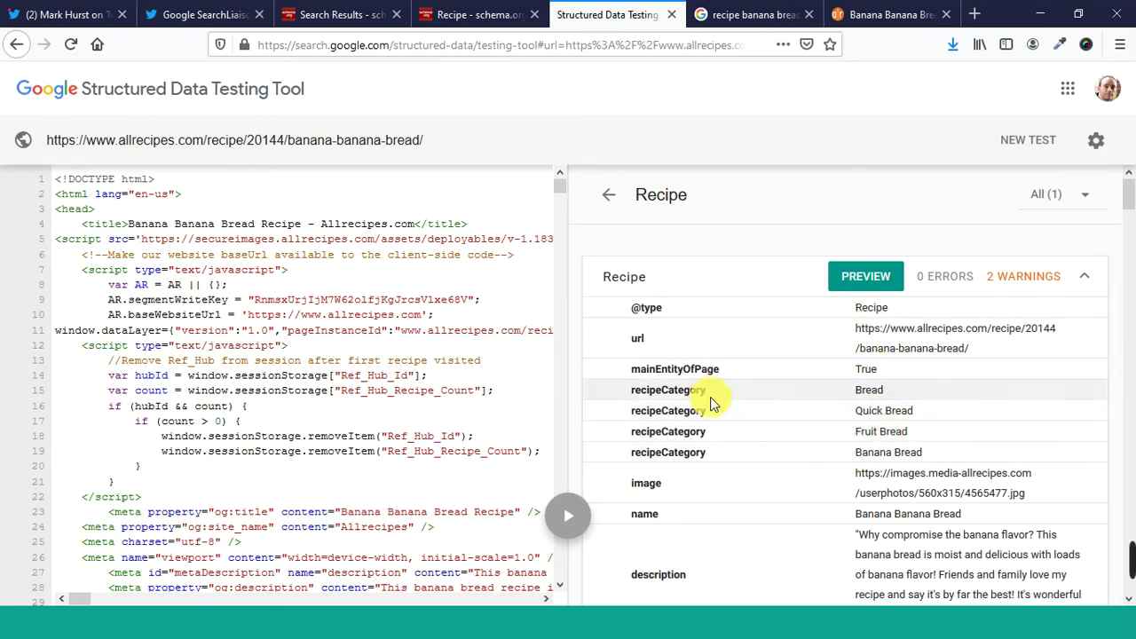
Review the Recipe properties from recipeCategory through recipeInstructions and compare them with the Allrecipes snippet in the Google results
{"action": "scroll", "coordinate": [790, 466], "scroll_direction": "down", "scroll_amount": 2}
{"action": "scroll", "coordinate": [790, 444], "scroll_direction": "down", "scroll_amount": 3}
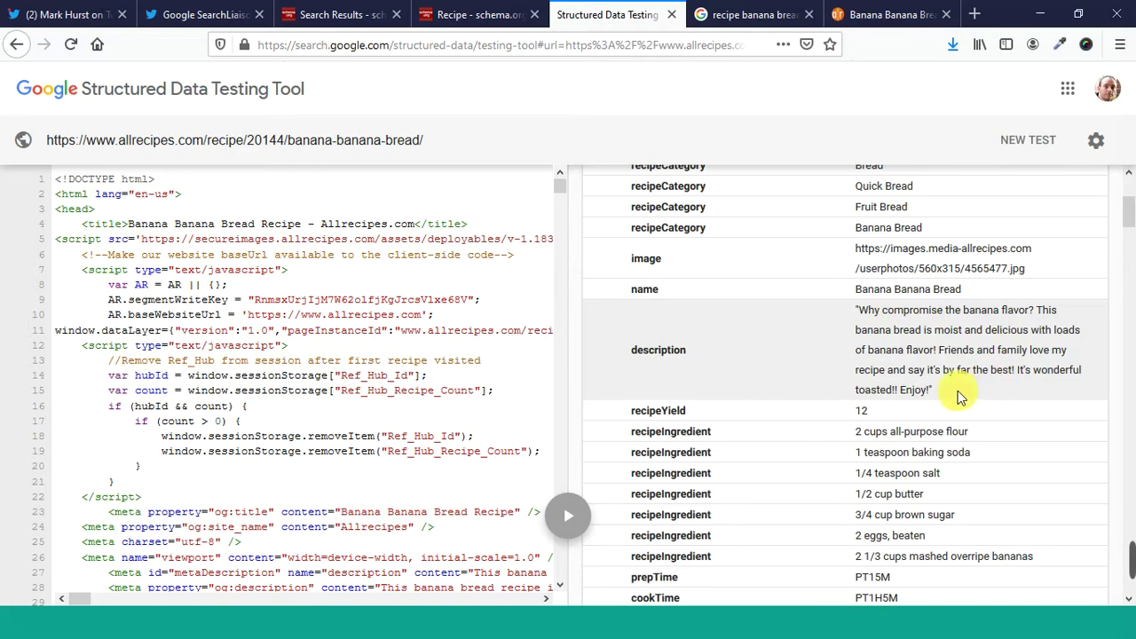
{"action": "scroll", "coordinate": [764, 469], "scroll_direction": "down", "scroll_amount": 2}
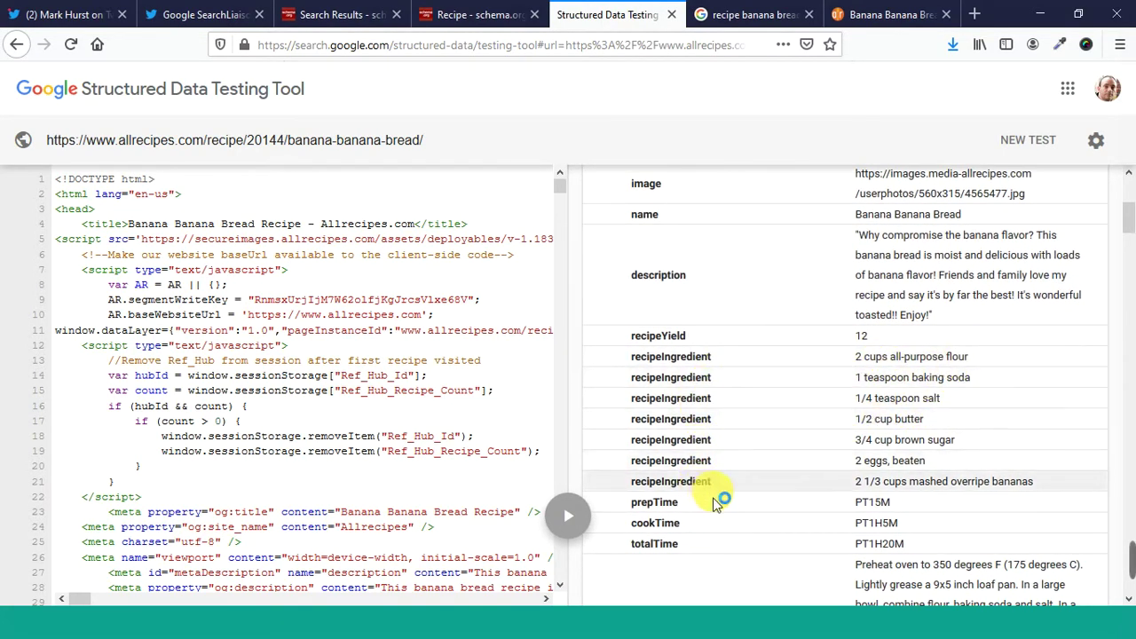
{"action": "scroll", "coordinate": [733, 508], "scroll_direction": "down", "scroll_amount": 1}
{"action": "scroll", "coordinate": [745, 514], "scroll_direction": "down", "scroll_amount": 2}
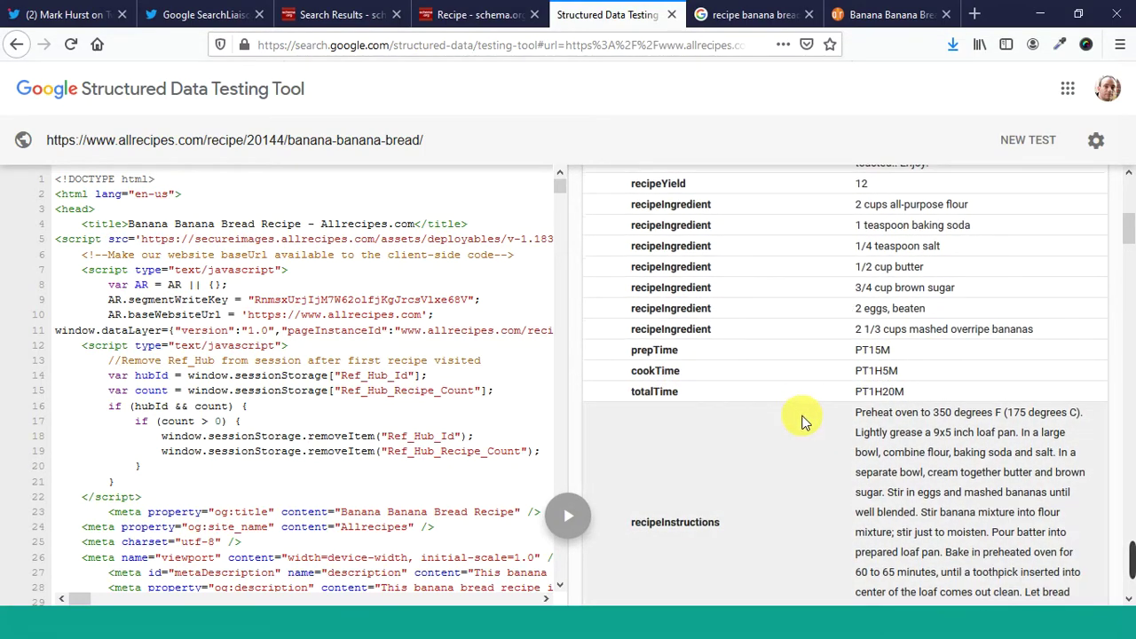
{"action": "scroll", "coordinate": [894, 346], "scroll_direction": "down", "scroll_amount": 2}
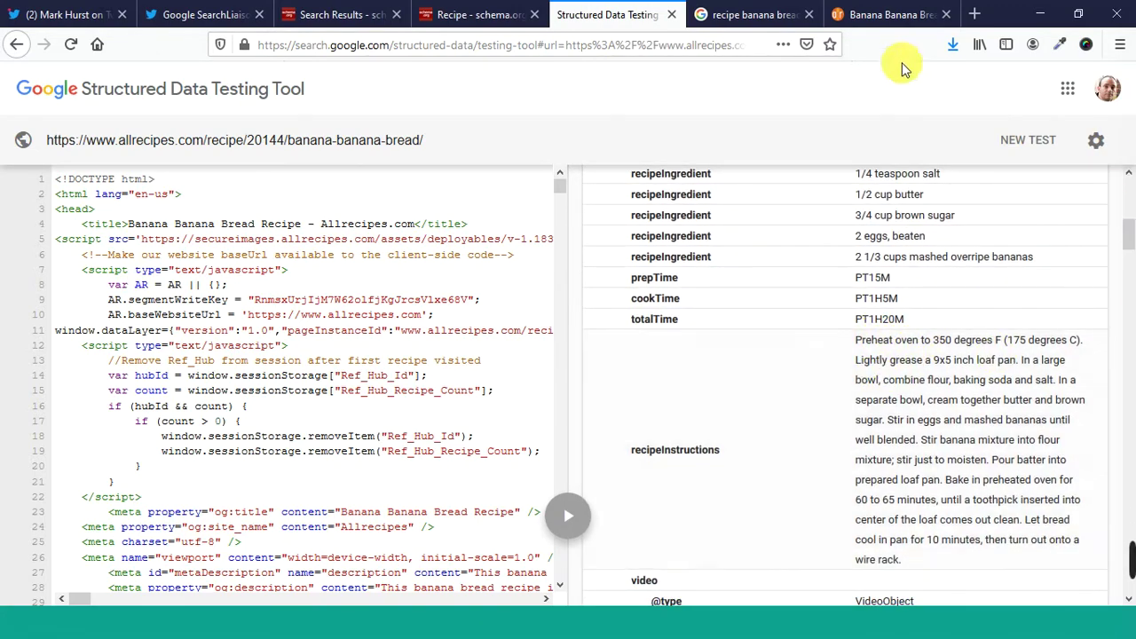
{"action": "left_click", "coordinate": [759, 16]}
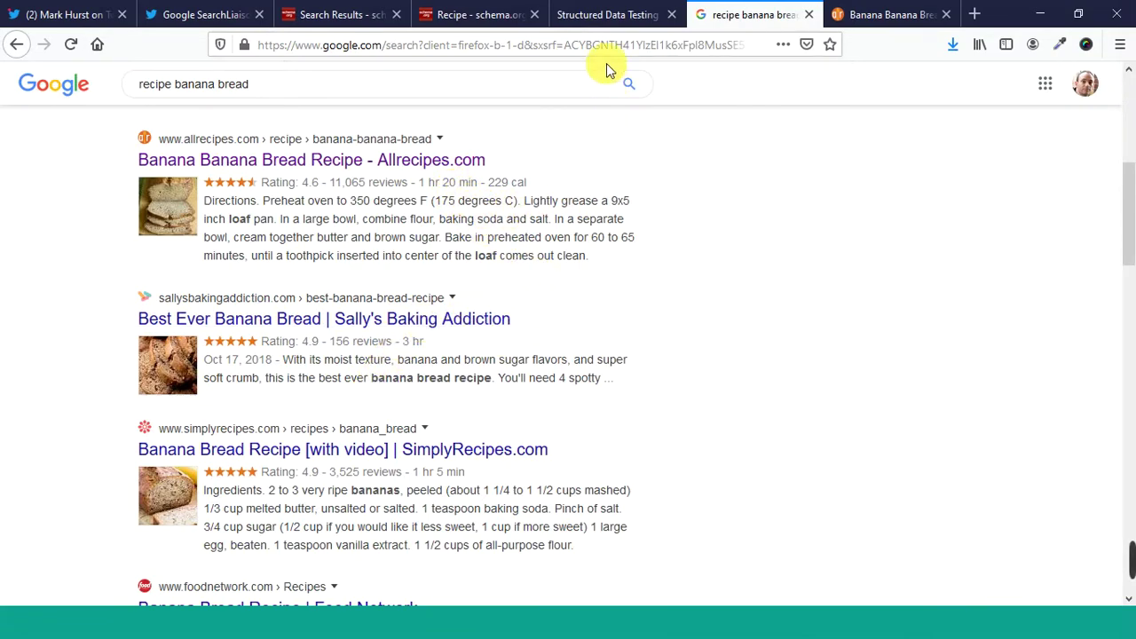
{"action": "left_click", "coordinate": [614, 15]}
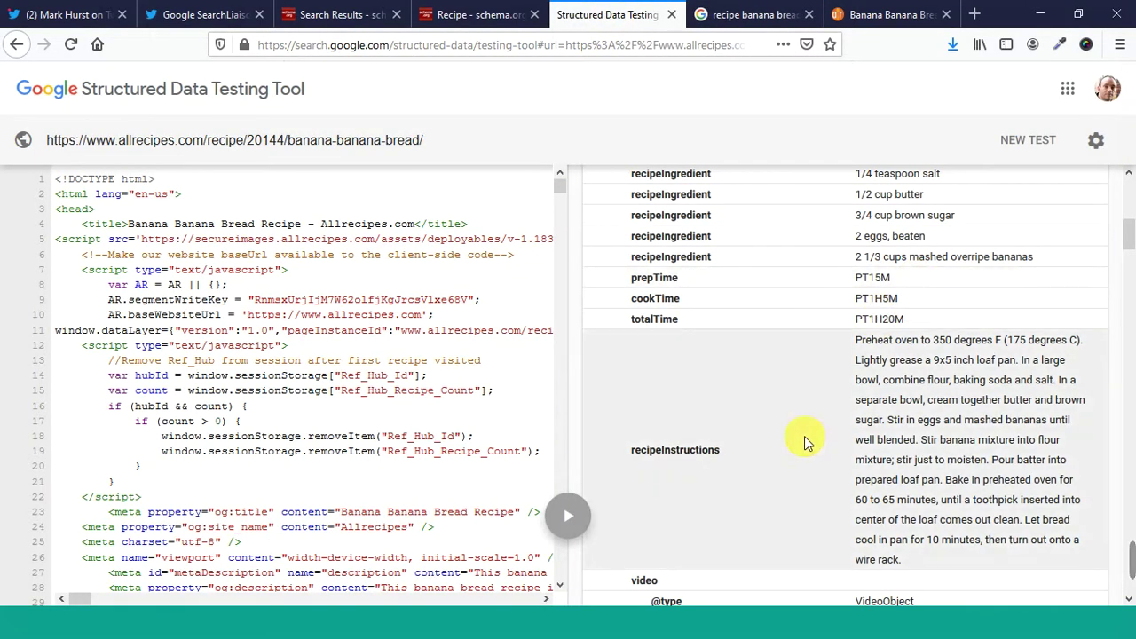
Examine the video, aggregateRating and nutrition properties of the tested recipe and compare them with its Google search snippet
{"action": "scroll", "coordinate": [803, 437], "scroll_direction": "down", "scroll_amount": 2}
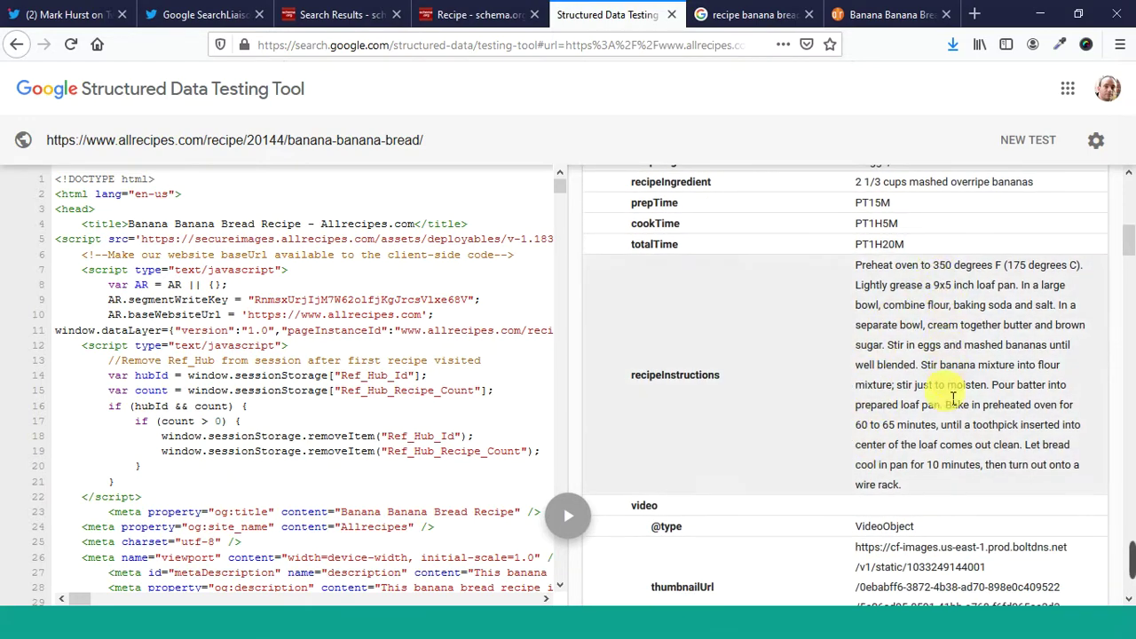
{"action": "scroll", "coordinate": [914, 444], "scroll_direction": "down", "scroll_amount": 5}
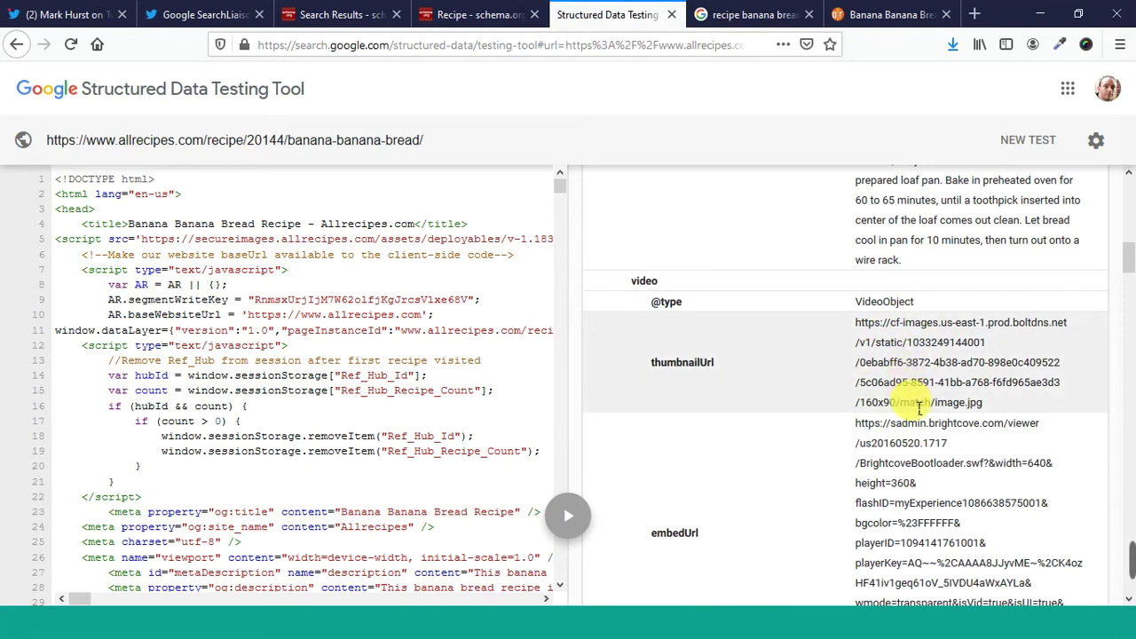
{"action": "scroll", "coordinate": [835, 449], "scroll_direction": "down", "scroll_amount": 2}
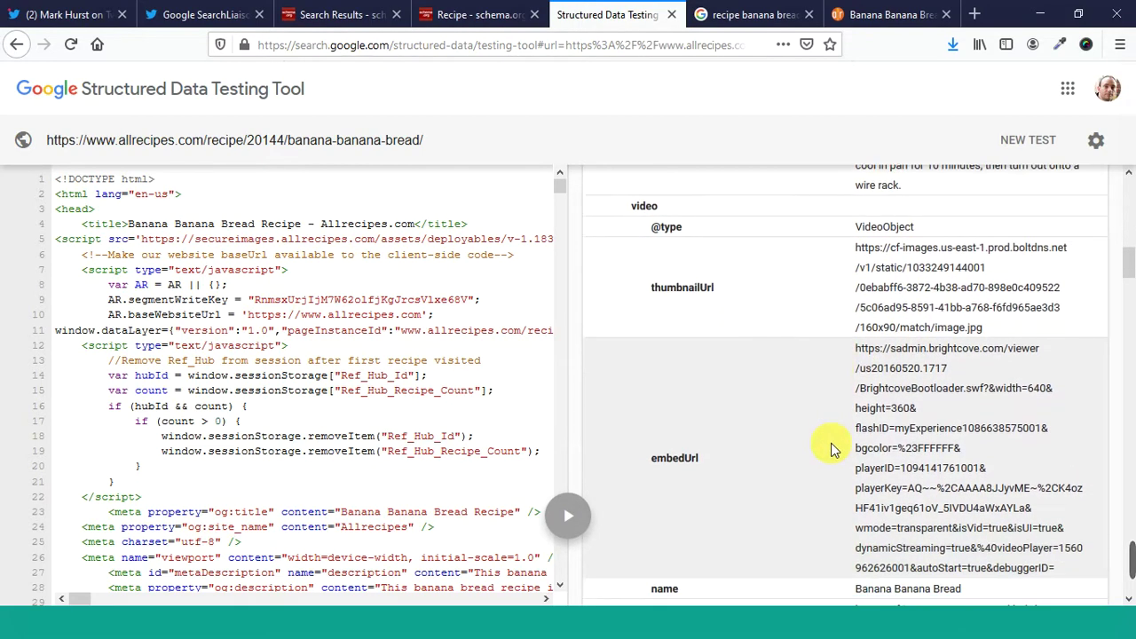
{"action": "scroll", "coordinate": [832, 444], "scroll_direction": "down", "scroll_amount": 5}
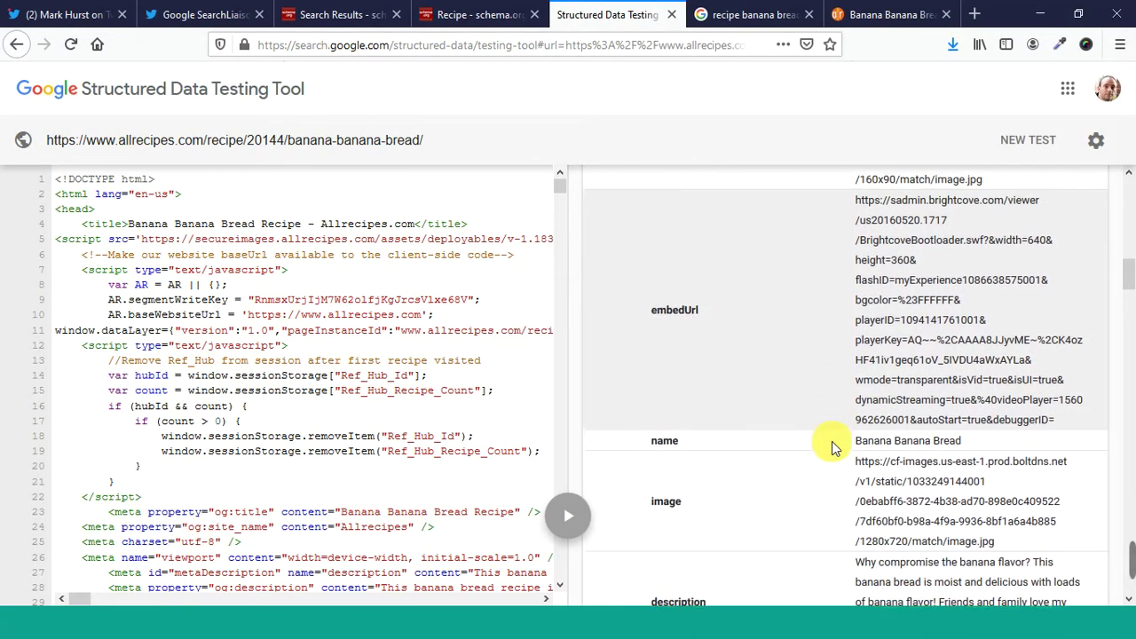
{"action": "scroll", "coordinate": [812, 424], "scroll_direction": "down", "scroll_amount": 4}
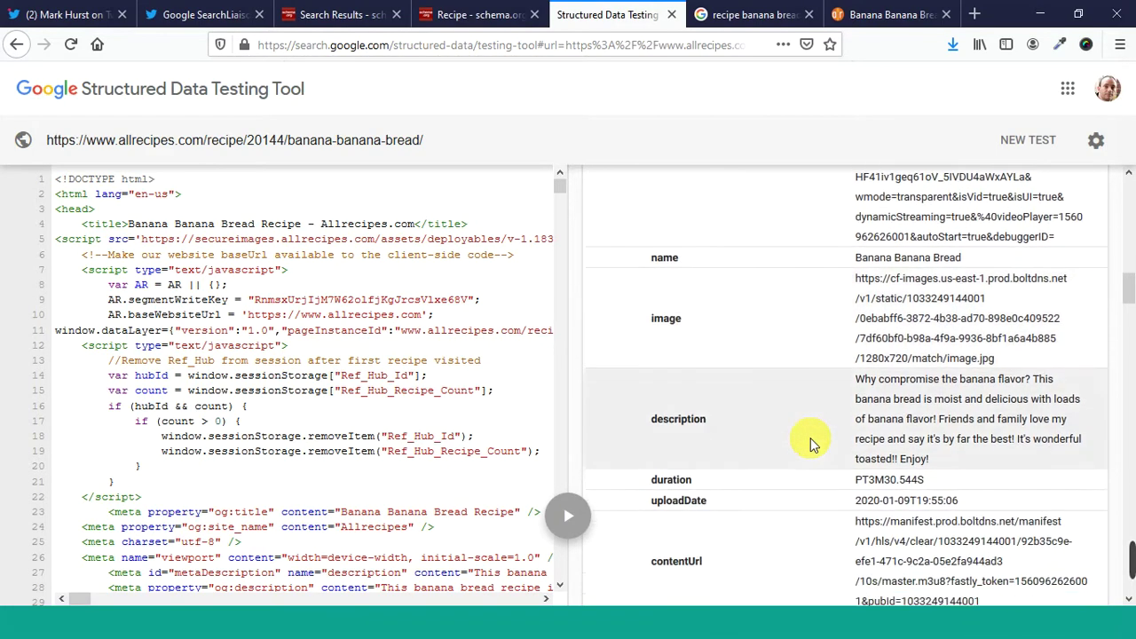
{"action": "scroll", "coordinate": [834, 368], "scroll_direction": "down", "scroll_amount": 7}
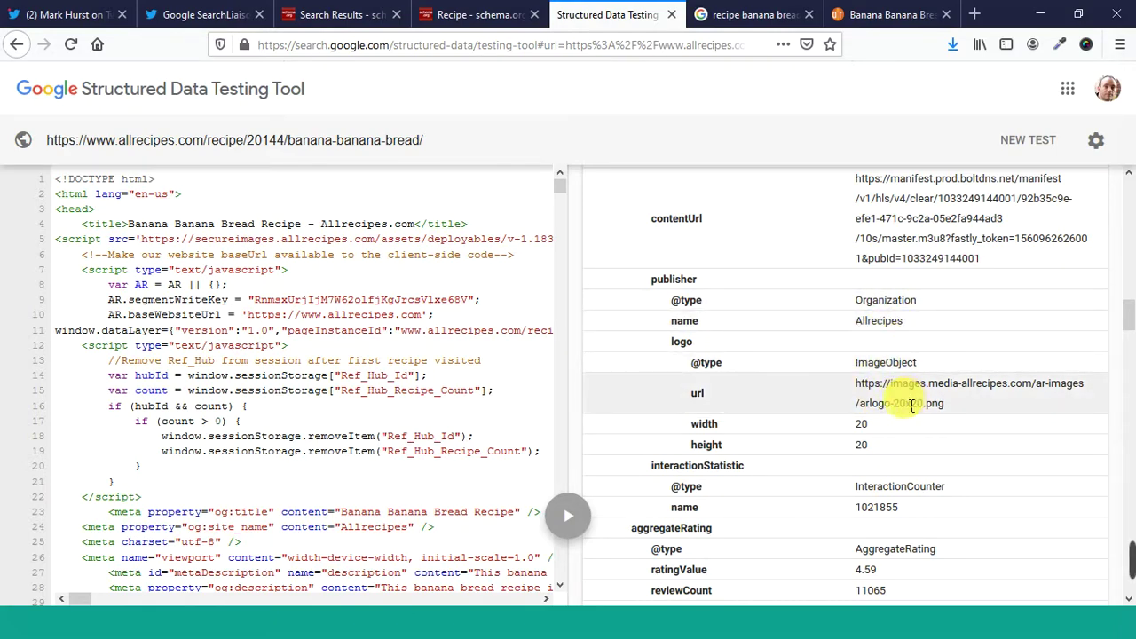
{"action": "scroll", "coordinate": [903, 459], "scroll_direction": "down", "scroll_amount": 5}
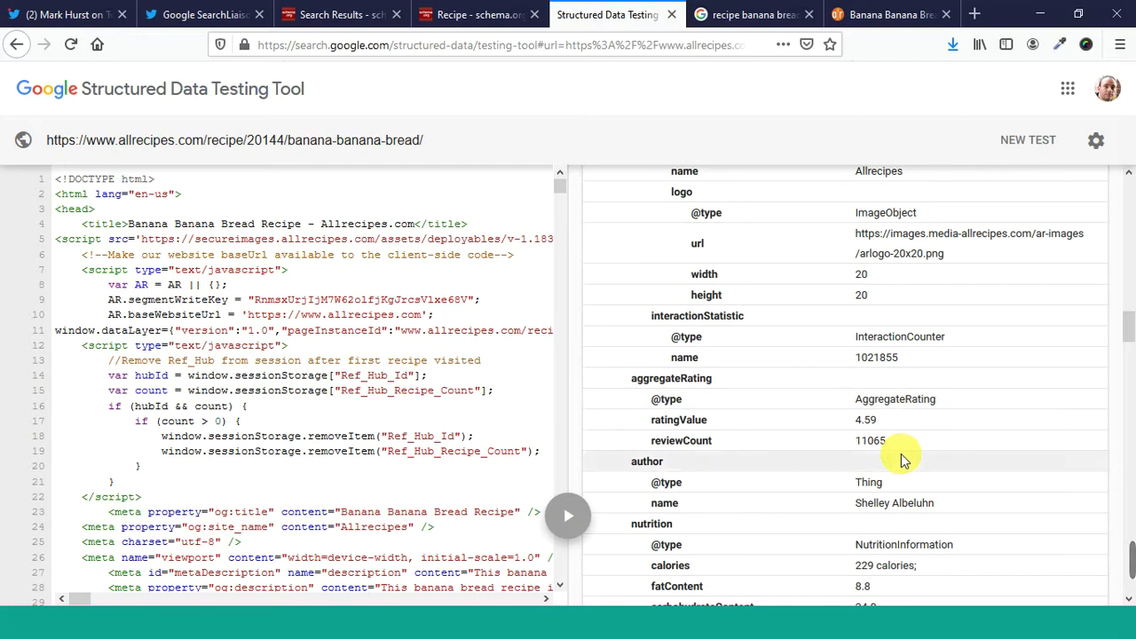
{"action": "scroll", "coordinate": [903, 459], "scroll_direction": "down", "scroll_amount": 2}
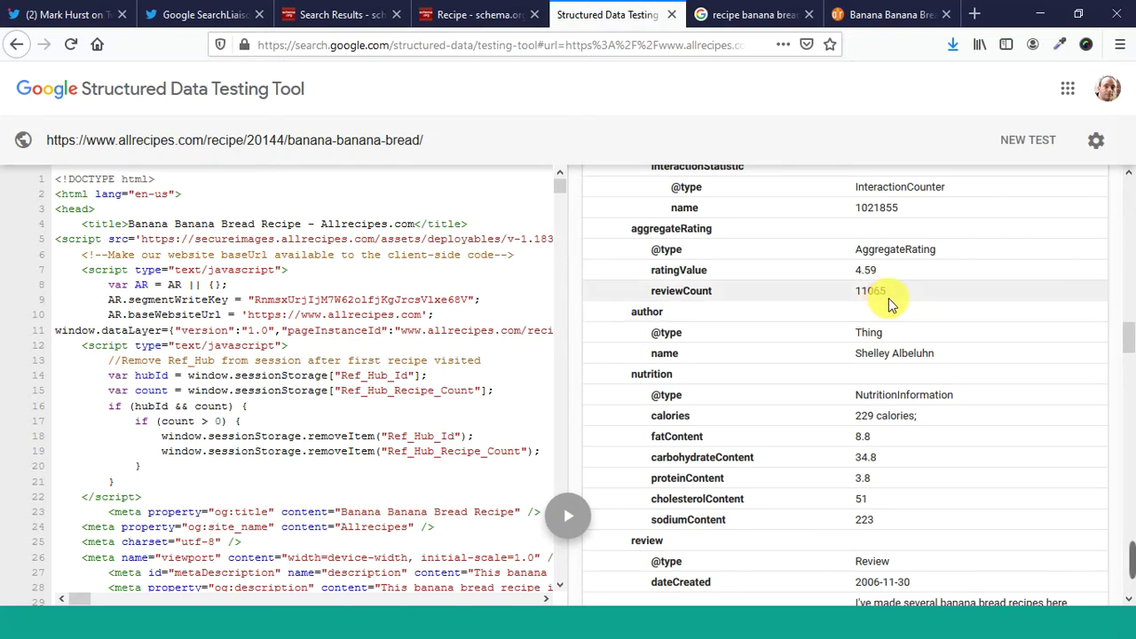
{"action": "left_click", "coordinate": [750, 14]}
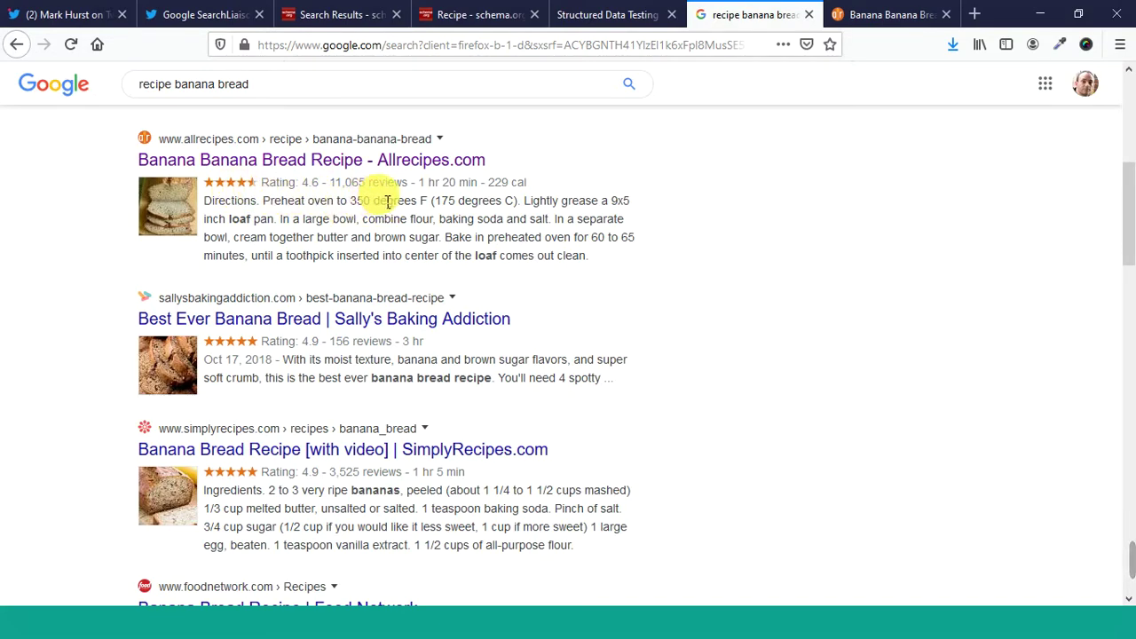
Review the tested recipe's remaining structured data from nutrition through the reviews to the keywords and recipeCuisine warnings
{"action": "left_click", "coordinate": [627, 16]}
{"action": "scroll", "coordinate": [923, 413], "scroll_direction": "down", "scroll_amount": 2}
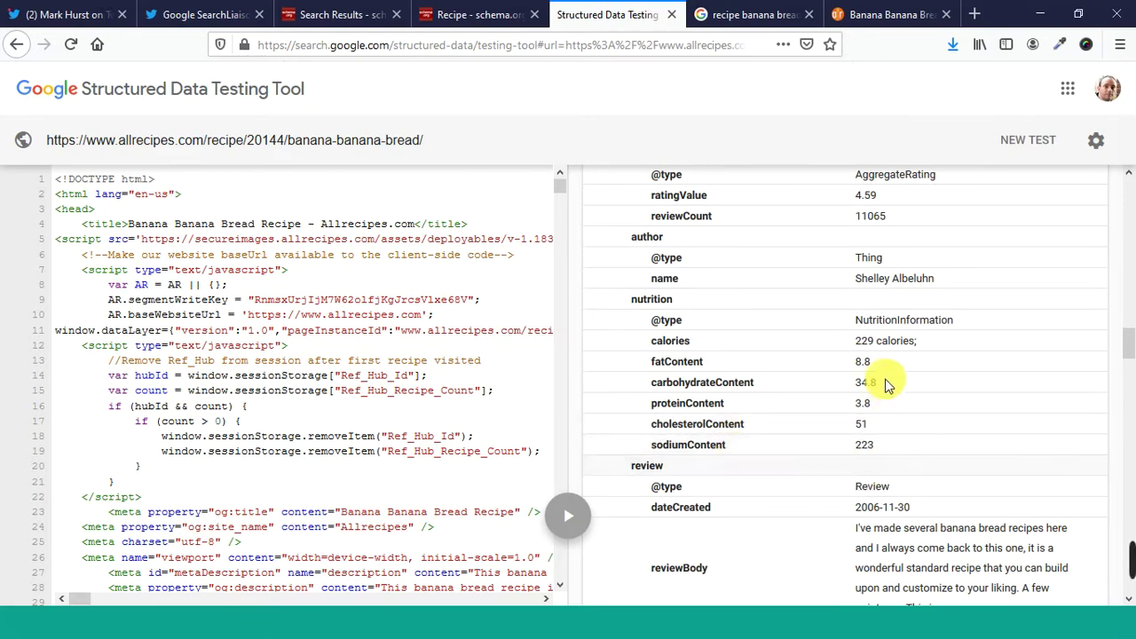
{"action": "scroll", "coordinate": [784, 497], "scroll_direction": "down", "scroll_amount": 1}
{"action": "scroll", "coordinate": [784, 496], "scroll_direction": "down", "scroll_amount": 5}
{"action": "scroll", "coordinate": [823, 435], "scroll_direction": "down", "scroll_amount": 10}
{"action": "scroll", "coordinate": [822, 435], "scroll_direction": "down", "scroll_amount": 10}
{"action": "scroll", "coordinate": [822, 435], "scroll_direction": "down", "scroll_amount": 10}
{"action": "scroll", "coordinate": [820, 435], "scroll_direction": "down", "scroll_amount": 3}
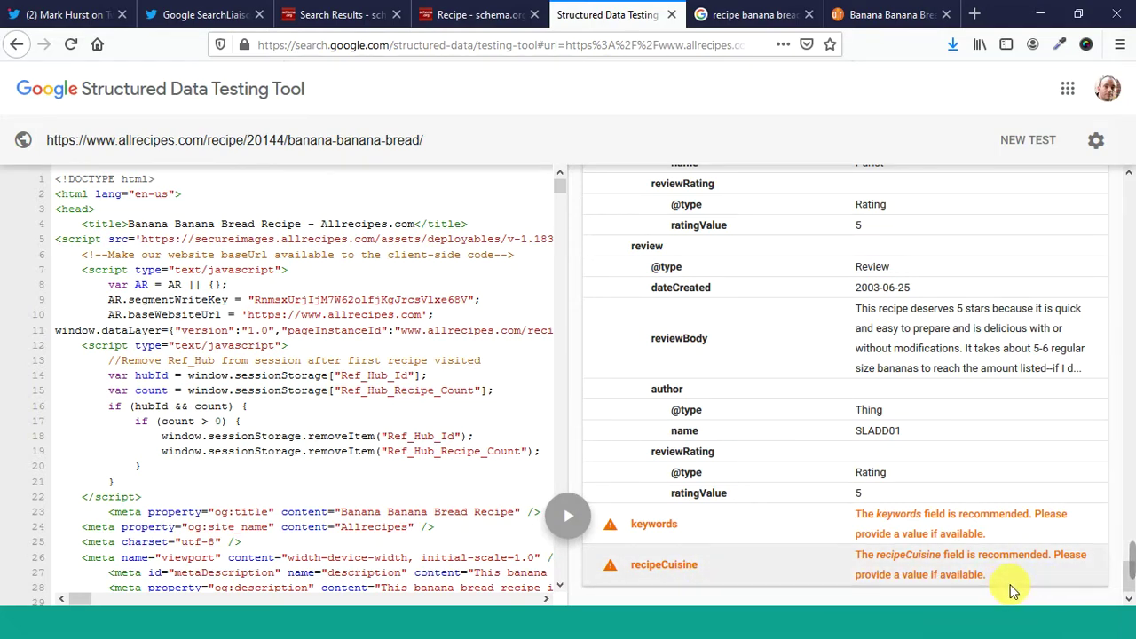
Check recipeCuisine and the other Recipe and HowTo properties in the schema.org Recipe property table
{"action": "left_click", "coordinate": [466, 10]}
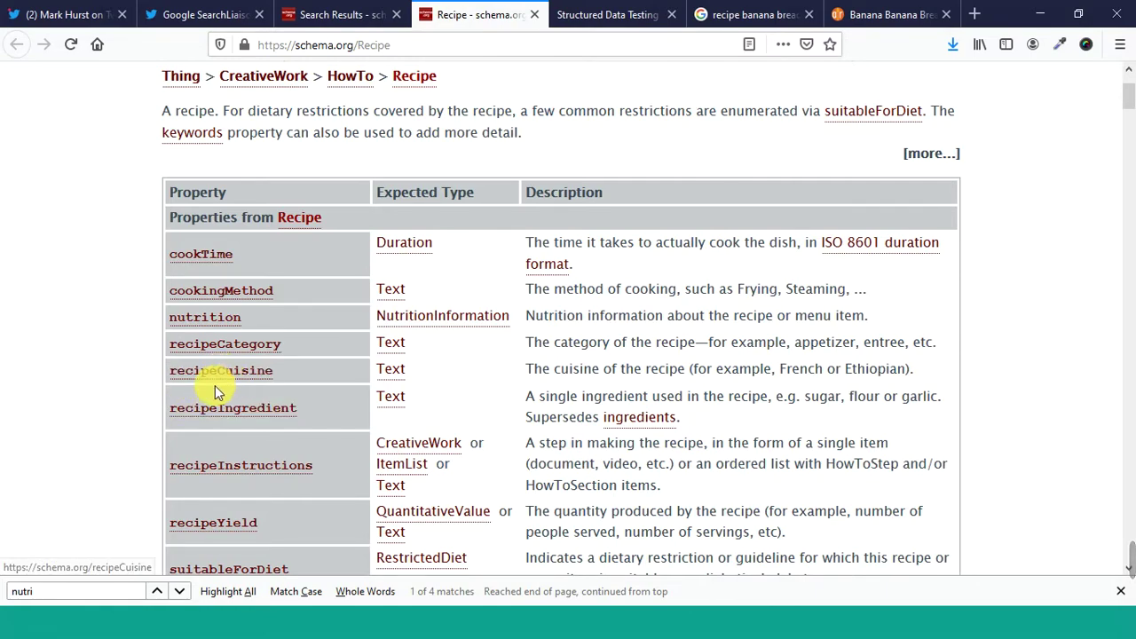
{"action": "scroll", "coordinate": [127, 406], "scroll_direction": "down", "scroll_amount": 2}
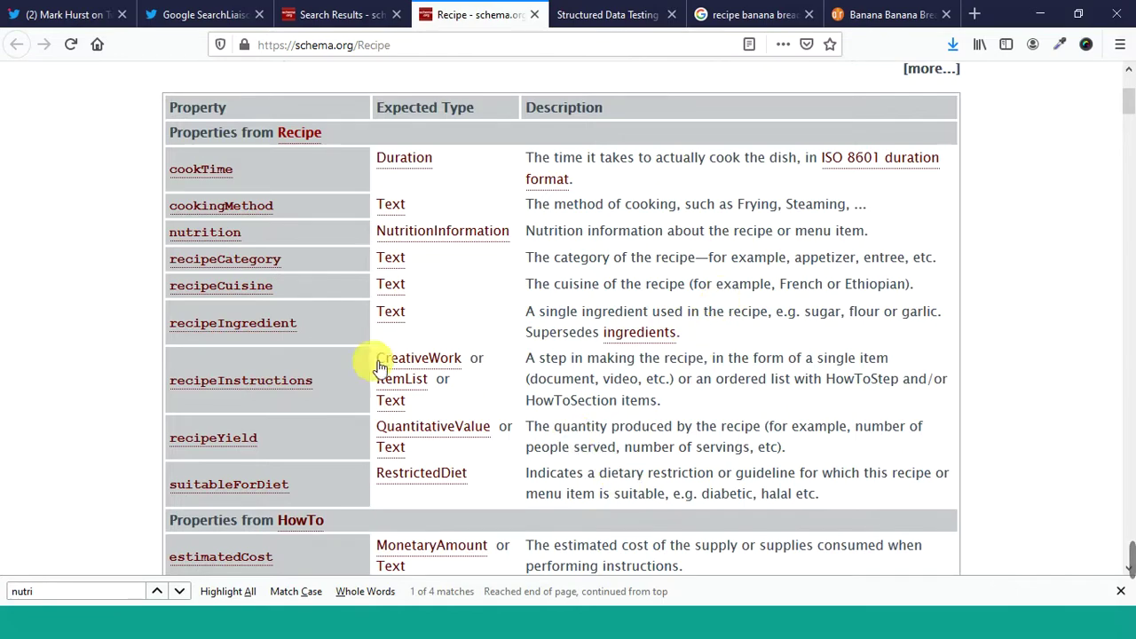
{"action": "scroll", "coordinate": [333, 426], "scroll_direction": "down", "scroll_amount": 4}
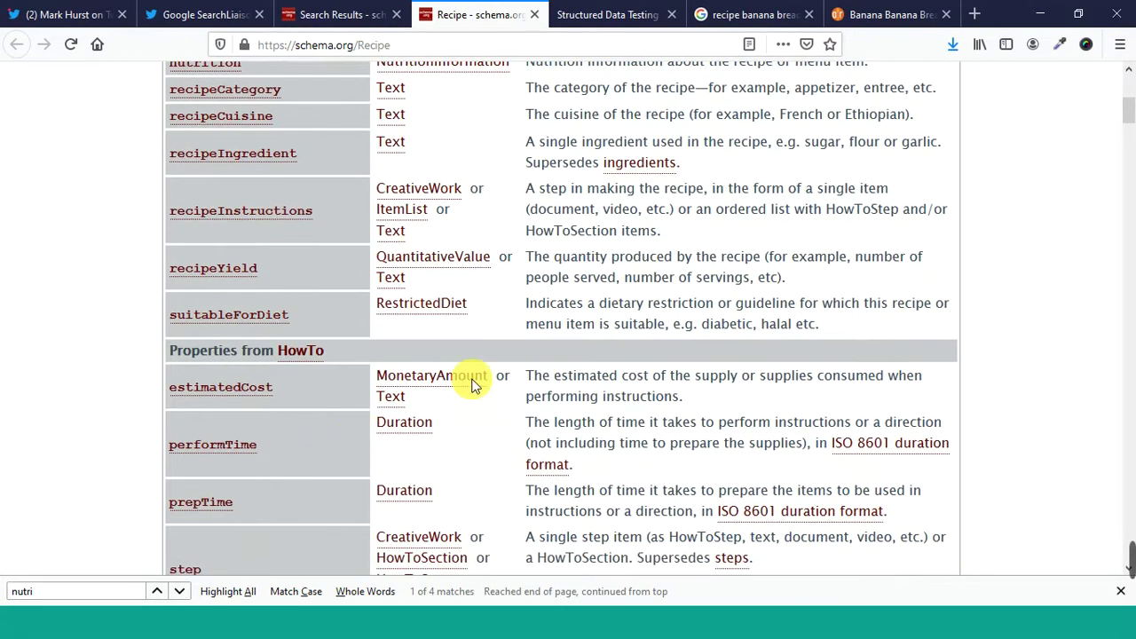
Compare the testing tool's recommended-field warnings with the Search Console nutrition.calories warning quoted in the tweet
{"action": "left_click", "coordinate": [624, 14]}
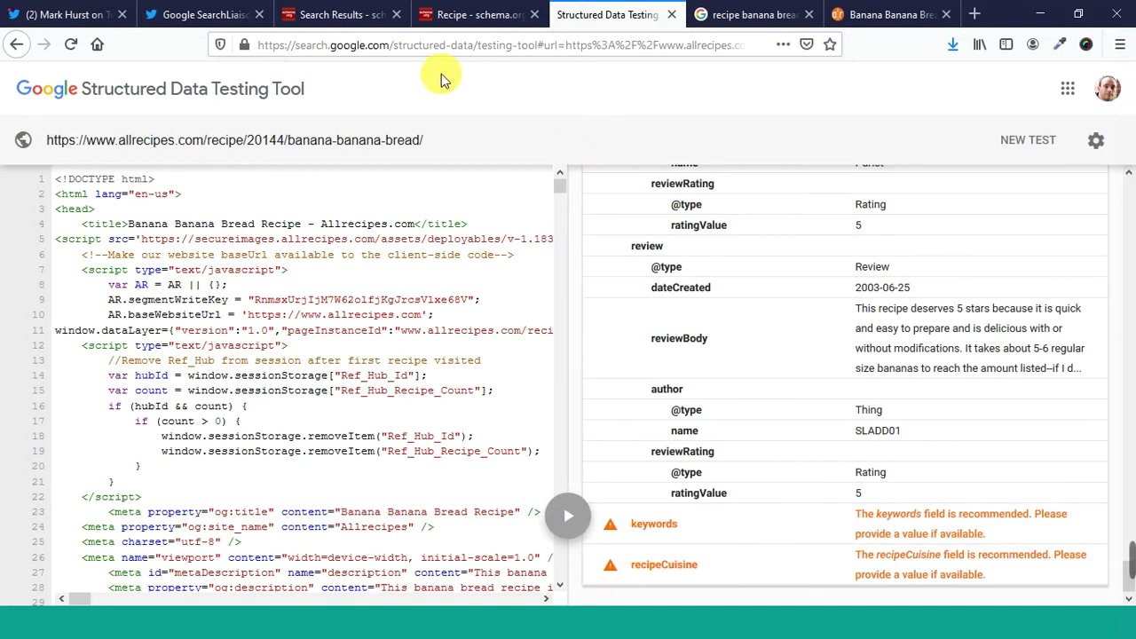
{"action": "left_click", "coordinate": [62, 15]}
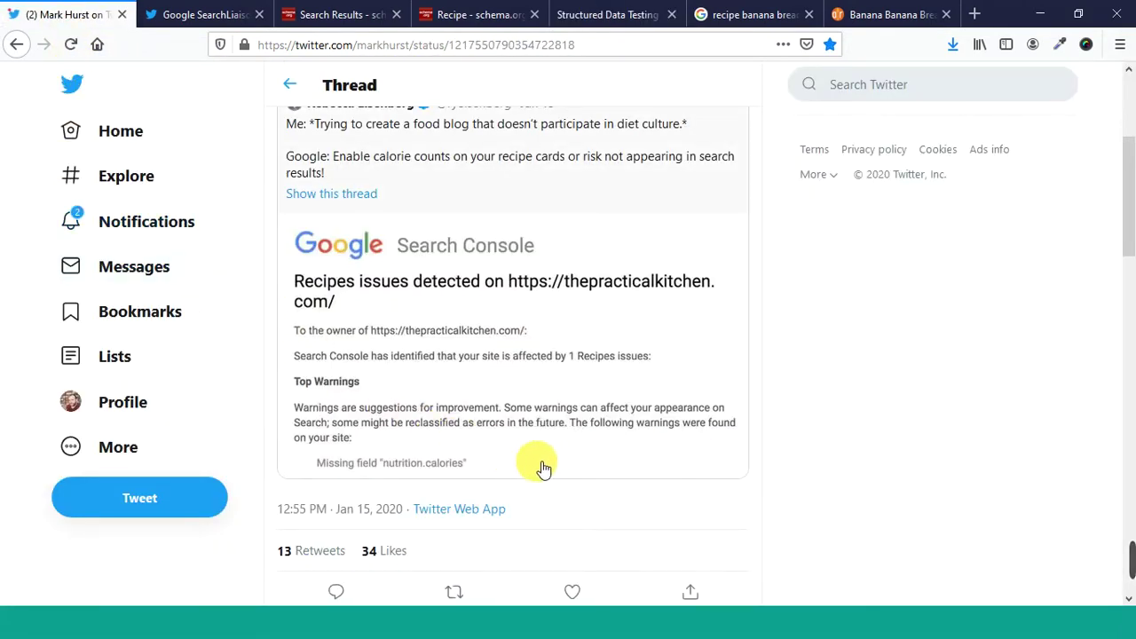
{"action": "scroll", "coordinate": [550, 469], "scroll_direction": "up", "scroll_amount": 2}
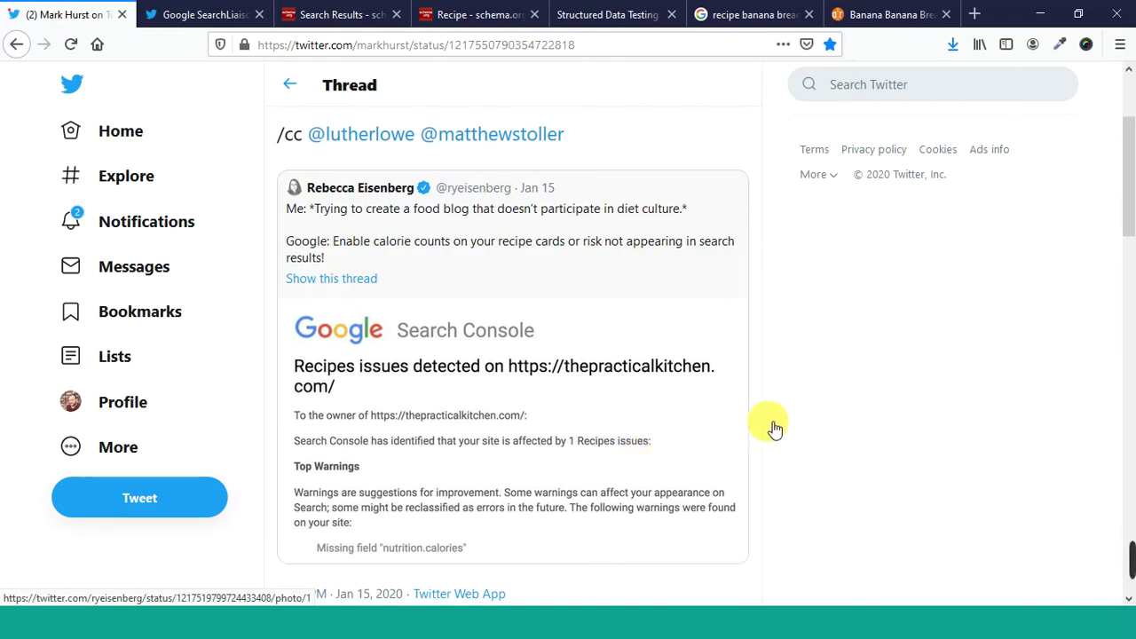
Compare the banana bread search results, from the recipe carousel to The Salty Marshmallow, for calorie counts in their snippets
{"action": "left_click", "coordinate": [750, 15]}
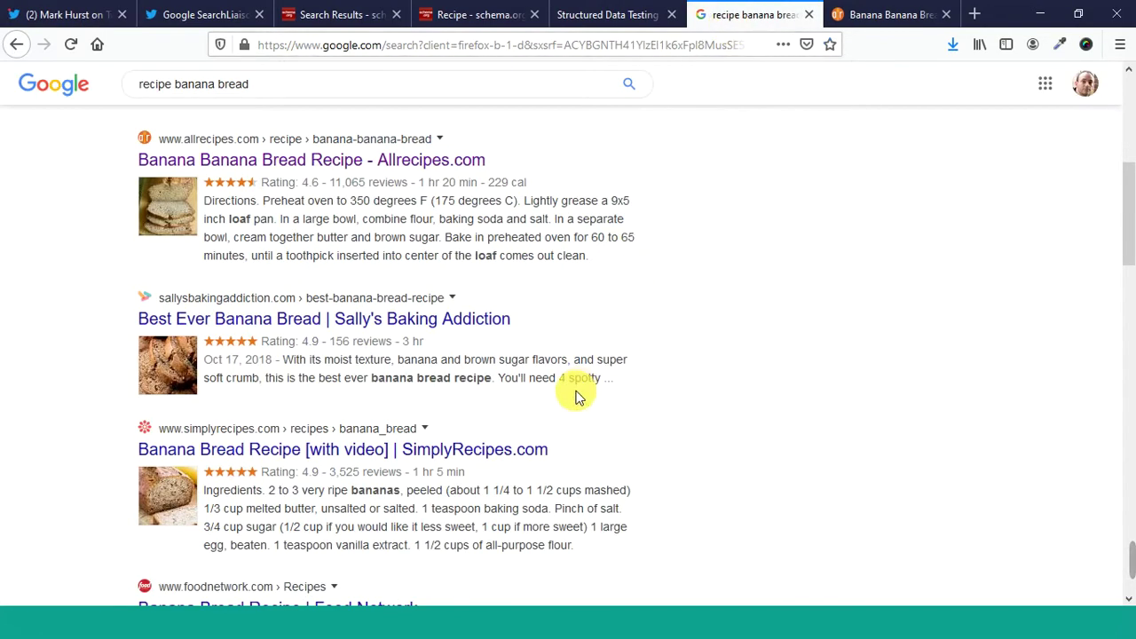
{"action": "scroll", "coordinate": [613, 395], "scroll_direction": "up", "scroll_amount": 5}
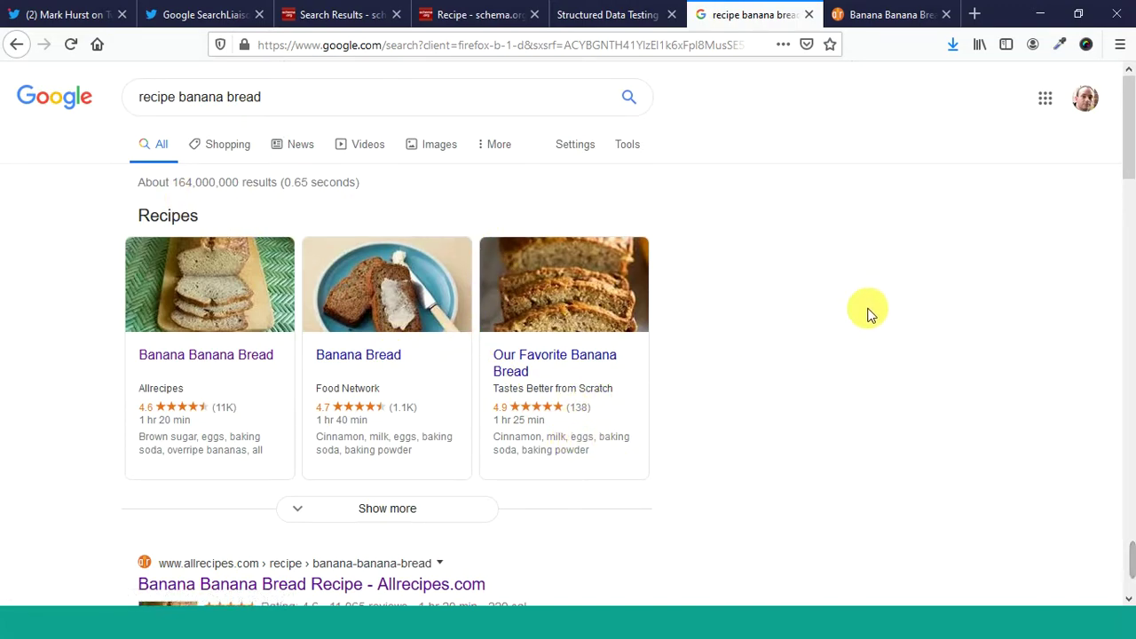
{"action": "scroll", "coordinate": [869, 312], "scroll_direction": "down", "scroll_amount": 3}
{"action": "scroll", "coordinate": [608, 336], "scroll_direction": "down", "scroll_amount": 1}
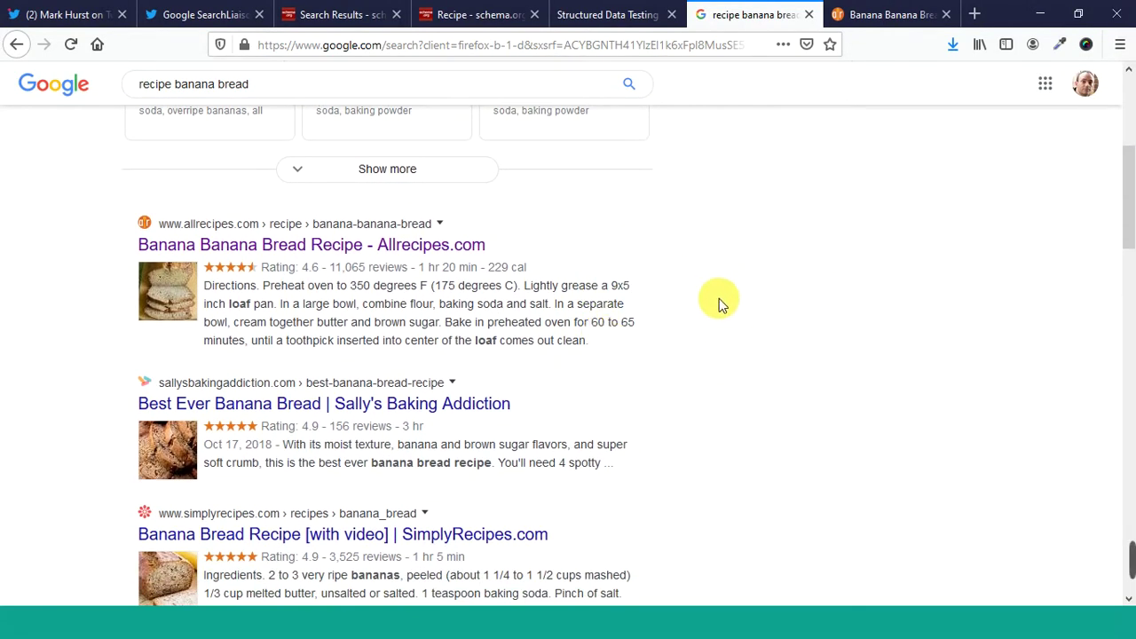
{"action": "scroll", "coordinate": [773, 333], "scroll_direction": "down", "scroll_amount": 2}
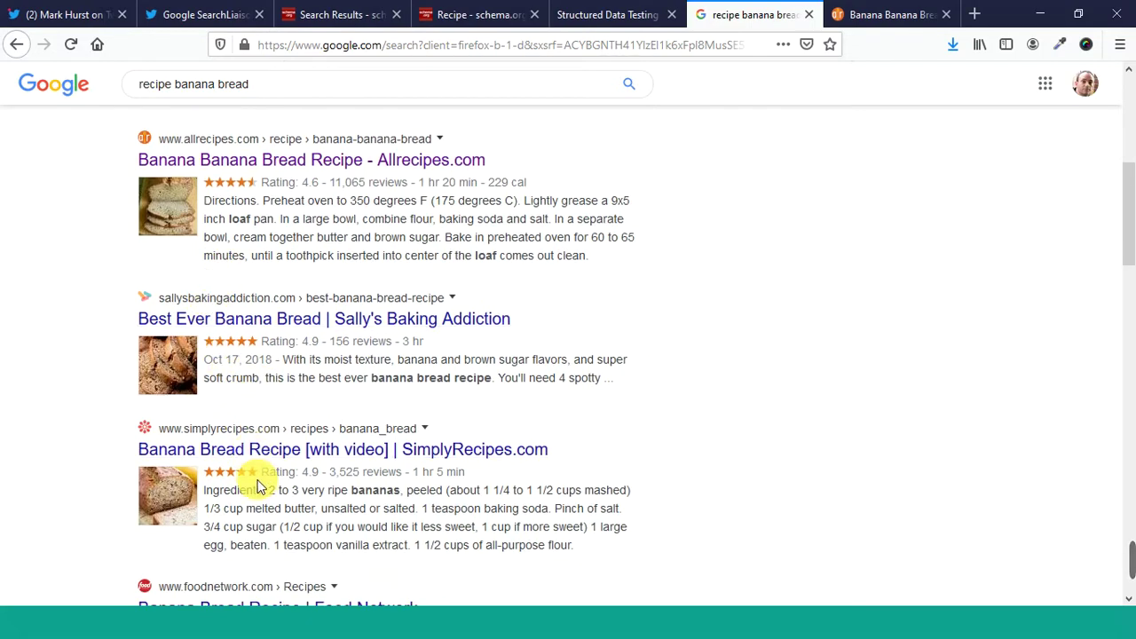
{"action": "scroll", "coordinate": [701, 372], "scroll_direction": "down", "scroll_amount": 3}
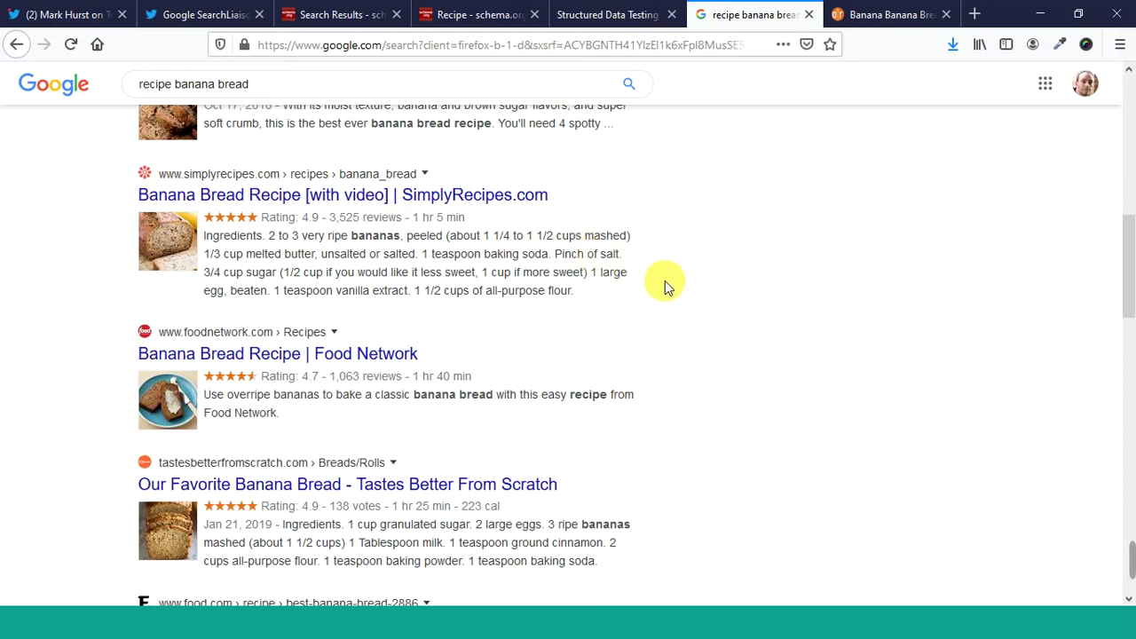
{"action": "scroll", "coordinate": [698, 321], "scroll_direction": "down", "scroll_amount": 4}
{"action": "scroll", "coordinate": [691, 323], "scroll_direction": "down", "scroll_amount": 4}
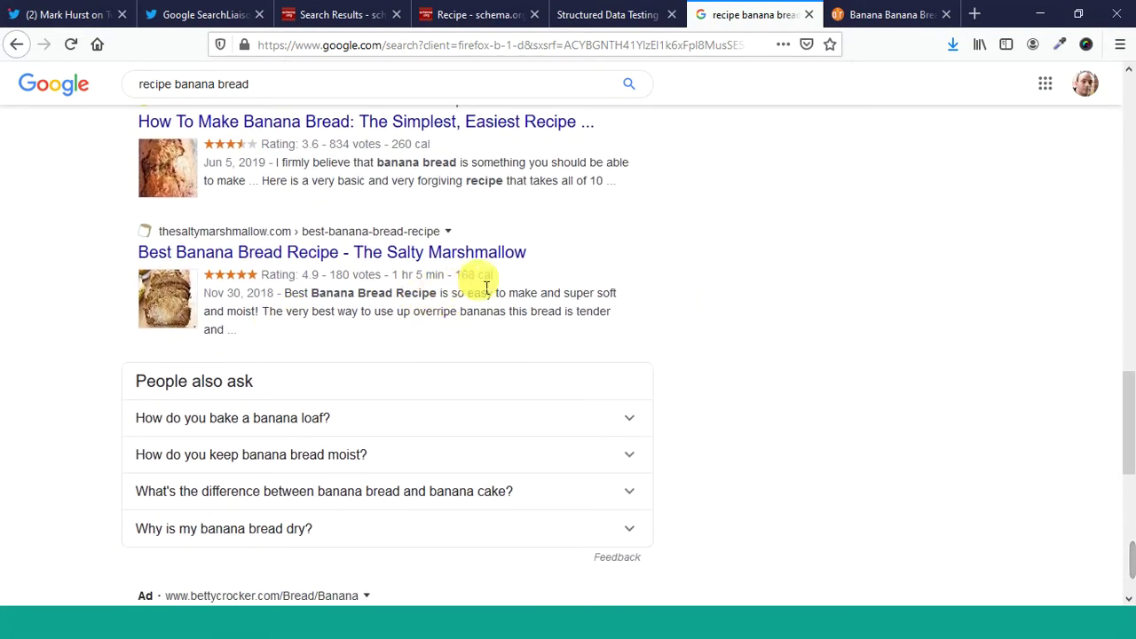
Recheck the calorie counts in the snippets from The Salty Marshmallow back up to the Allrecipes result
{"action": "scroll", "coordinate": [627, 305], "scroll_direction": "up", "scroll_amount": 3}
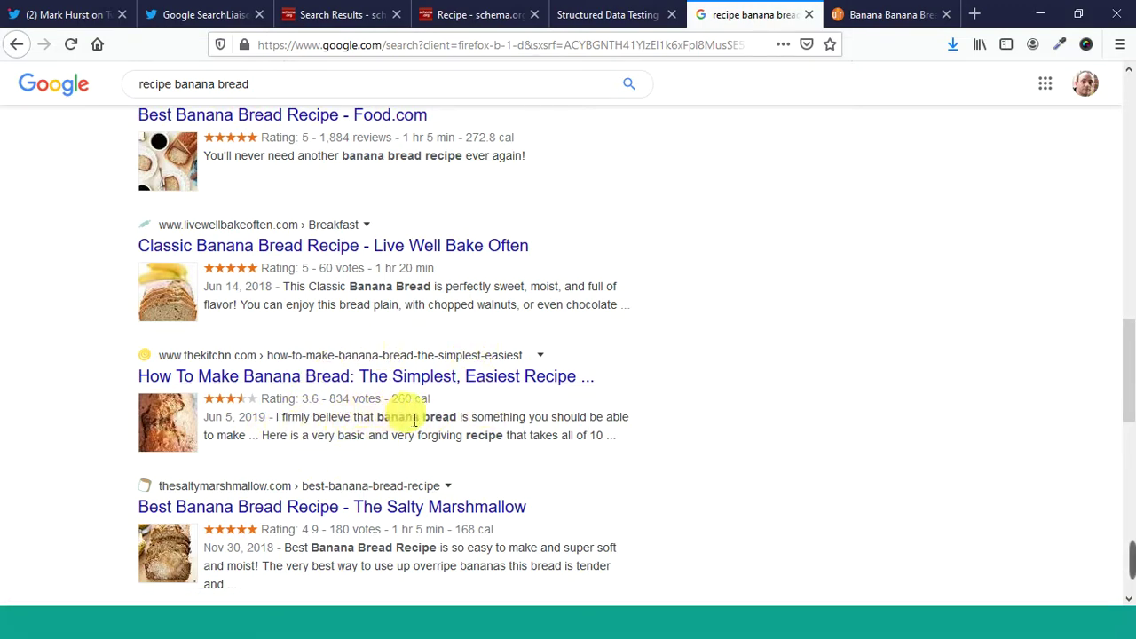
{"action": "scroll", "coordinate": [622, 413], "scroll_direction": "up", "scroll_amount": 2}
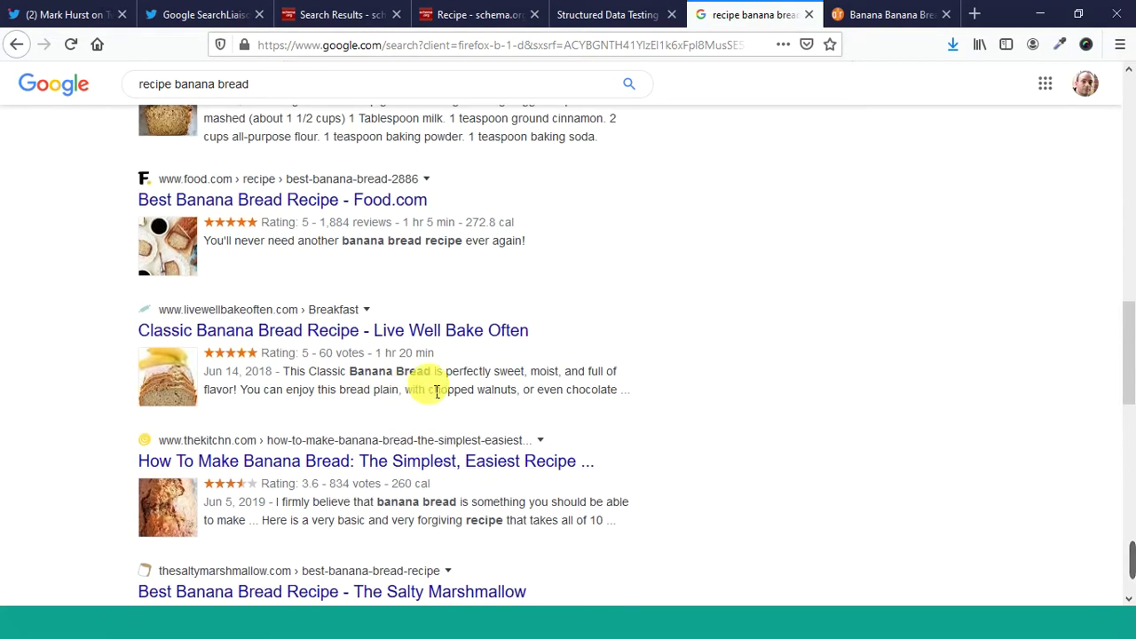
{"action": "scroll", "coordinate": [532, 373], "scroll_direction": "up", "scroll_amount": 2}
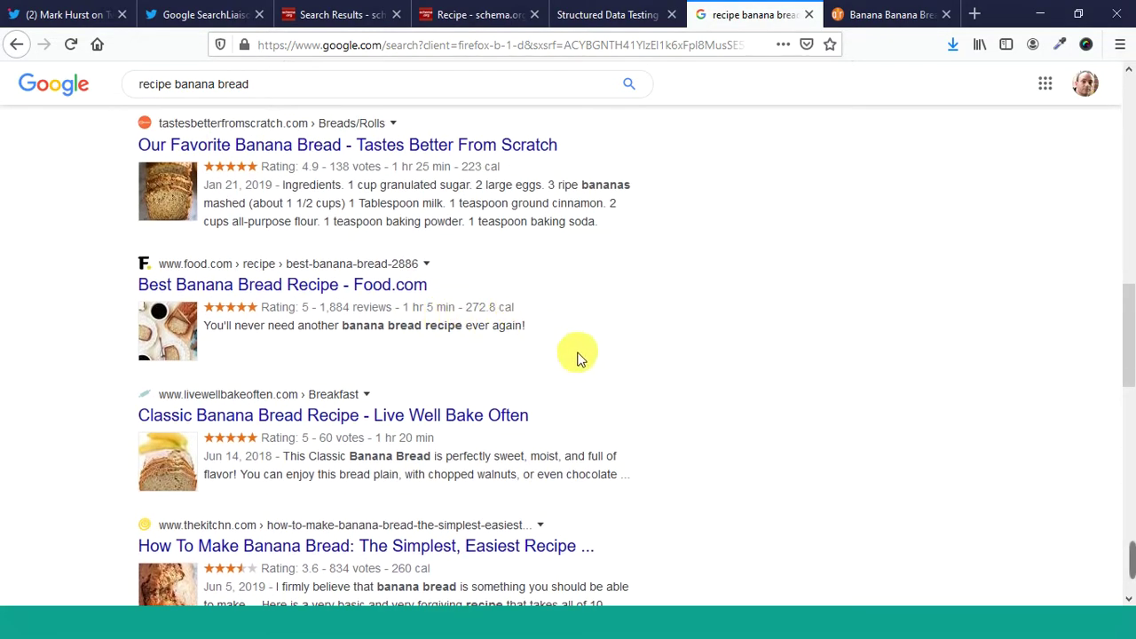
{"action": "scroll", "coordinate": [599, 372], "scroll_direction": "up", "scroll_amount": 1}
{"action": "scroll", "coordinate": [613, 382], "scroll_direction": "up", "scroll_amount": 12}
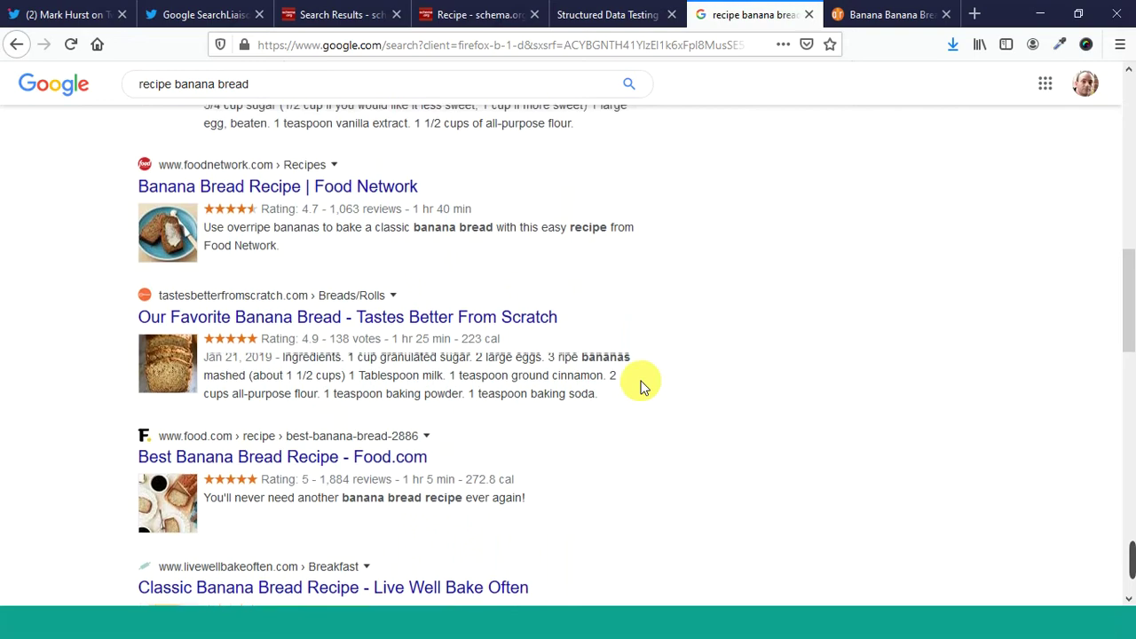
{"action": "scroll", "coordinate": [642, 382], "scroll_direction": "up", "scroll_amount": 10}
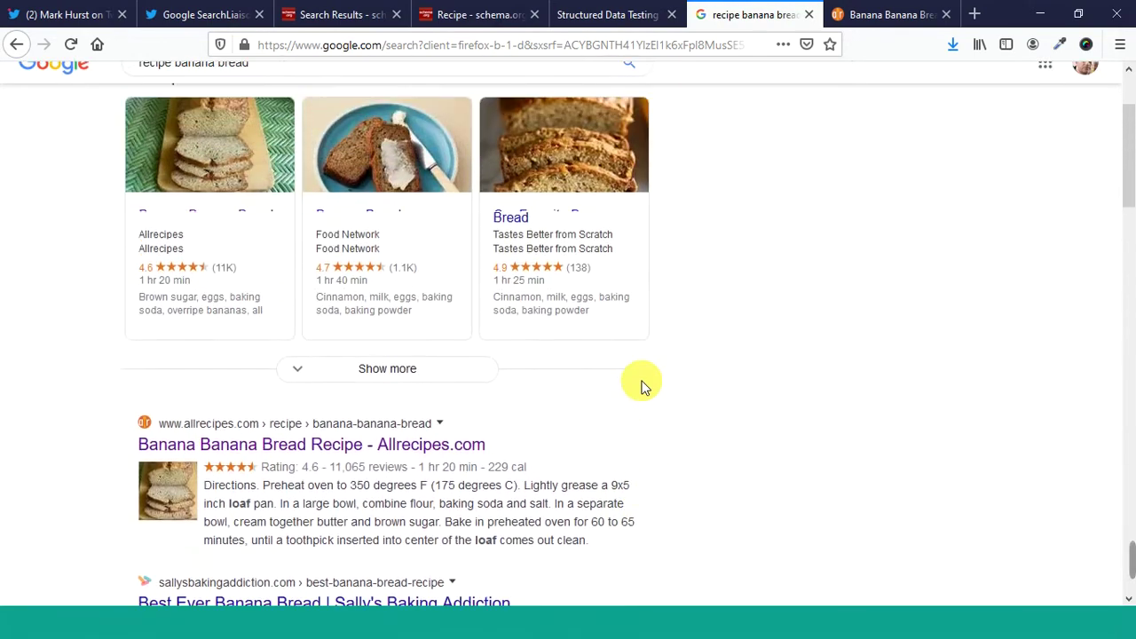
Reread the tweet accusing Google of censoring blogs and compare it with Google SearchLiaison's statement on calorie information
{"action": "left_click", "coordinate": [34, 15]}
{"action": "scroll", "coordinate": [566, 416], "scroll_direction": "up", "scroll_amount": 2}
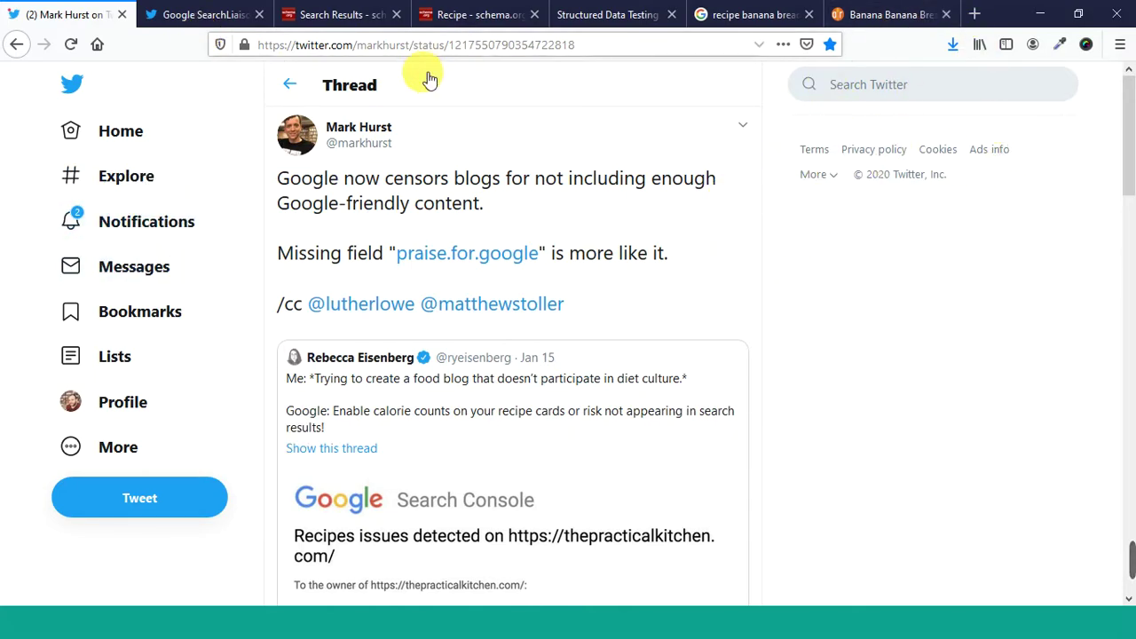
{"action": "left_click", "coordinate": [216, 15]}
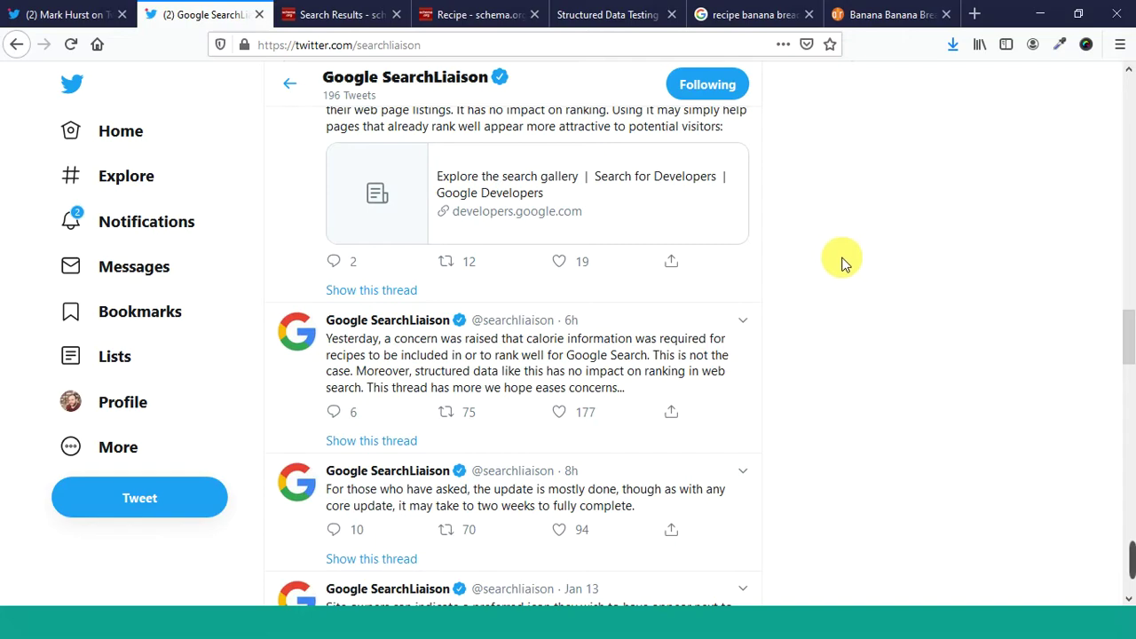
Examine the recipe carousel and the Allrecipes snippet in the banana bread search results
{"action": "left_click", "coordinate": [769, 18]}
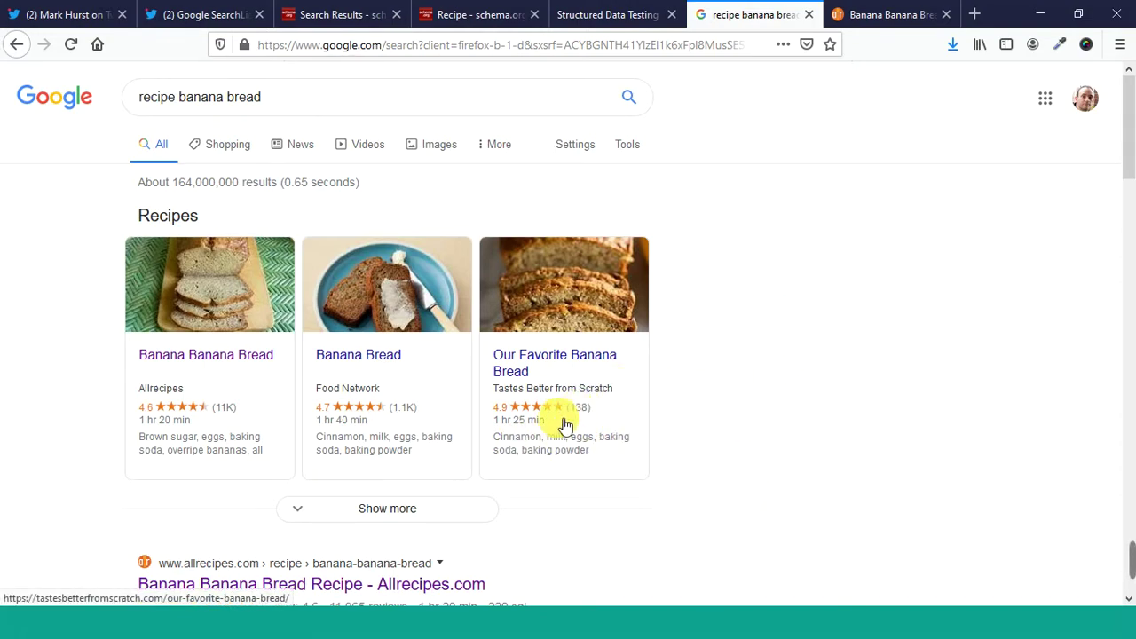
{"action": "scroll", "coordinate": [817, 448], "scroll_direction": "down", "scroll_amount": 2}
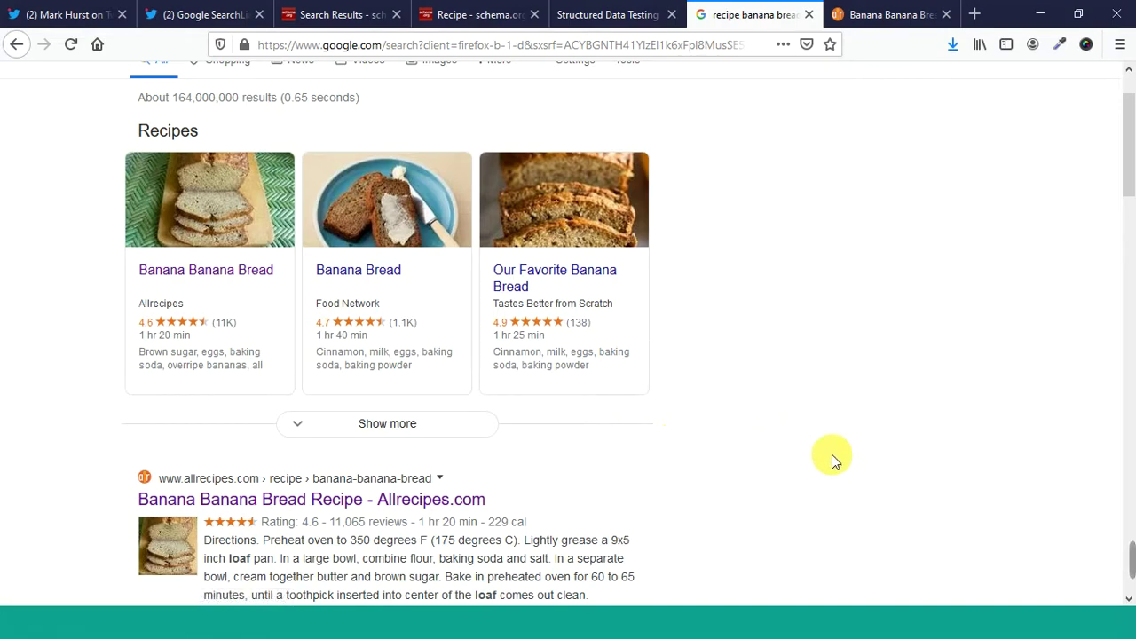
{"action": "scroll", "coordinate": [950, 368], "scroll_direction": "down", "scroll_amount": 2}
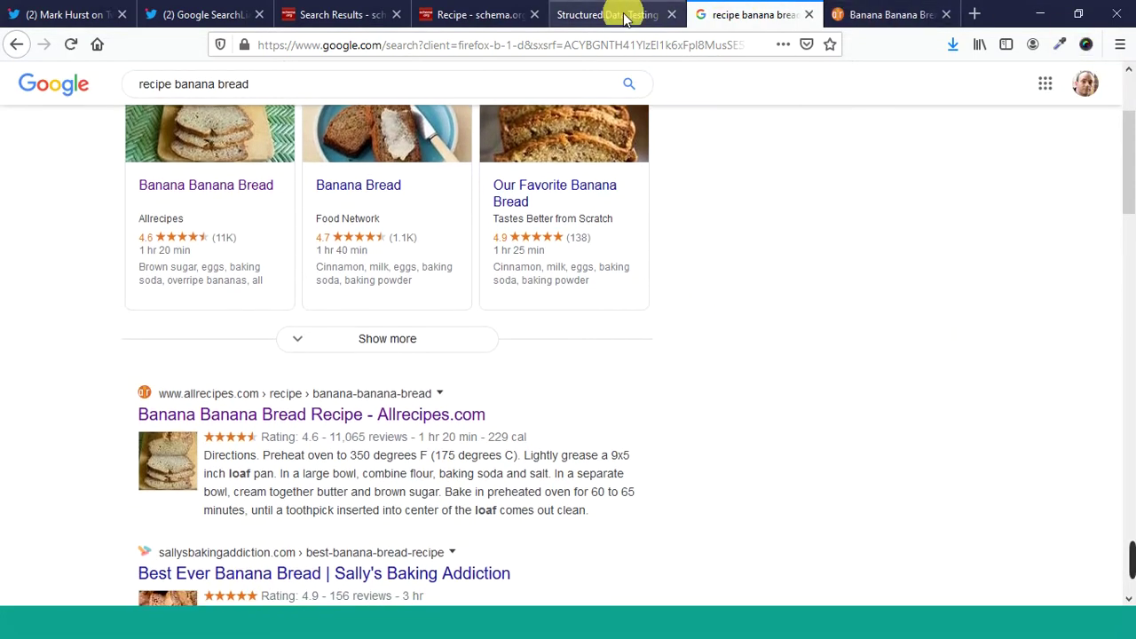
Re-examine the tested recipe's recommended-field warnings, review entries, ingredients and time properties in the Structured Data Testing Tool
{"action": "left_click", "coordinate": [625, 18]}
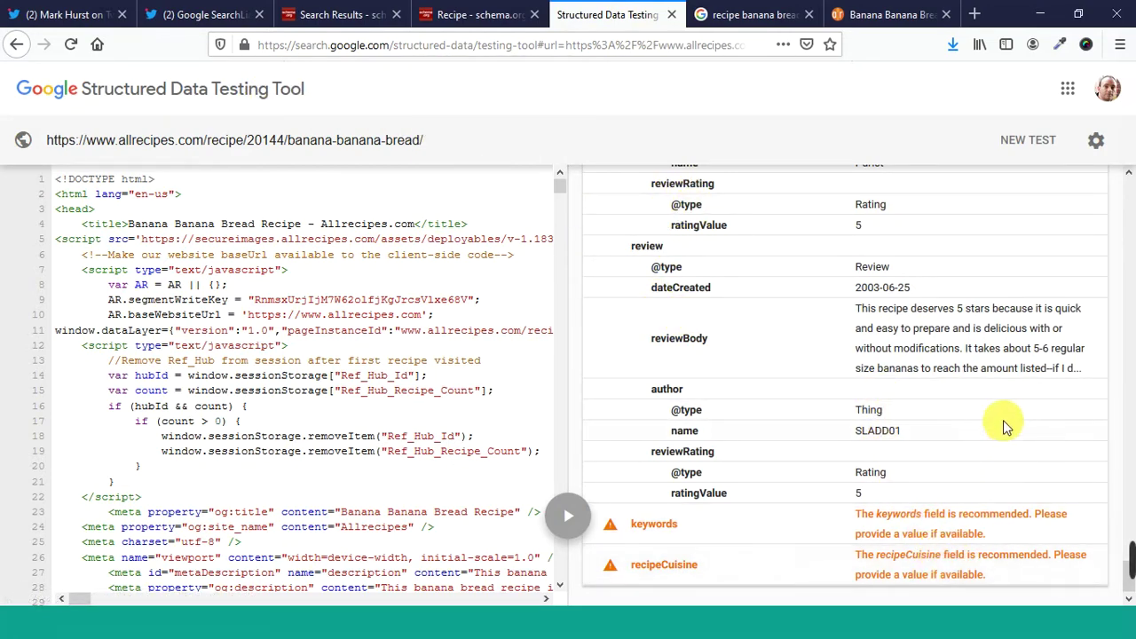
{"action": "scroll", "coordinate": [1003, 426], "scroll_direction": "up", "scroll_amount": 6}
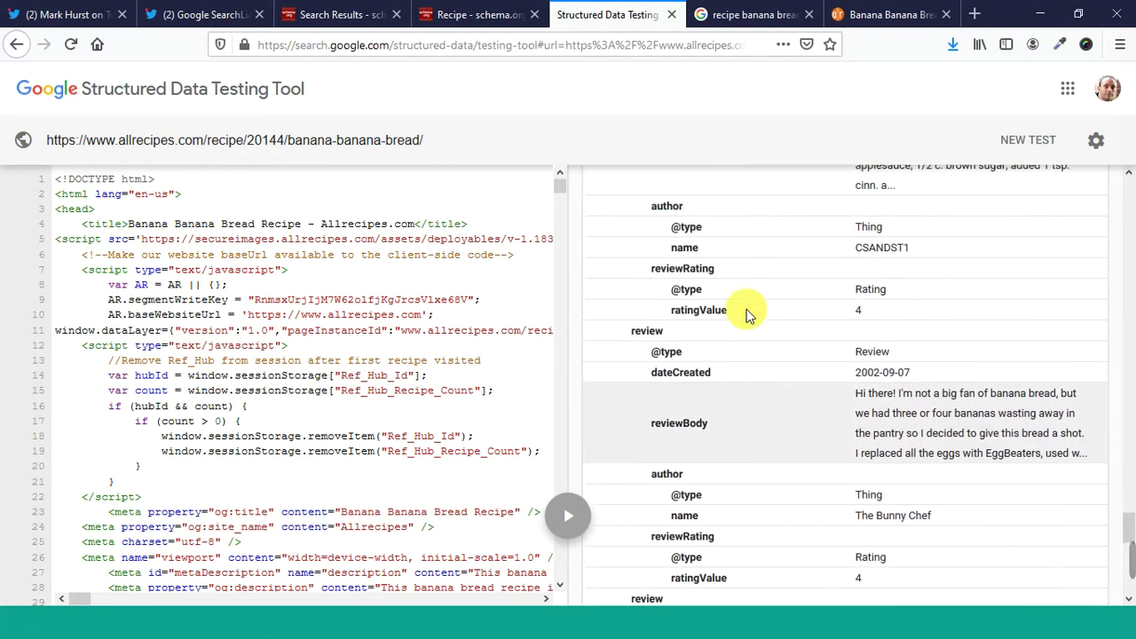
{"action": "scroll", "coordinate": [807, 382], "scroll_direction": "down", "scroll_amount": 6}
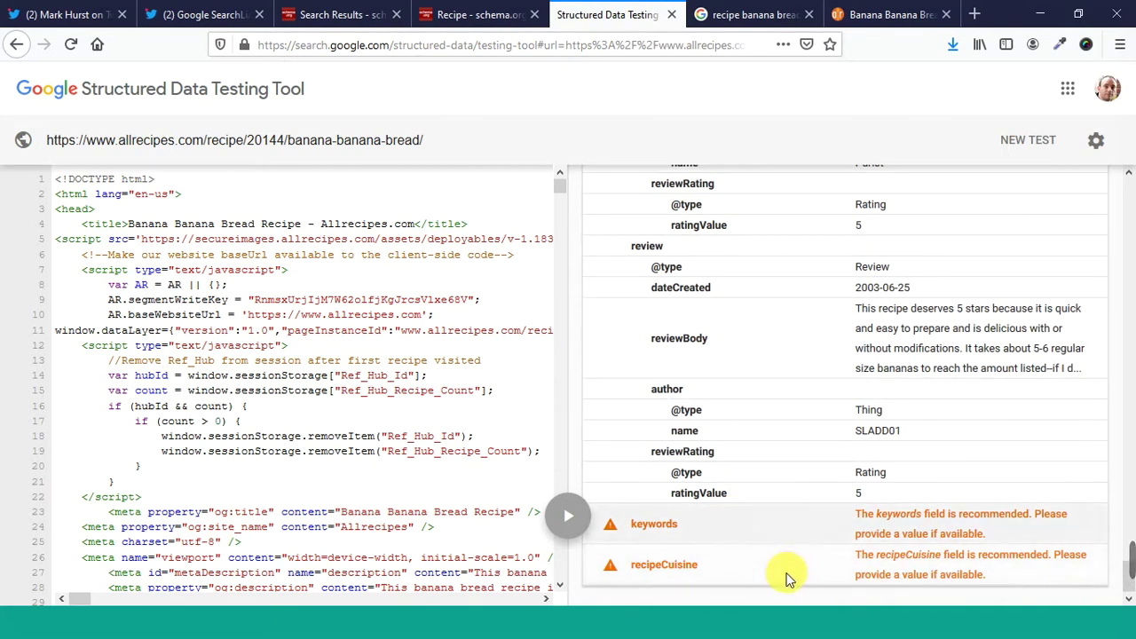
{"action": "scroll", "coordinate": [903, 379], "scroll_direction": "up", "scroll_amount": 15}
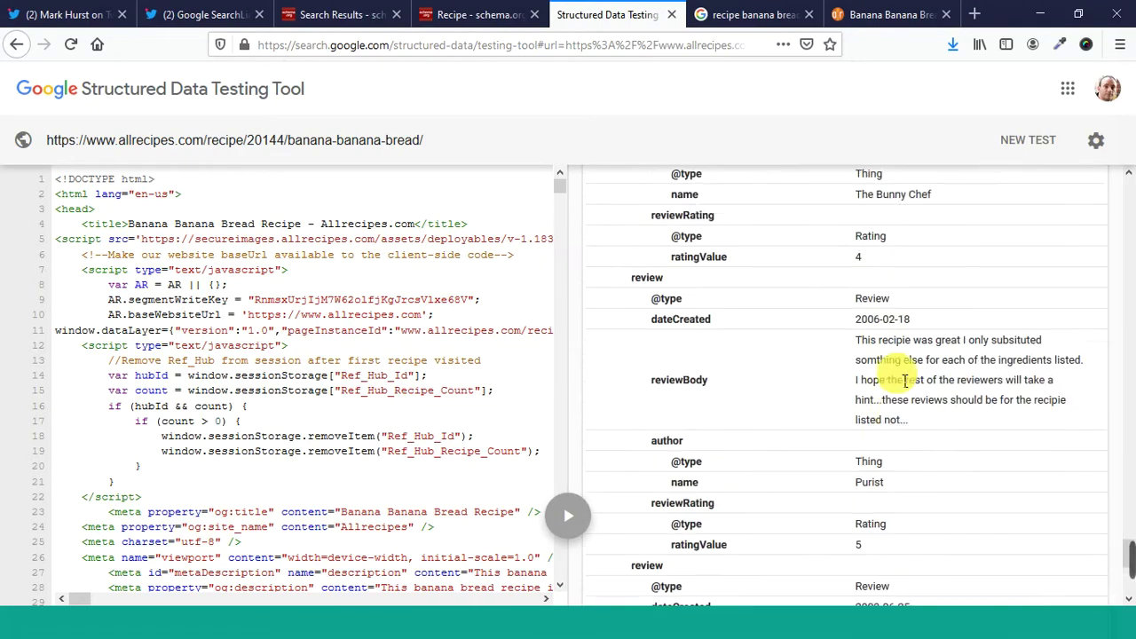
{"action": "scroll", "coordinate": [899, 380], "scroll_direction": "up", "scroll_amount": 15}
{"action": "scroll", "coordinate": [901, 382], "scroll_direction": "up", "scroll_amount": 5}
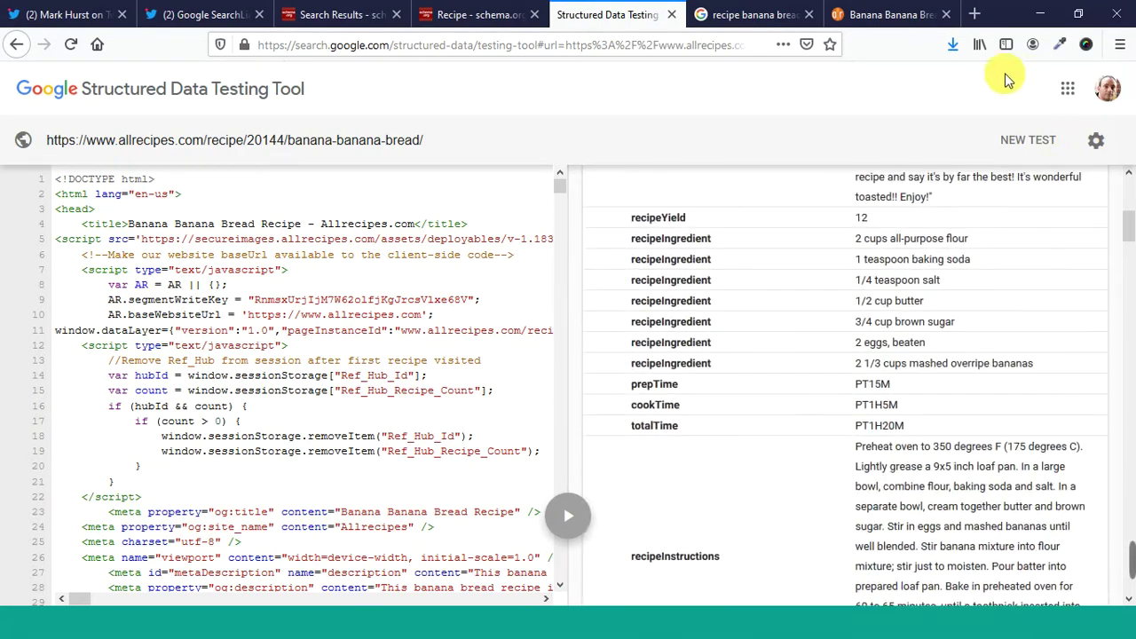
Dismiss the save-recipe popup on the Allrecipes page and look through its directions, reviews and footer
{"action": "left_click", "coordinate": [884, 16]}
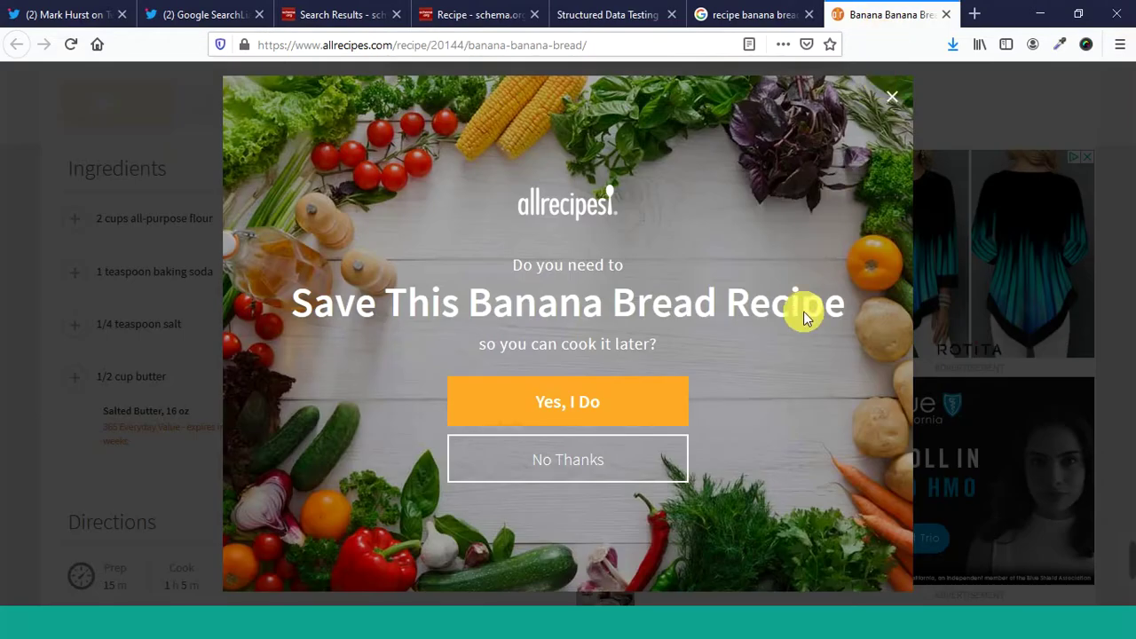
{"action": "left_click", "coordinate": [897, 103]}
{"action": "scroll", "coordinate": [444, 368], "scroll_direction": "down", "scroll_amount": 5}
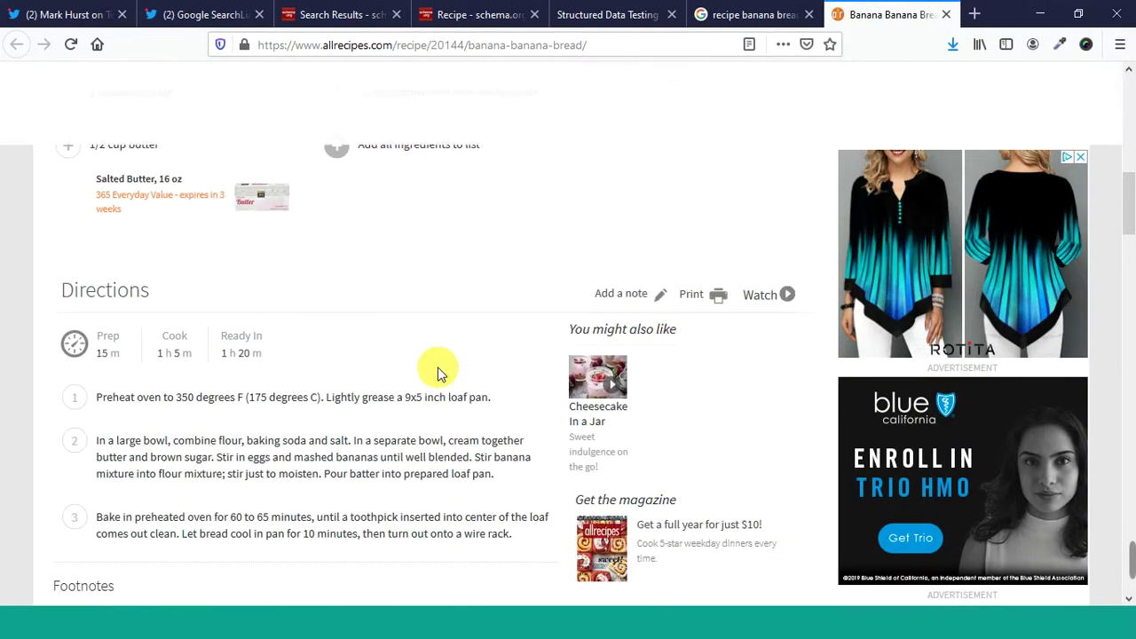
{"action": "scroll", "coordinate": [438, 373], "scroll_direction": "down", "scroll_amount": 10}
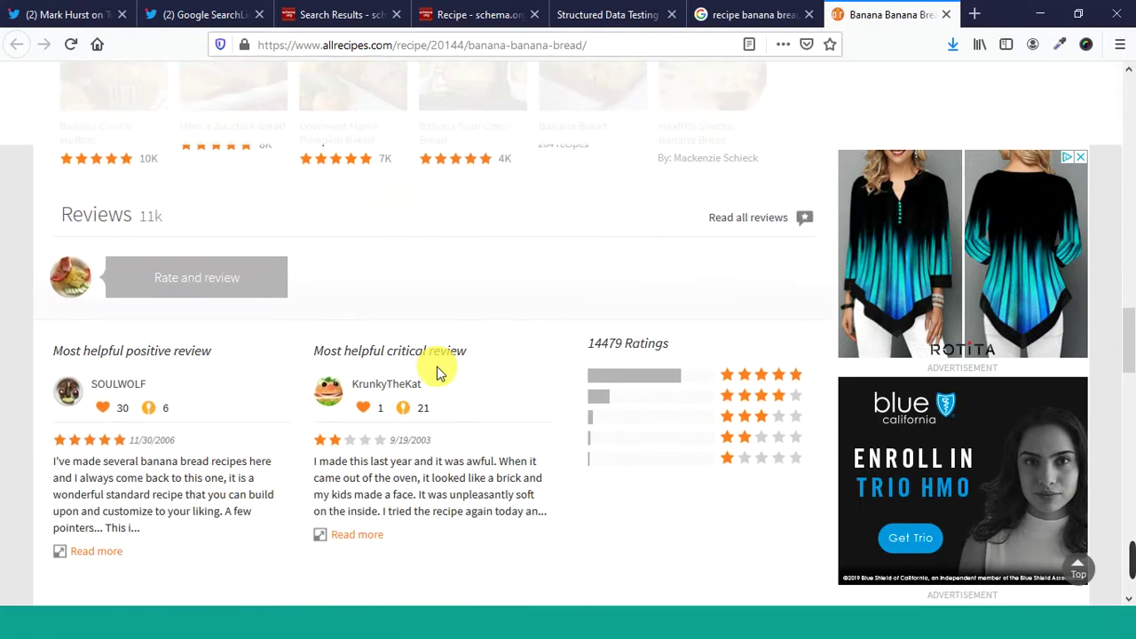
{"action": "scroll", "coordinate": [438, 373], "scroll_direction": "down", "scroll_amount": 5}
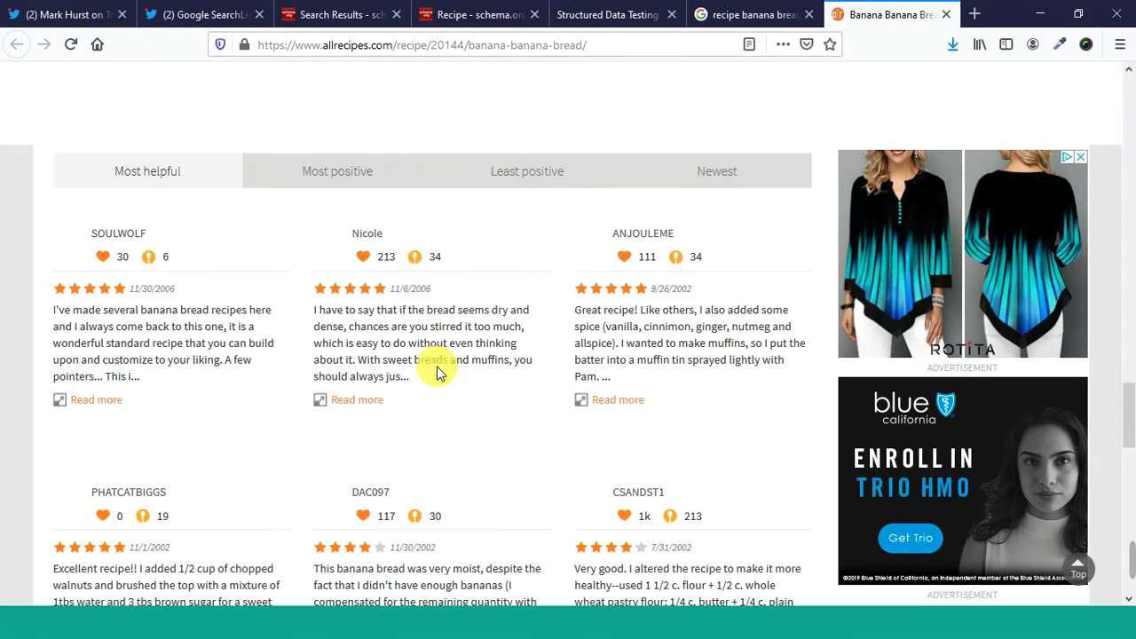
{"action": "scroll", "coordinate": [436, 371], "scroll_direction": "down", "scroll_amount": 12}
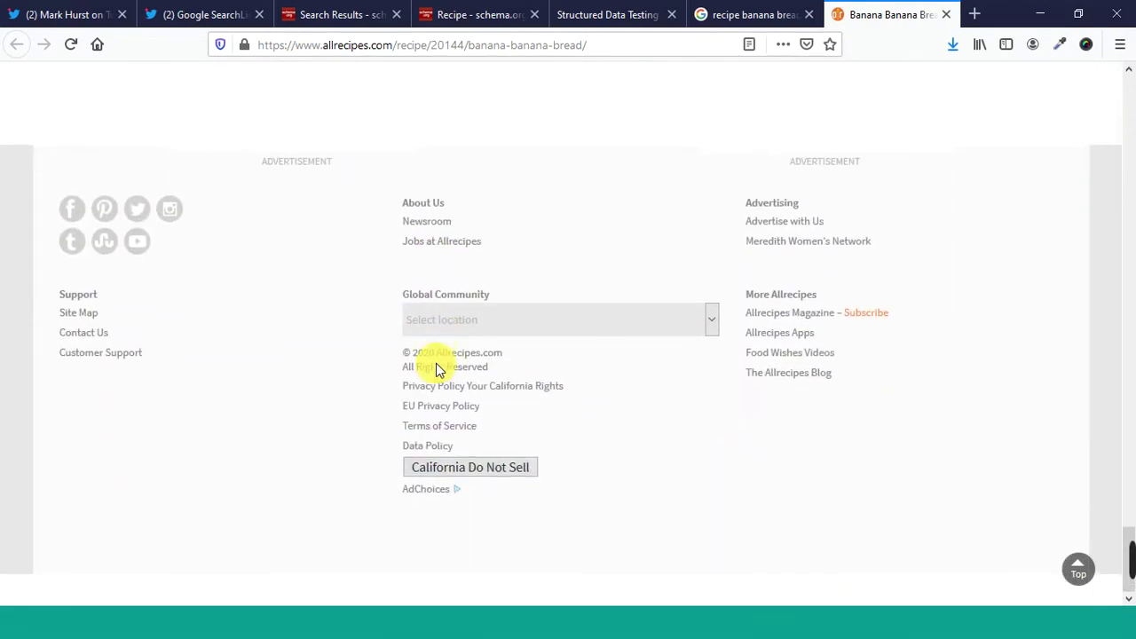
{"action": "scroll", "coordinate": [572, 391], "scroll_direction": "up", "scroll_amount": 15}
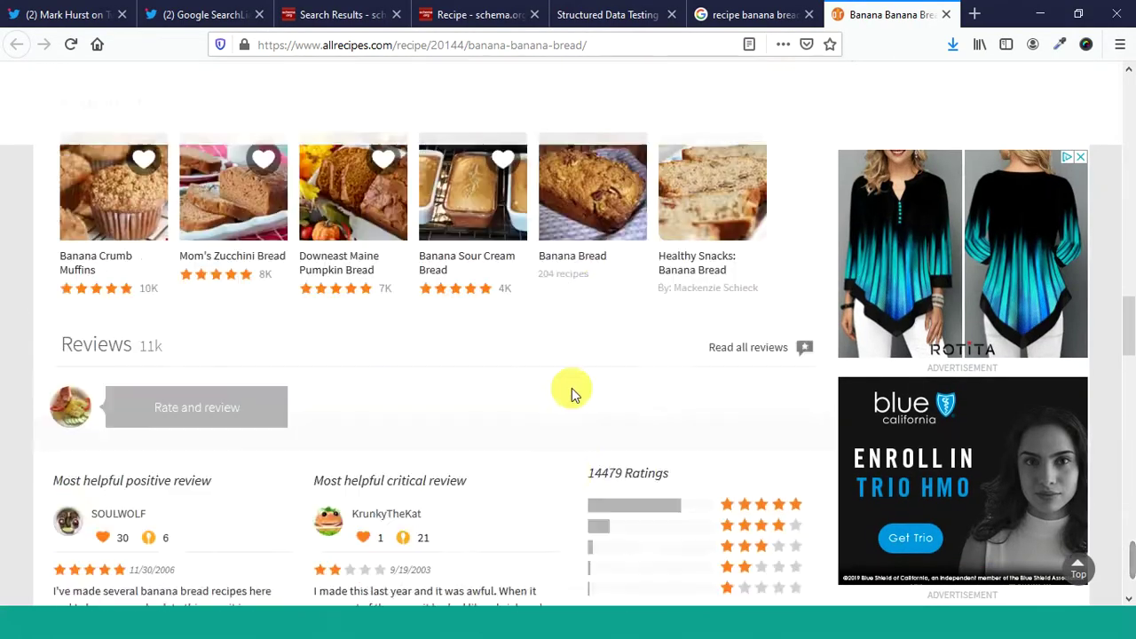
Review the Allrecipes banana bread page's heading and recipe summary against SearchLiaison's tweet on optional structured data
{"action": "scroll", "coordinate": [572, 388], "scroll_direction": "up", "scroll_amount": 20}
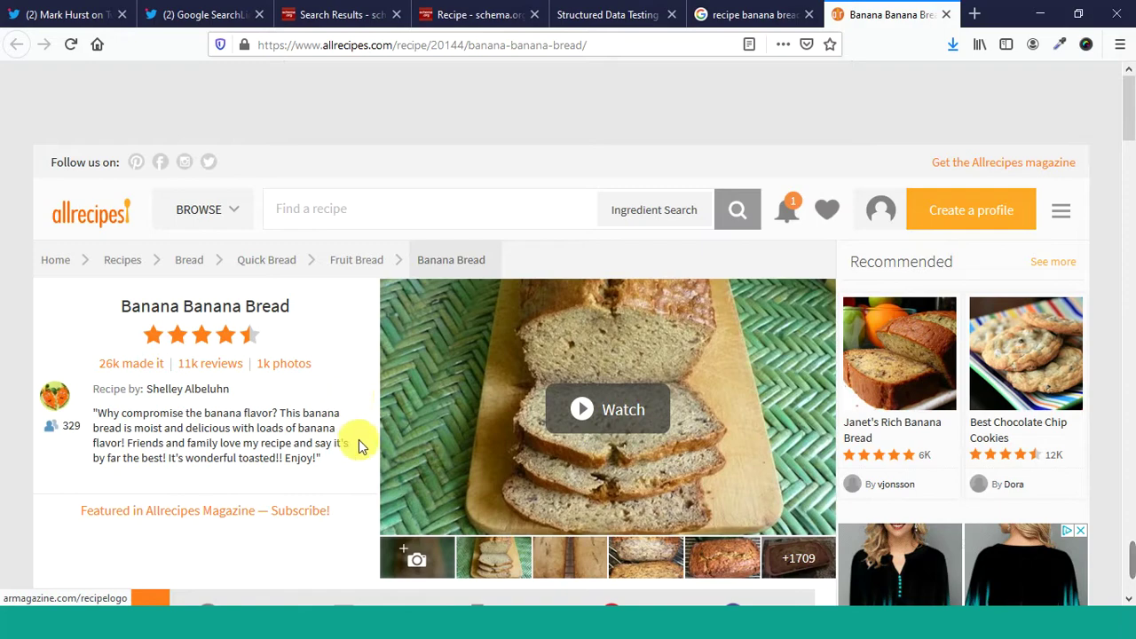
{"action": "scroll", "coordinate": [359, 441], "scroll_direction": "down", "scroll_amount": 3}
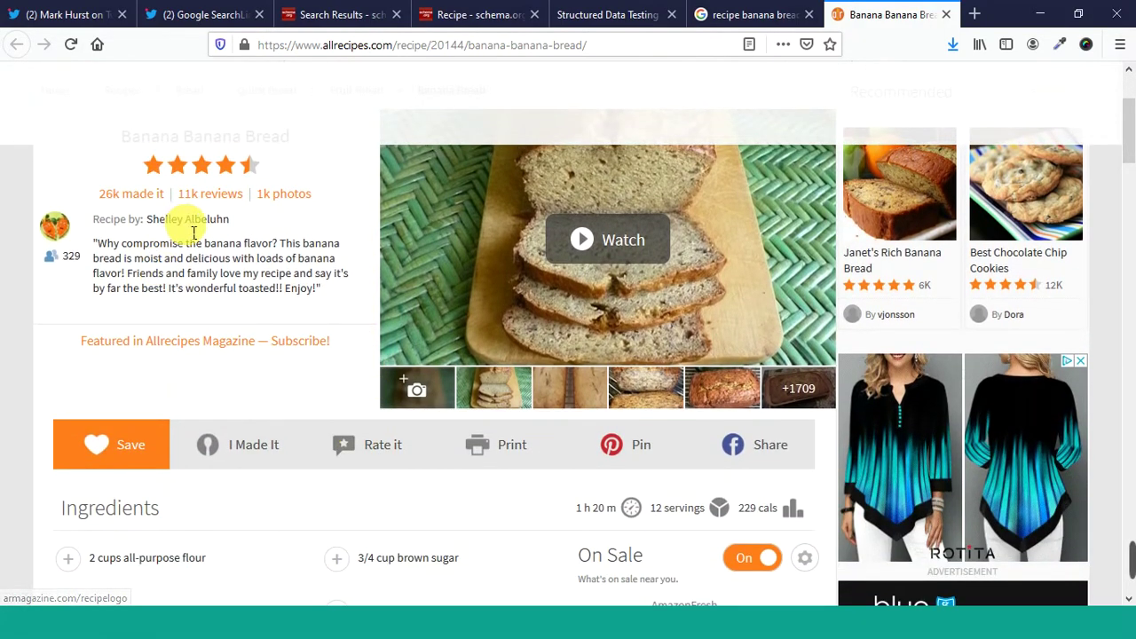
{"action": "left_click", "coordinate": [172, 14]}
{"action": "scroll", "coordinate": [1003, 451], "scroll_direction": "up", "scroll_amount": 3}
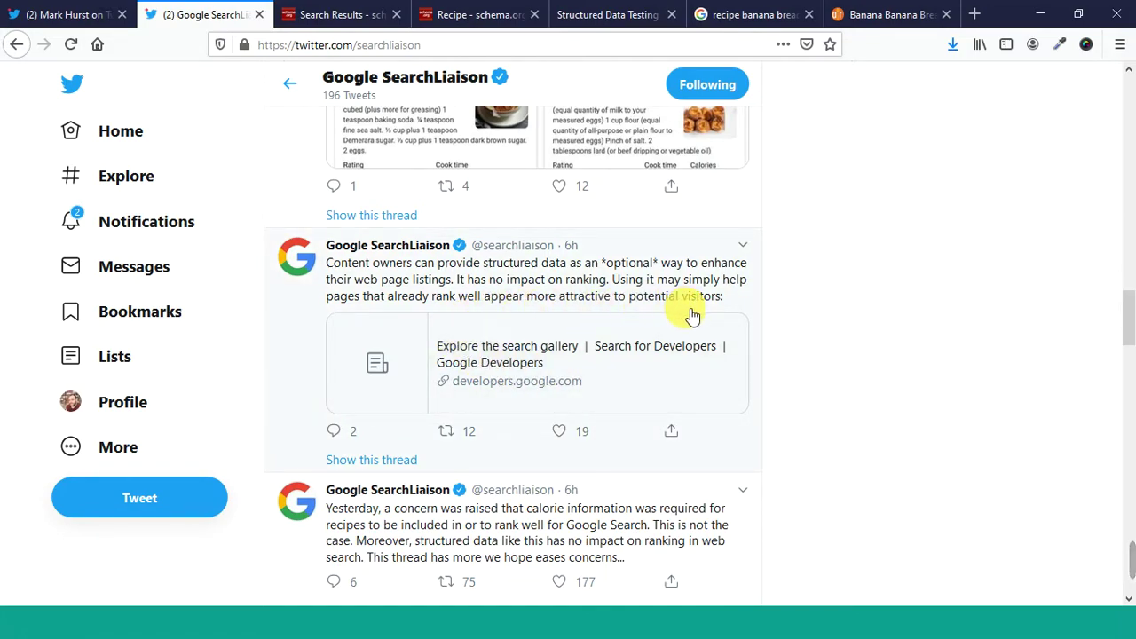
Expand the recipe carousel in the banana bread search results and examine the ratings, times and ingredients on its cards
{"action": "left_click", "coordinate": [754, 17]}
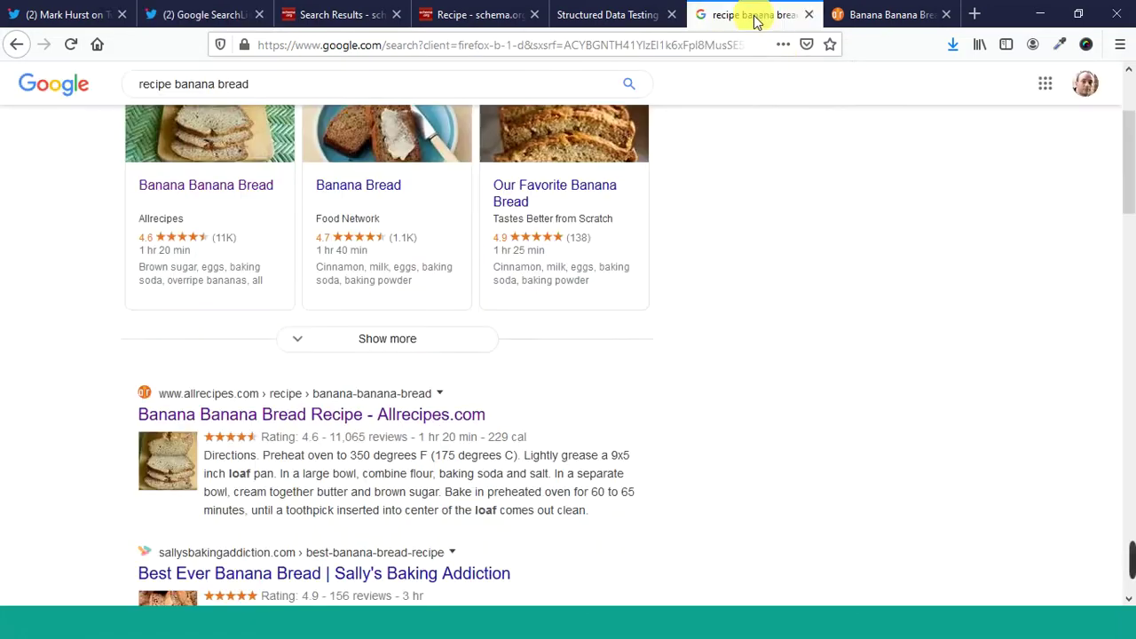
{"action": "scroll", "coordinate": [710, 355], "scroll_direction": "up", "scroll_amount": 2}
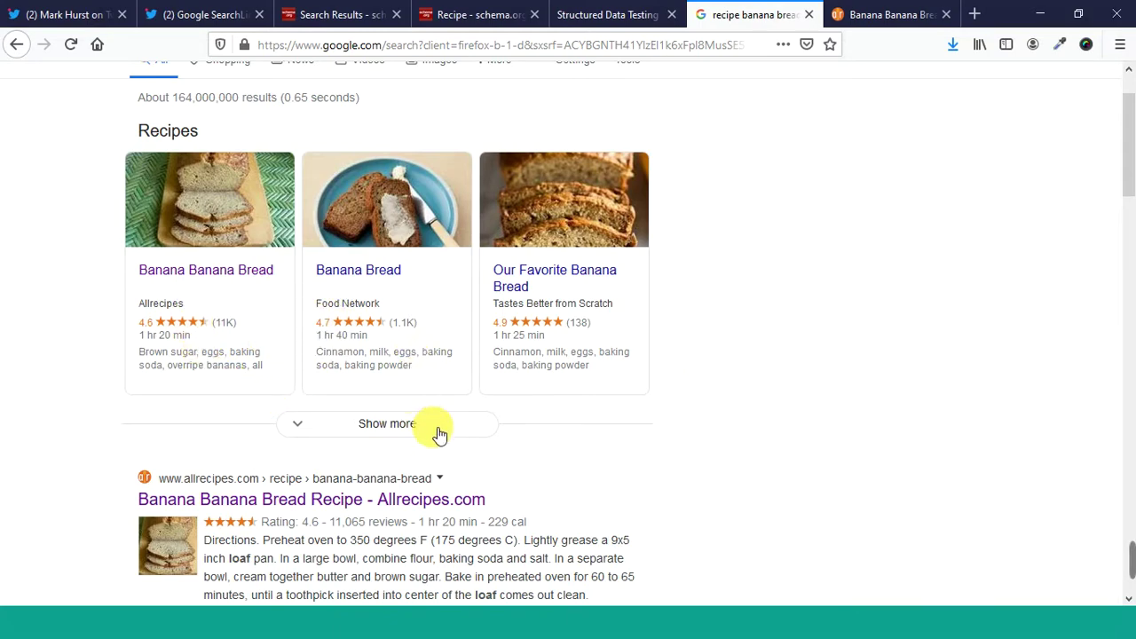
{"action": "left_click", "coordinate": [297, 427]}
{"action": "scroll", "coordinate": [800, 386], "scroll_direction": "down", "scroll_amount": 3}
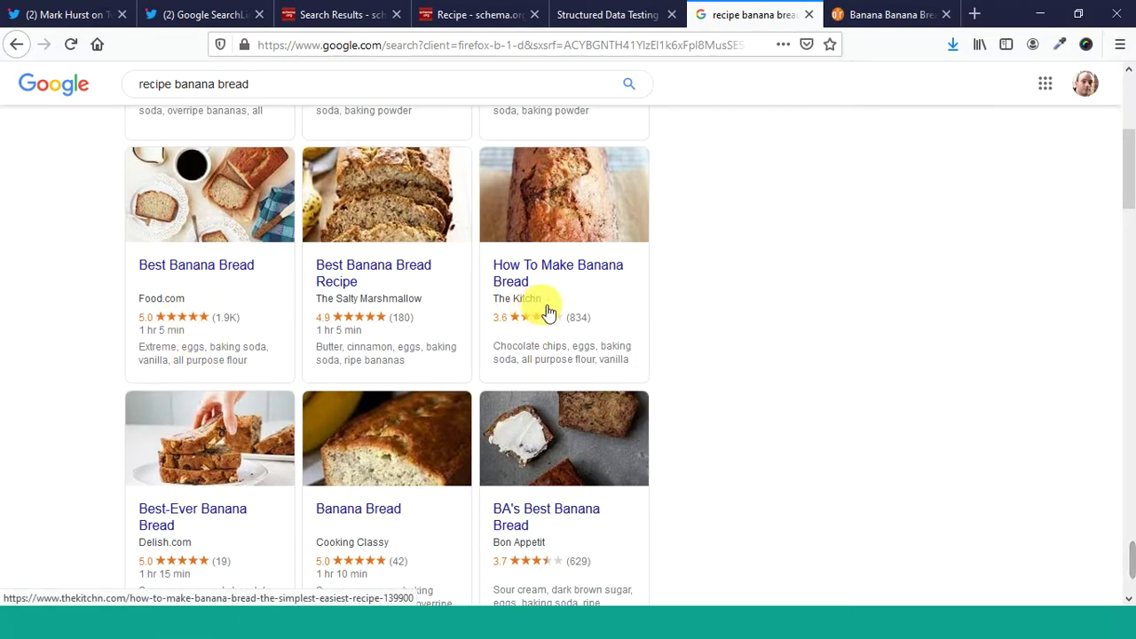
{"action": "scroll", "coordinate": [781, 382], "scroll_direction": "down", "scroll_amount": 2}
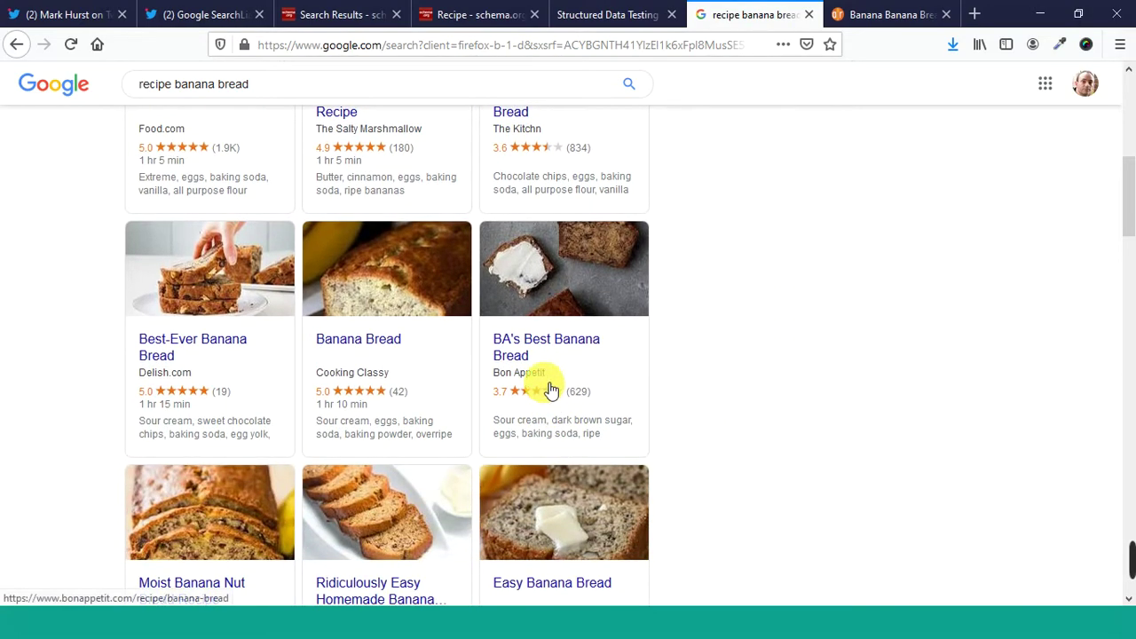
{"action": "scroll", "coordinate": [873, 386], "scroll_direction": "down", "scroll_amount": 1}
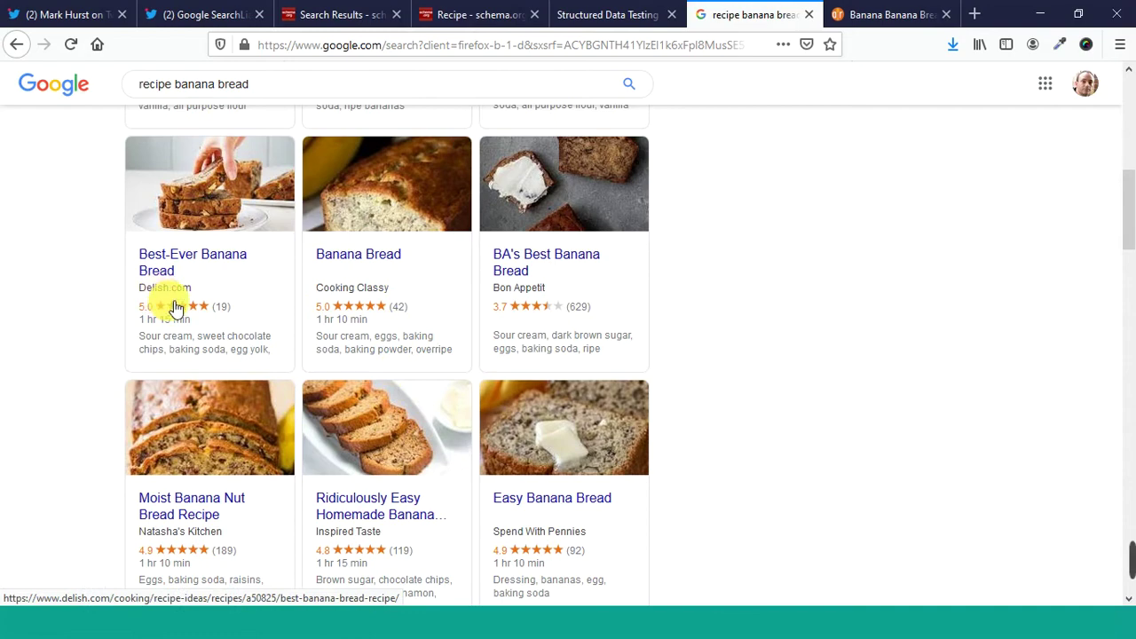
{"action": "scroll", "coordinate": [133, 368], "scroll_direction": "down", "scroll_amount": 2}
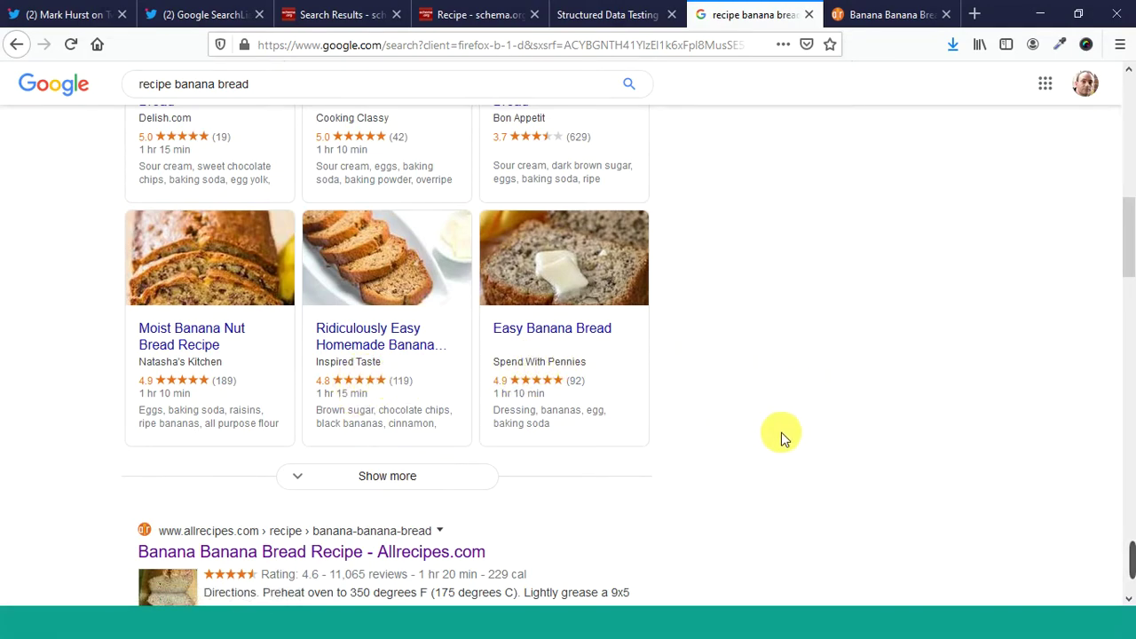
{"action": "scroll", "coordinate": [781, 432], "scroll_direction": "up", "scroll_amount": 2}
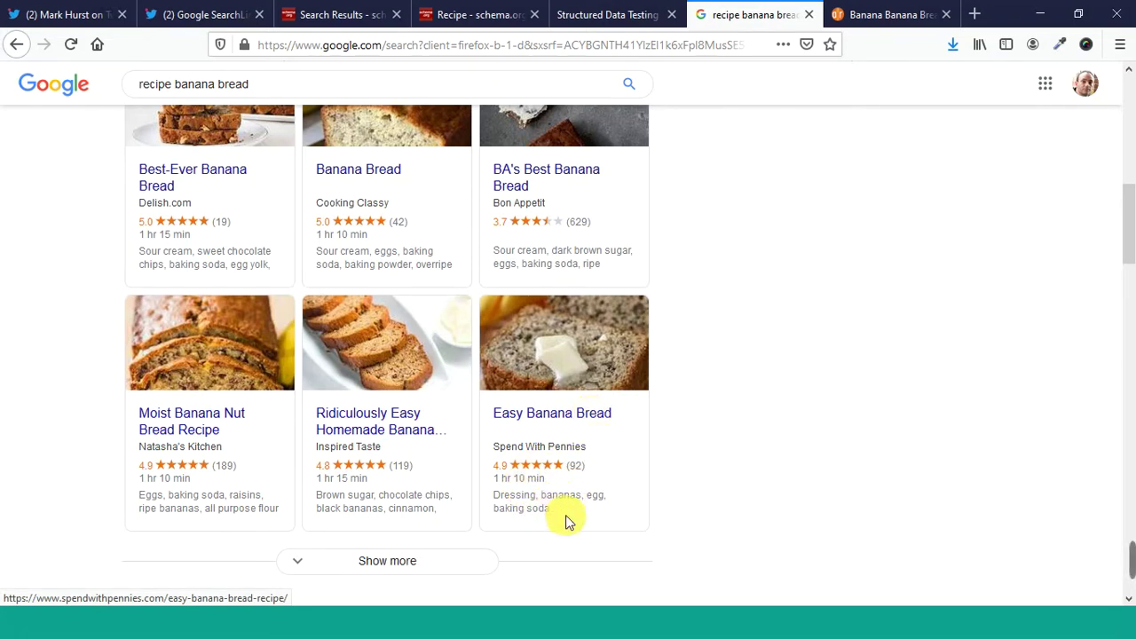
{"action": "scroll", "coordinate": [872, 537], "scroll_direction": "up", "scroll_amount": 8}
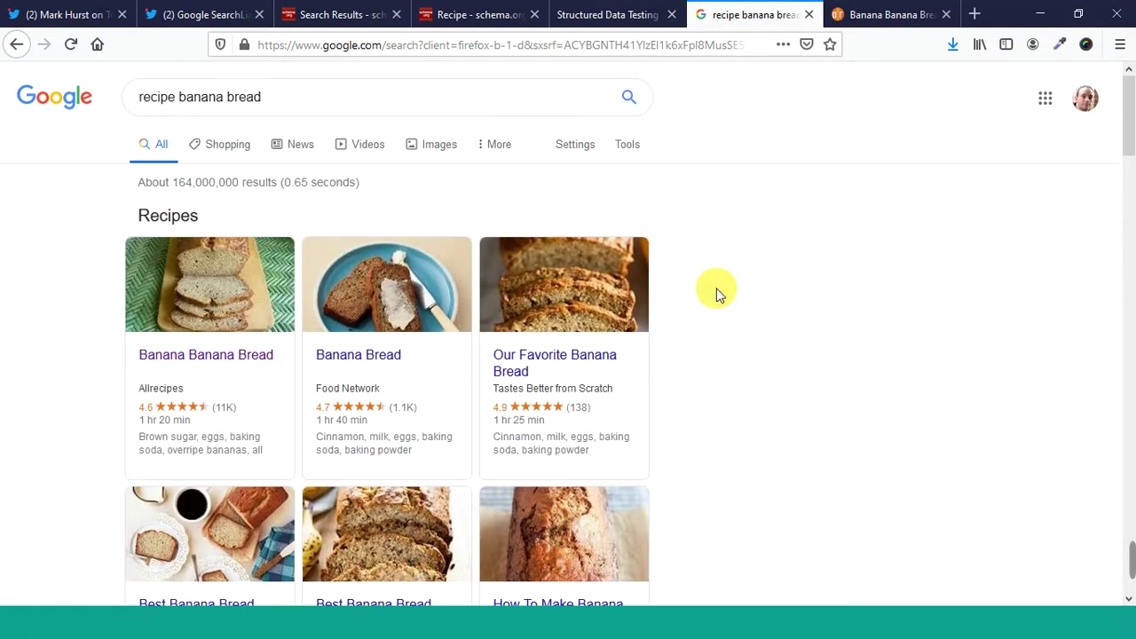
View SearchLiaison's enlarged image of example recipe listings, close it, and read the tweet about recipe carousel requirements
{"action": "left_click", "coordinate": [175, 14]}
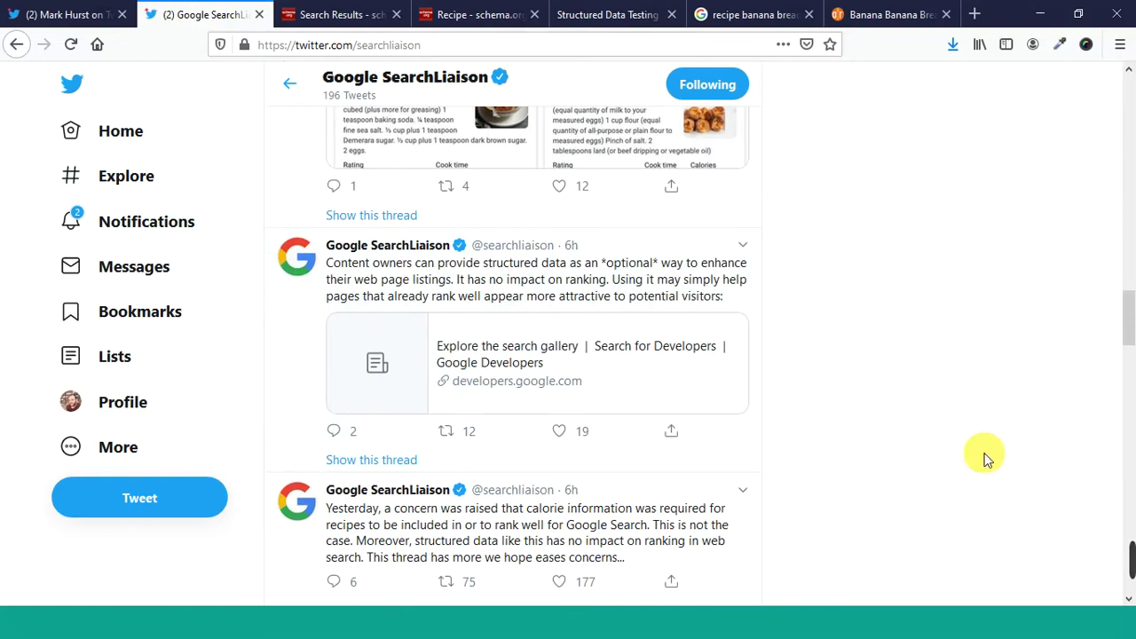
{"action": "scroll", "coordinate": [983, 458], "scroll_direction": "up", "scroll_amount": 3}
{"action": "scroll", "coordinate": [983, 458], "scroll_direction": "up", "scroll_amount": 2}
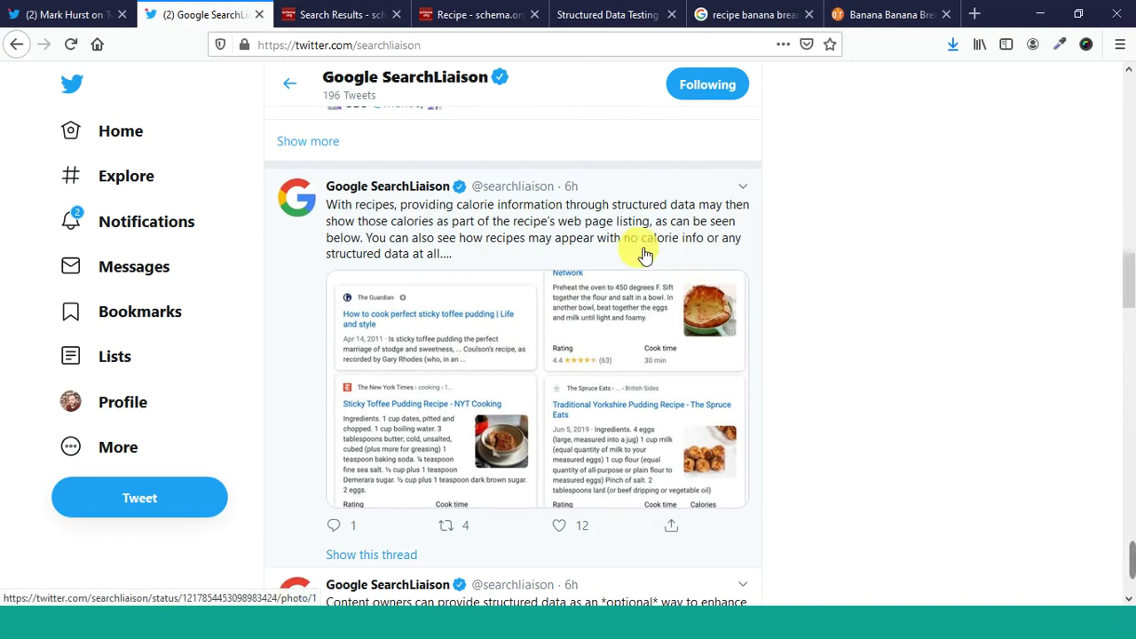
{"action": "left_click", "coordinate": [478, 334]}
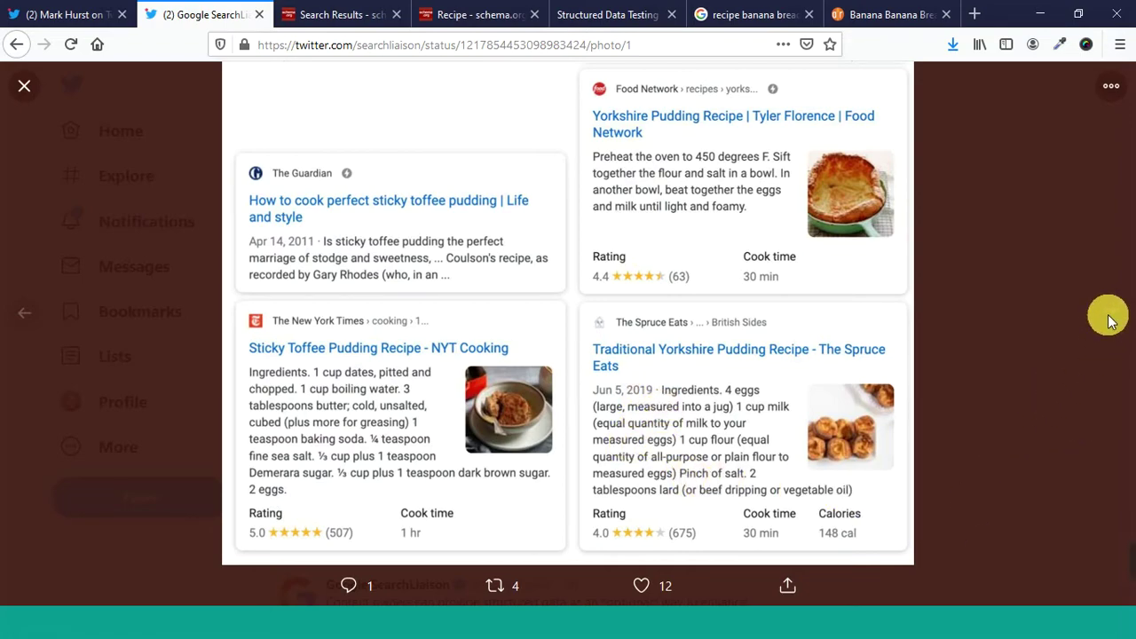
{"action": "left_click", "coordinate": [1066, 233]}
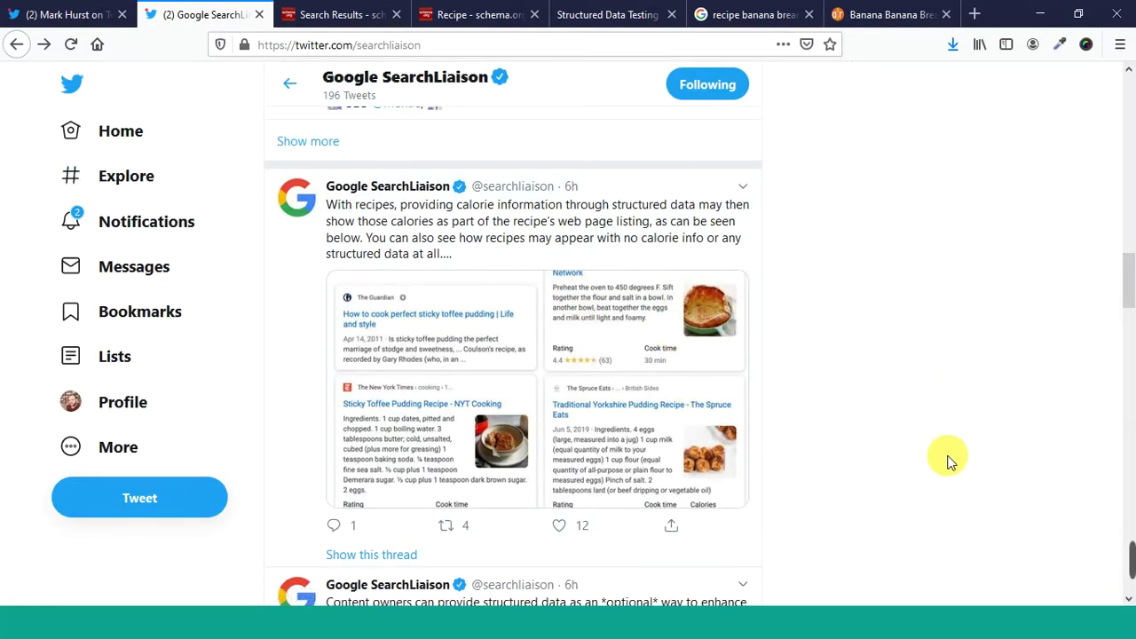
{"action": "scroll", "coordinate": [946, 457], "scroll_direction": "up", "scroll_amount": 2}
{"action": "scroll", "coordinate": [948, 458], "scroll_direction": "up", "scroll_amount": 5}
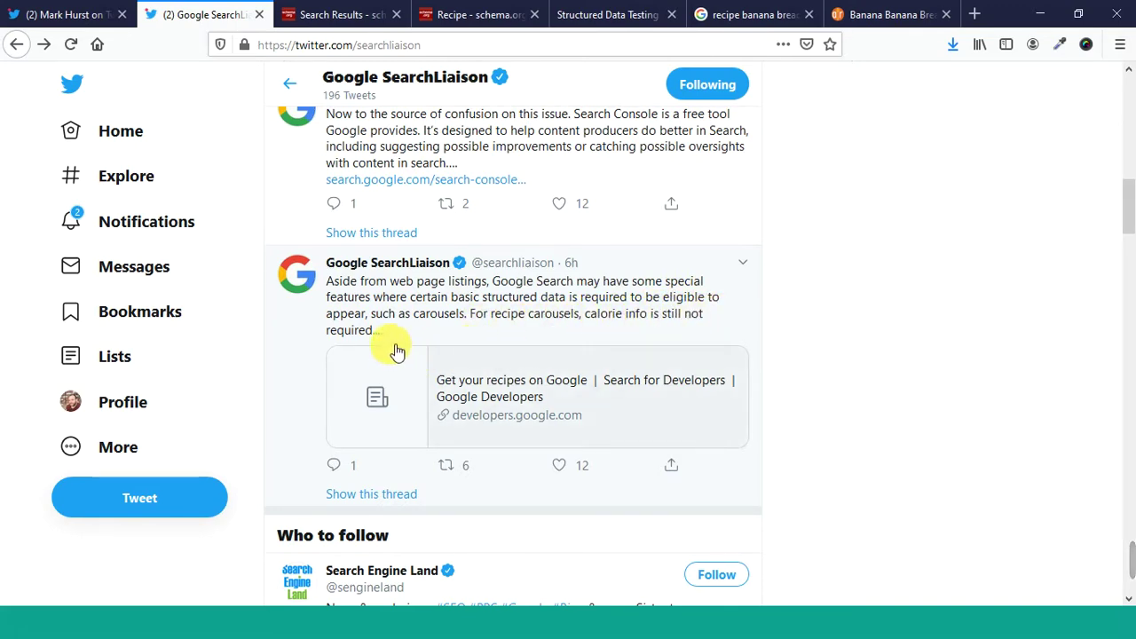
Compare the banana bread carousel cards with the regular result snippets below, checking which ones list calories
{"action": "left_click", "coordinate": [750, 16]}
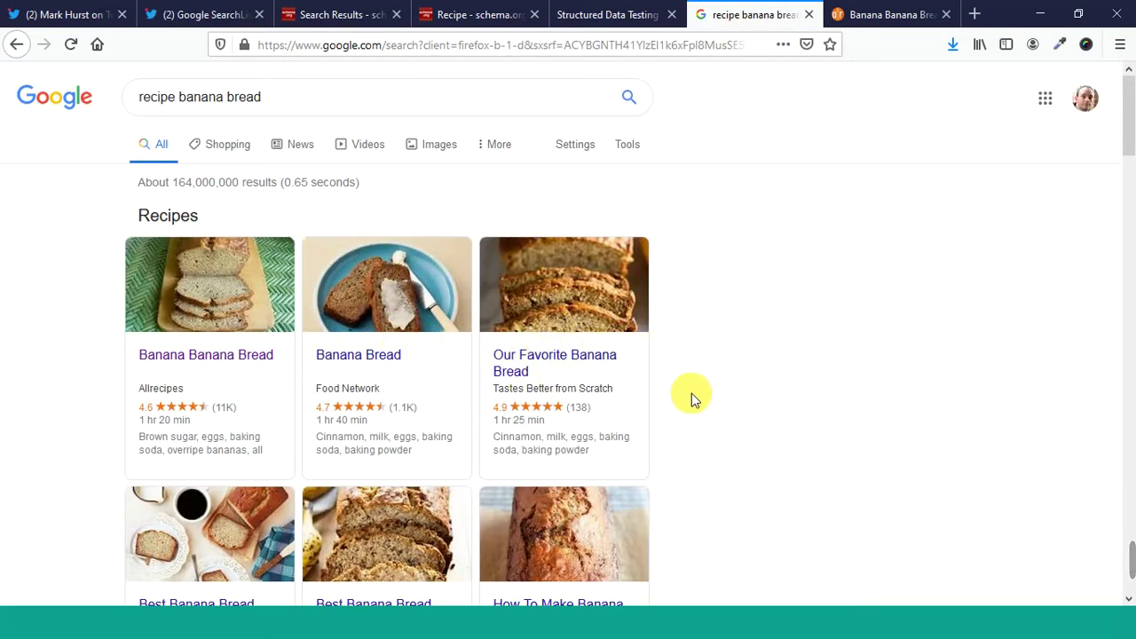
{"action": "scroll", "coordinate": [882, 363], "scroll_direction": "down", "scroll_amount": 3}
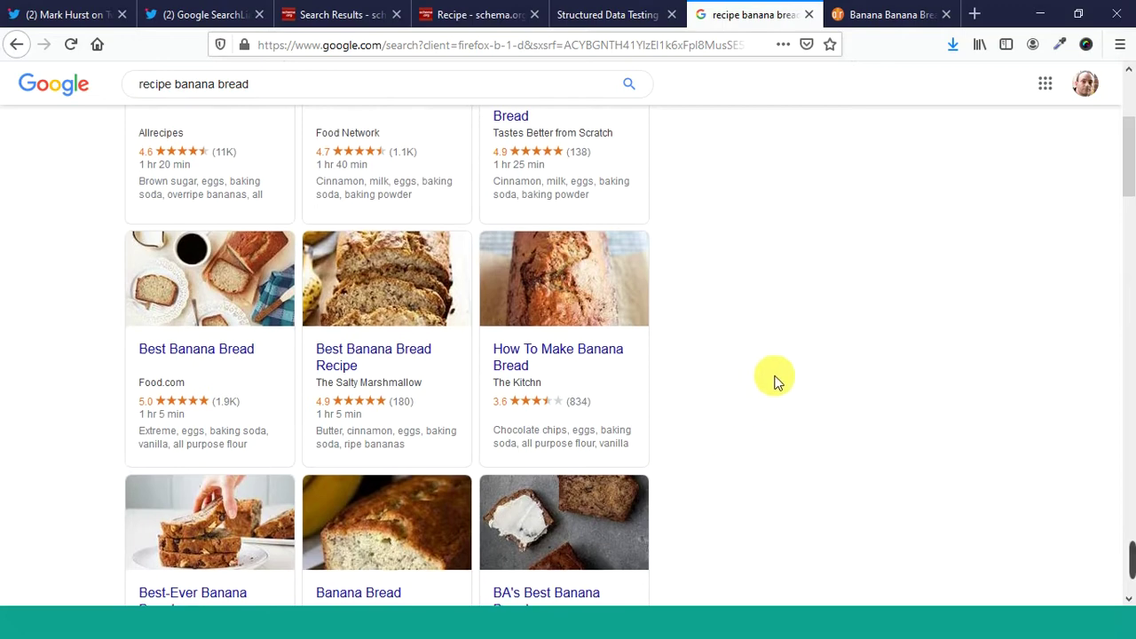
{"action": "scroll", "coordinate": [327, 269], "scroll_direction": "down", "scroll_amount": 3}
{"action": "scroll", "coordinate": [825, 314], "scroll_direction": "down", "scroll_amount": 3}
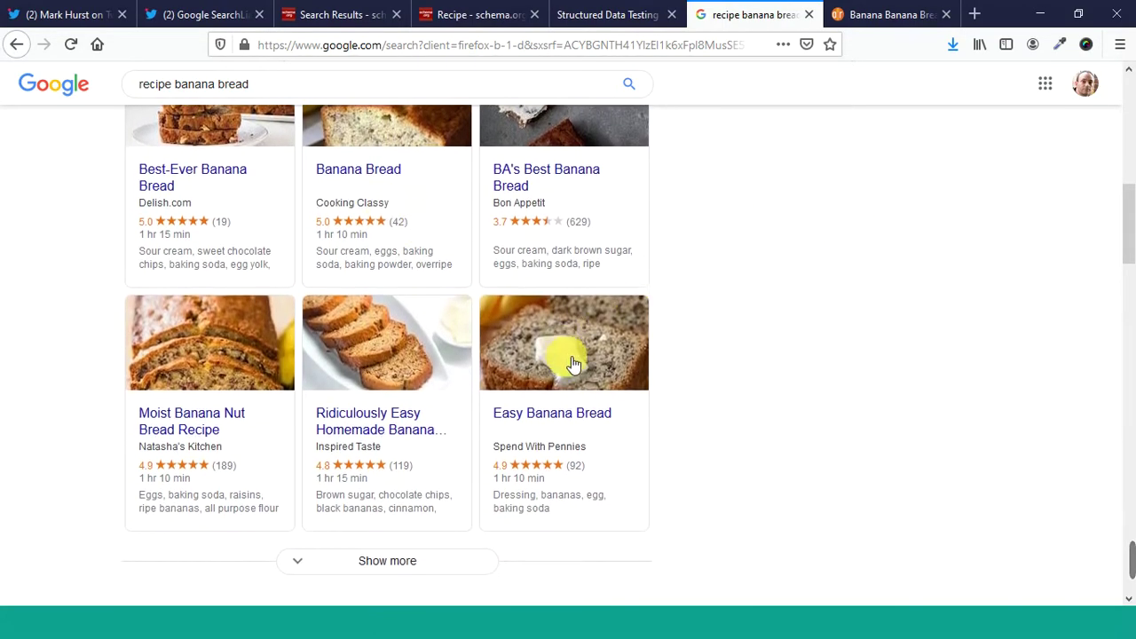
{"action": "scroll", "coordinate": [497, 443], "scroll_direction": "down", "scroll_amount": 2}
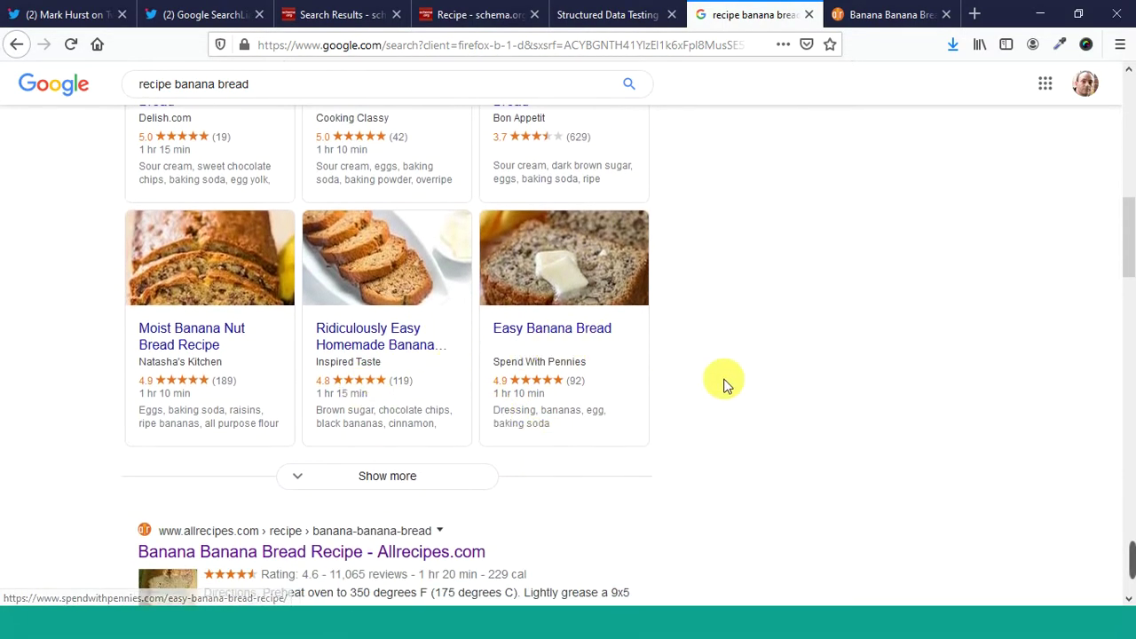
{"action": "scroll", "coordinate": [711, 364], "scroll_direction": "down", "scroll_amount": 4}
{"action": "scroll", "coordinate": [703, 340], "scroll_direction": "down", "scroll_amount": 4}
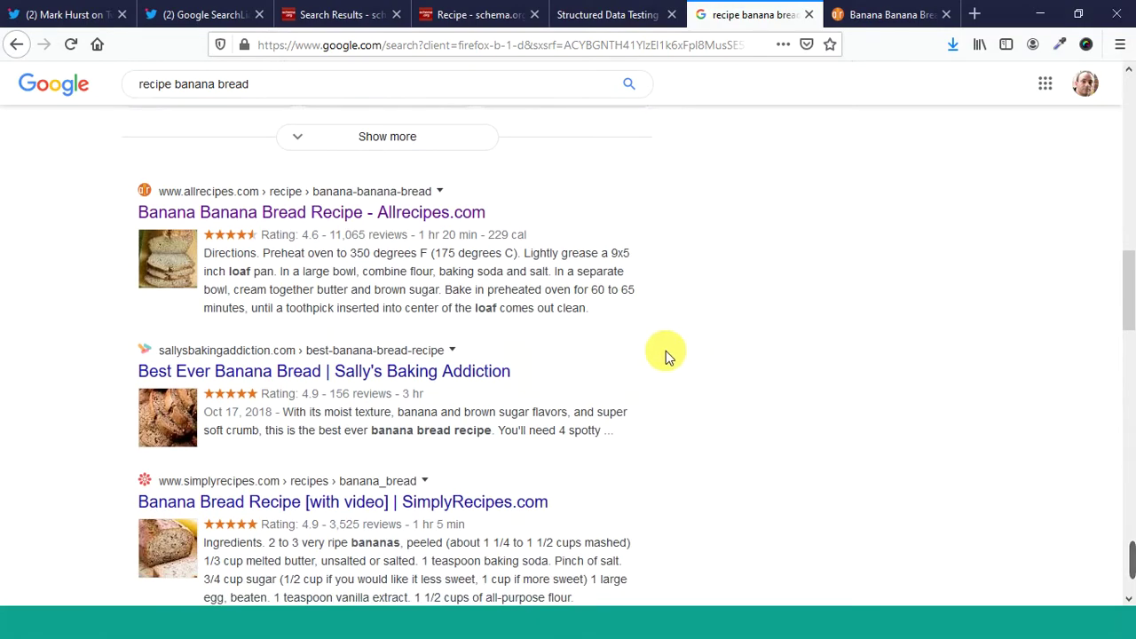
{"action": "scroll", "coordinate": [624, 329], "scroll_direction": "down", "scroll_amount": 2}
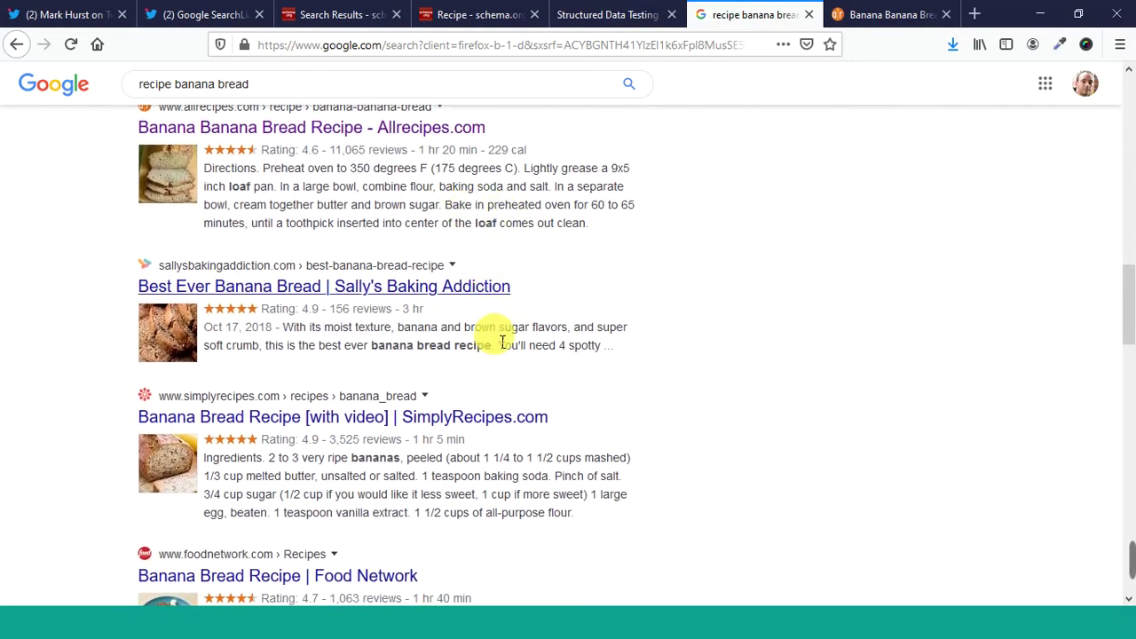
{"action": "scroll", "coordinate": [843, 195], "scroll_direction": "down", "scroll_amount": 10}
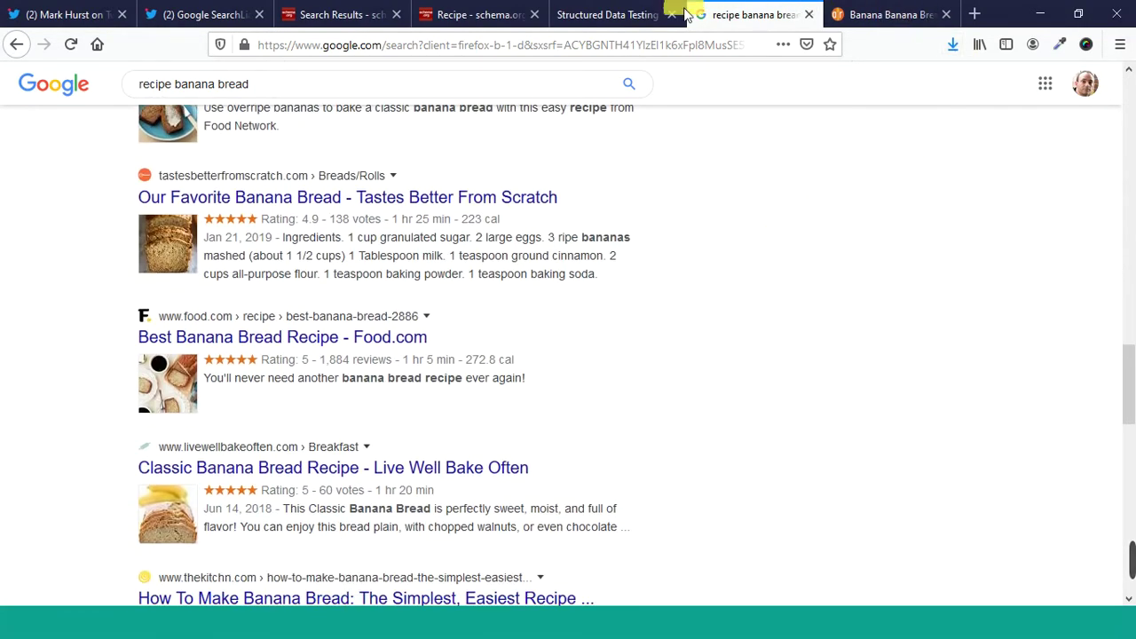
Reread the recipe carousel tweet and check the expanded carousel's cards for calorie information
{"action": "left_click", "coordinate": [173, 13]}
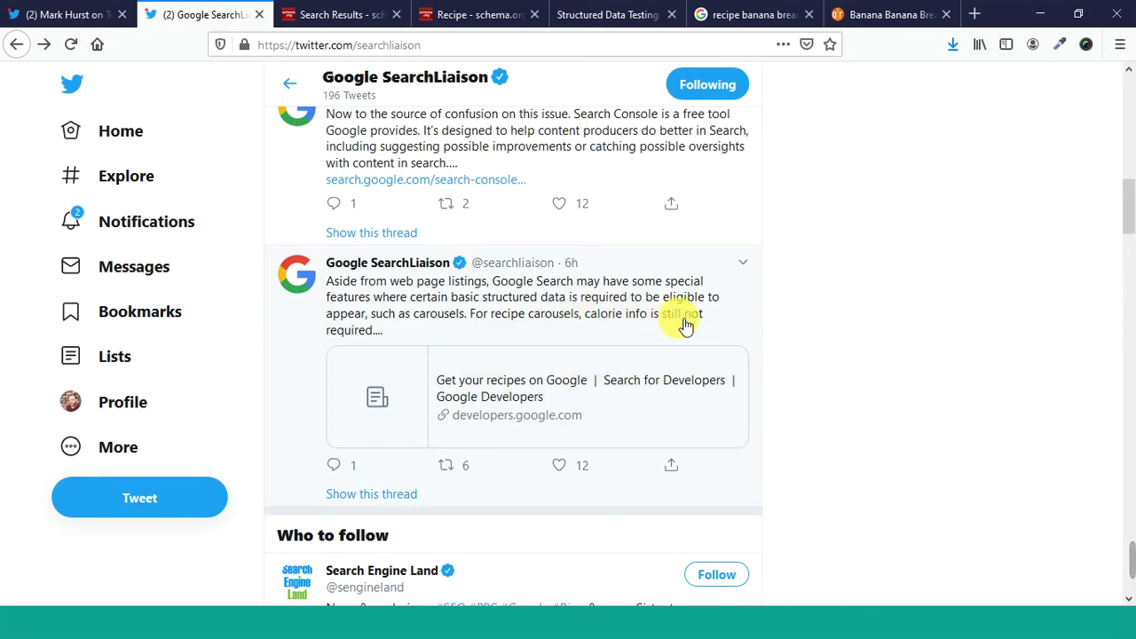
{"action": "left_click", "coordinate": [755, 15]}
{"action": "scroll", "coordinate": [790, 417], "scroll_direction": "up", "scroll_amount": 10}
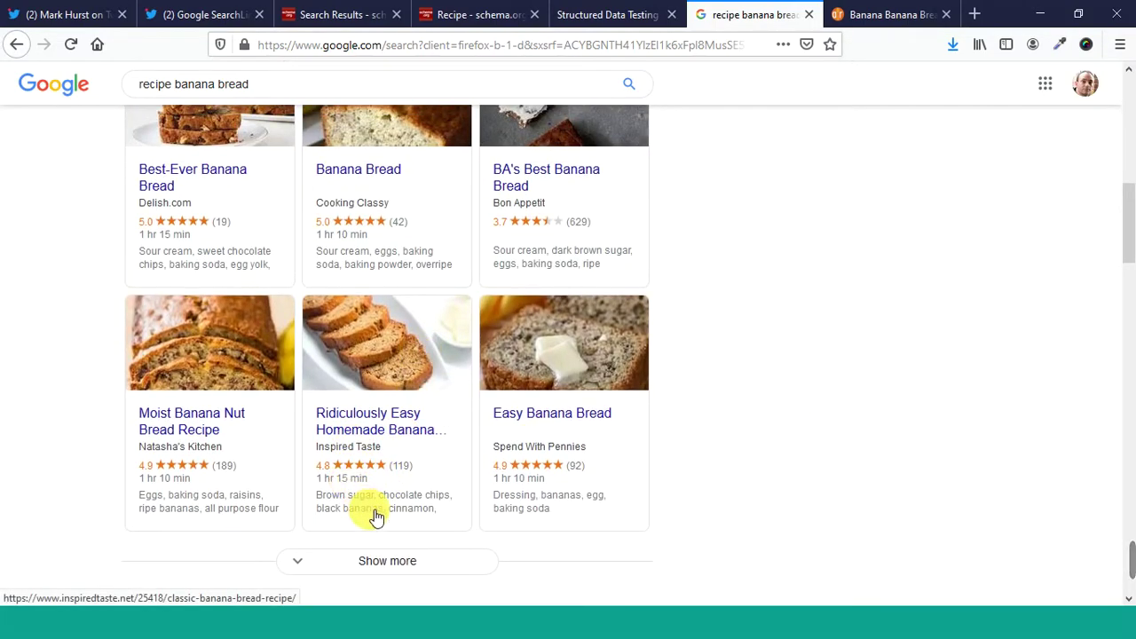
{"action": "scroll", "coordinate": [877, 548], "scroll_direction": "up", "scroll_amount": 4}
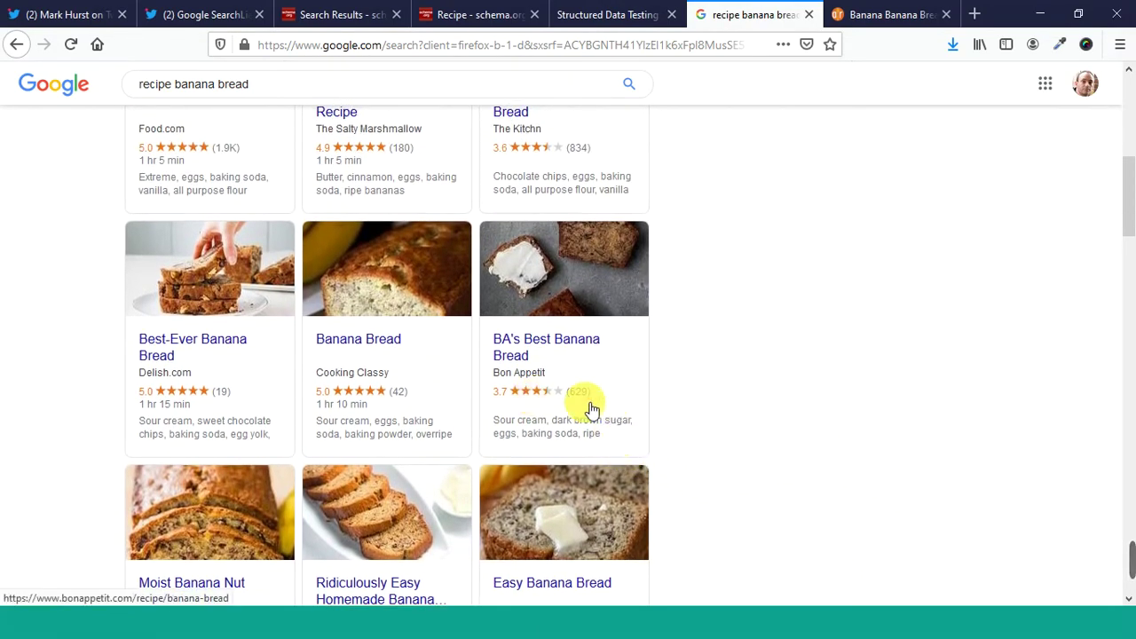
{"action": "scroll", "coordinate": [878, 454], "scroll_direction": "up", "scroll_amount": 10}
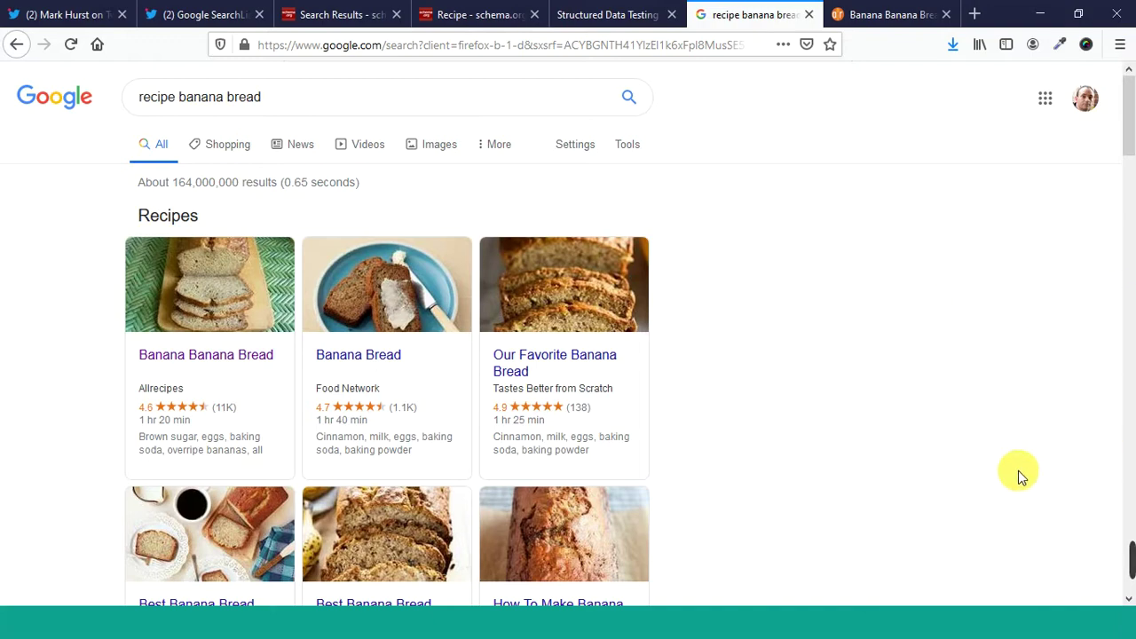
{"action": "right_click", "coordinate": [977, 328]}
{"action": "triple_click", "coordinate": [930, 191]}
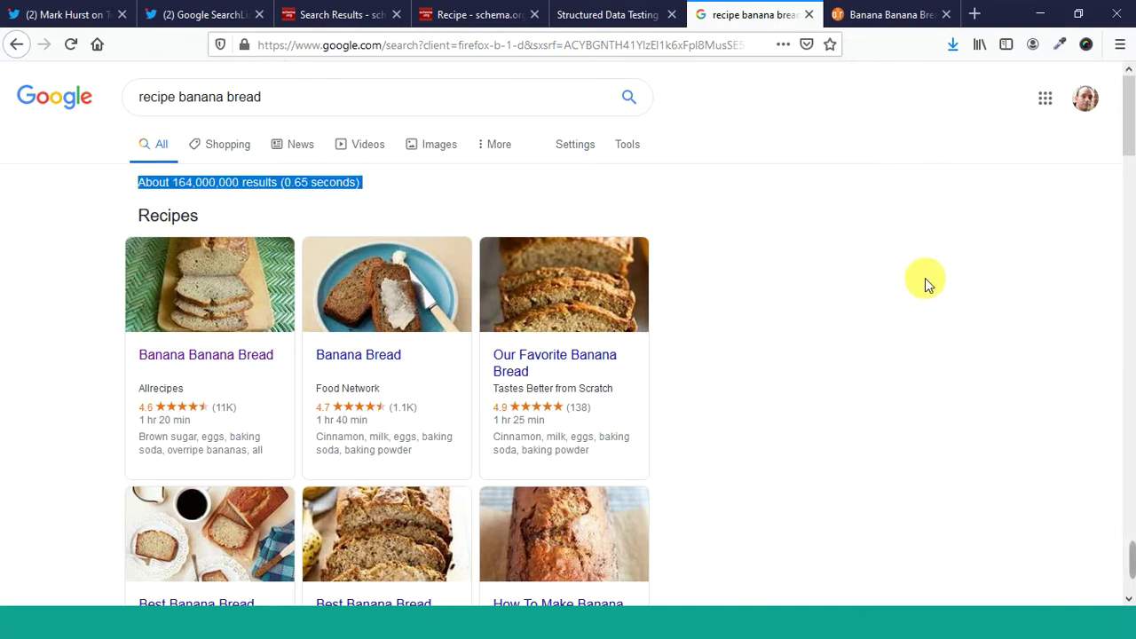
{"action": "left_click", "coordinate": [888, 328]}
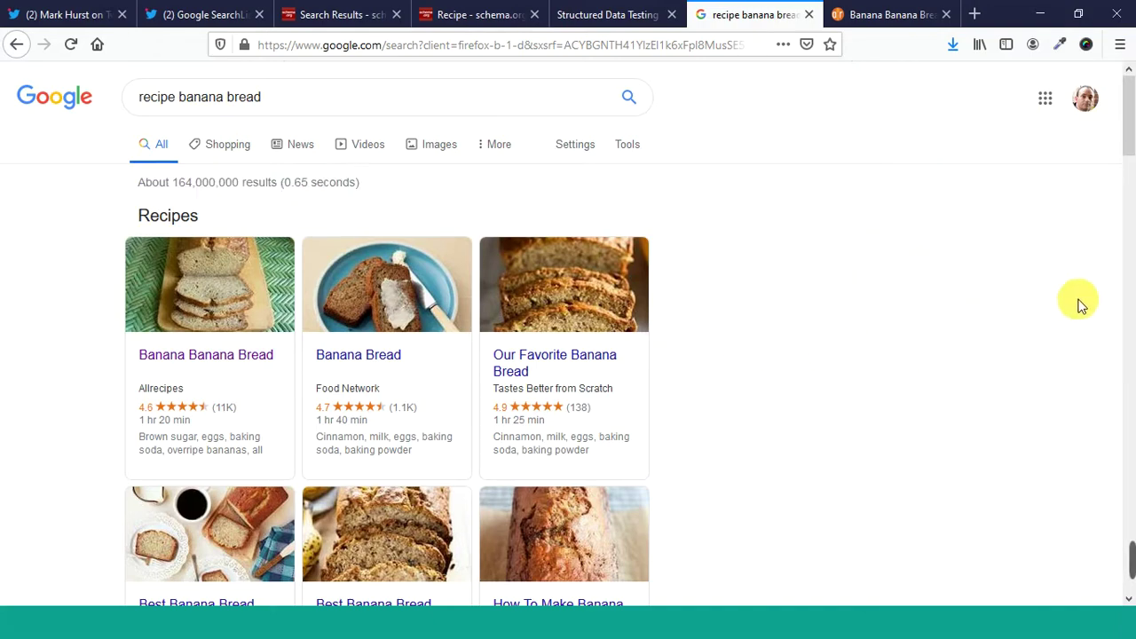
Read SearchLiaison's tweets on the Search Console confusion, the missing nutrition.calories warning and the planned review of message wording
{"action": "left_click", "coordinate": [196, 14]}
{"action": "scroll", "coordinate": [899, 461], "scroll_direction": "up", "scroll_amount": 1}
{"action": "scroll", "coordinate": [903, 468], "scroll_direction": "up", "scroll_amount": 1}
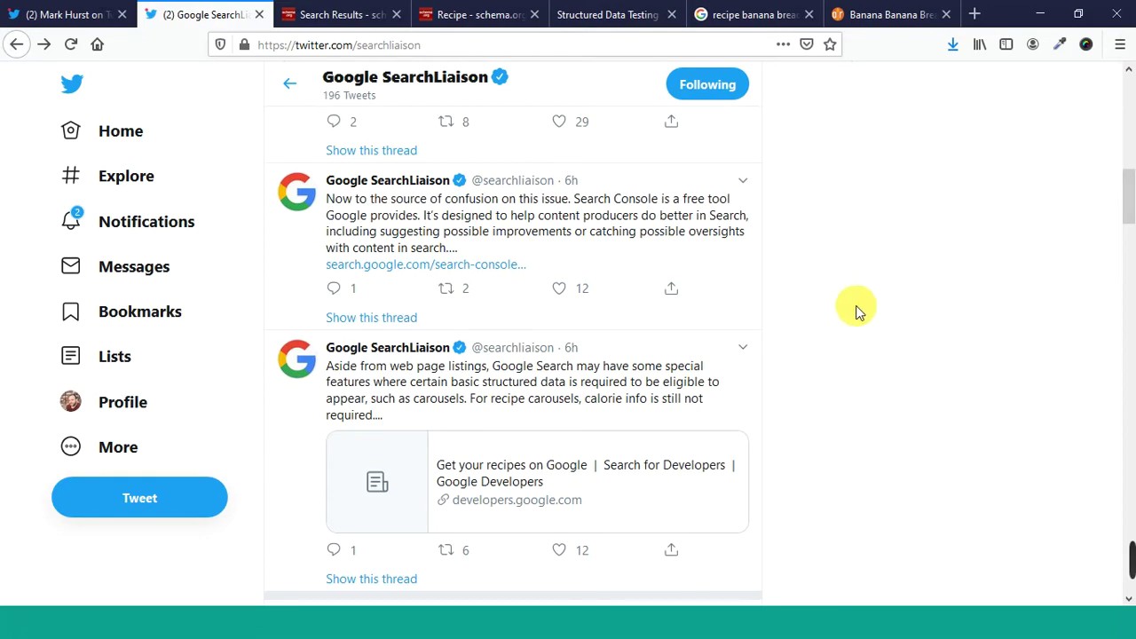
{"action": "scroll", "coordinate": [855, 306], "scroll_direction": "up", "scroll_amount": 2}
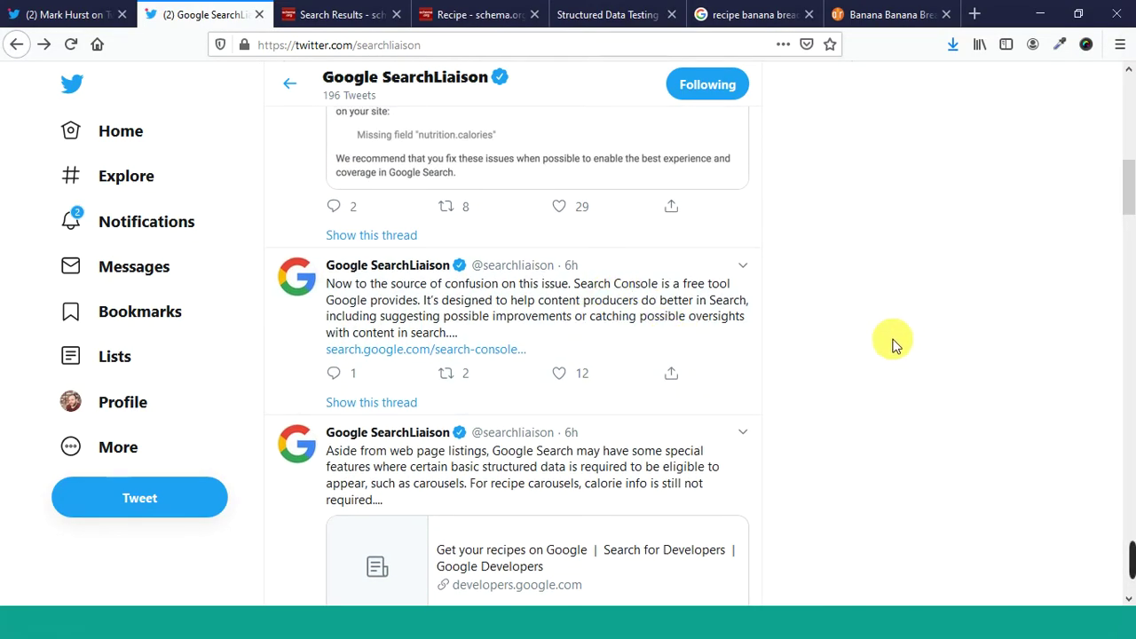
{"action": "scroll", "coordinate": [893, 340], "scroll_direction": "up", "scroll_amount": 5}
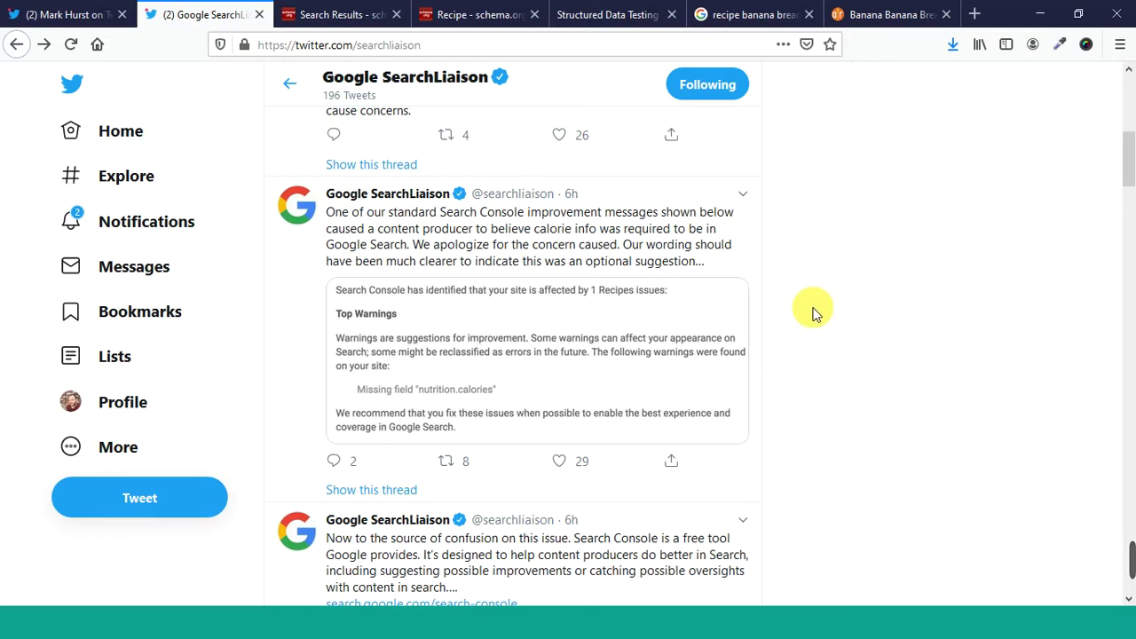
{"action": "scroll", "coordinate": [811, 310], "scroll_direction": "down", "scroll_amount": 2}
{"action": "scroll", "coordinate": [811, 310], "scroll_direction": "up", "scroll_amount": 2}
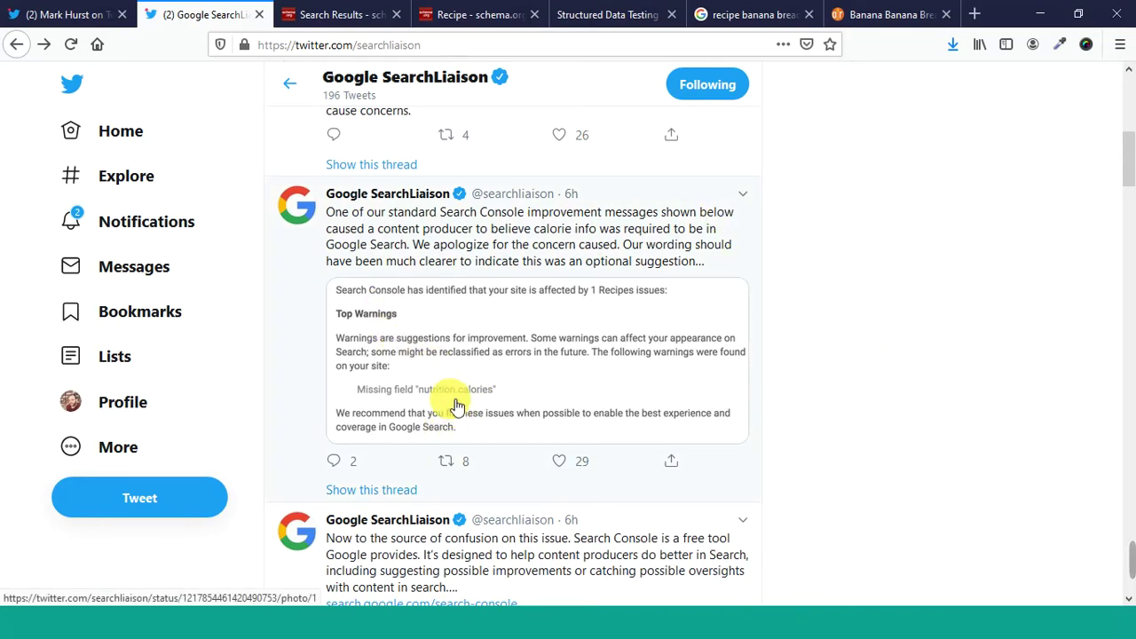
{"action": "scroll", "coordinate": [698, 424], "scroll_direction": "up", "scroll_amount": 2}
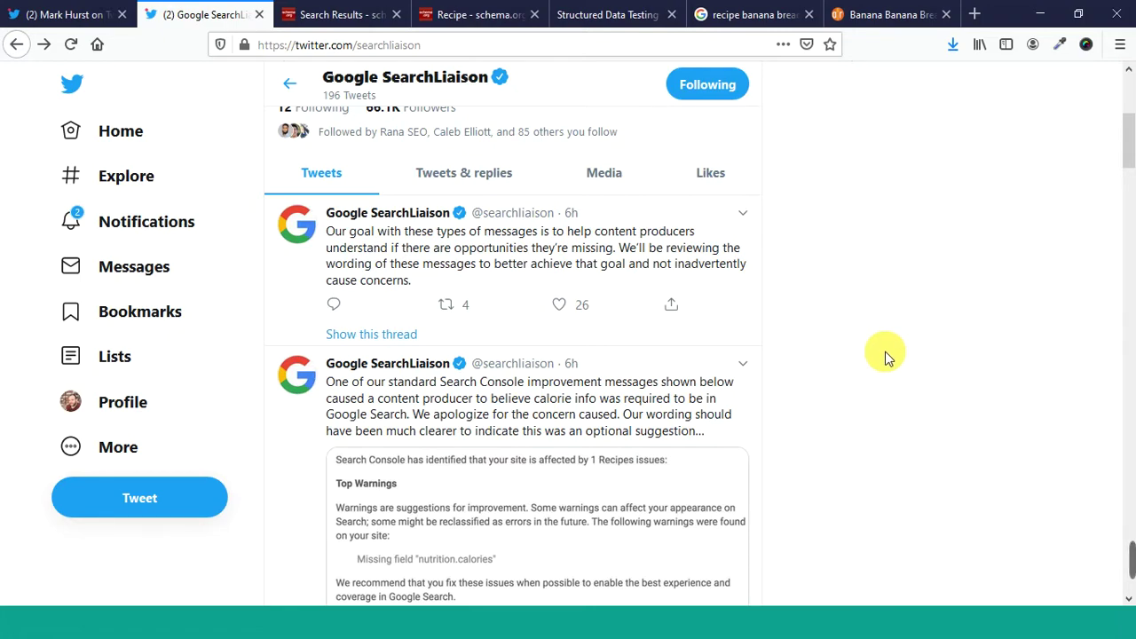
{"action": "scroll", "coordinate": [885, 357], "scroll_direction": "up", "scroll_amount": 4}
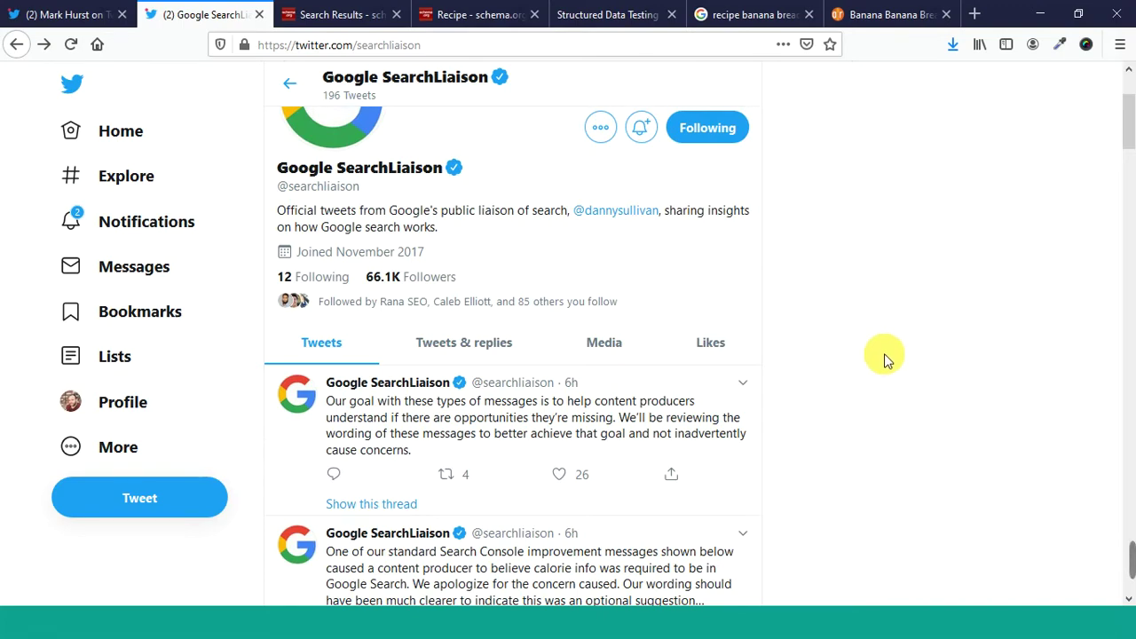
{"action": "scroll", "coordinate": [885, 360], "scroll_direction": "down", "scroll_amount": 2}
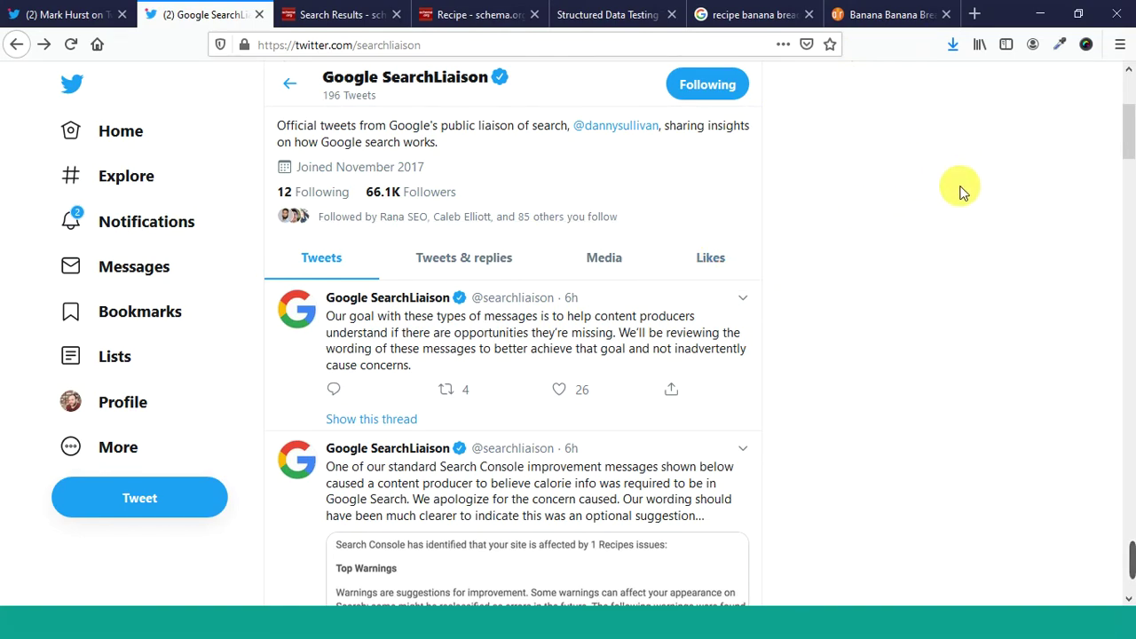
{"action": "scroll", "coordinate": [967, 193], "scroll_direction": "up", "scroll_amount": 1}
Return to the signed-in account's own Twitter profile and look over its bio and pinned tweet
{"action": "key", "text": "alt+Right"}
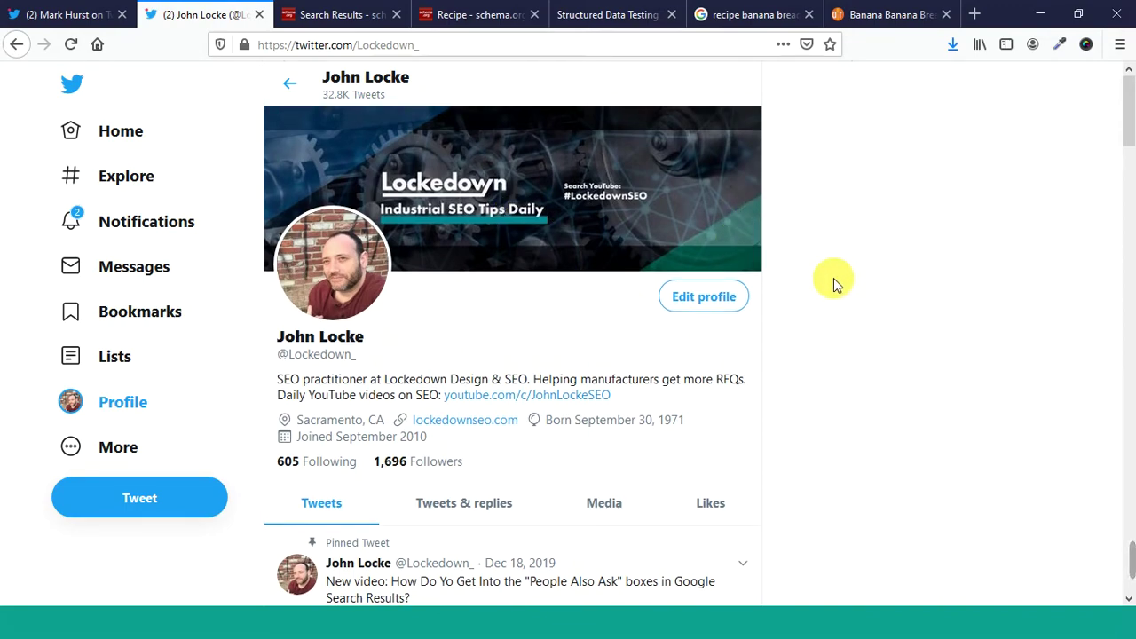
{"action": "scroll", "coordinate": [835, 284], "scroll_direction": "down", "scroll_amount": 2}
{"action": "scroll", "coordinate": [561, 310], "scroll_direction": "down", "scroll_amount": 2}
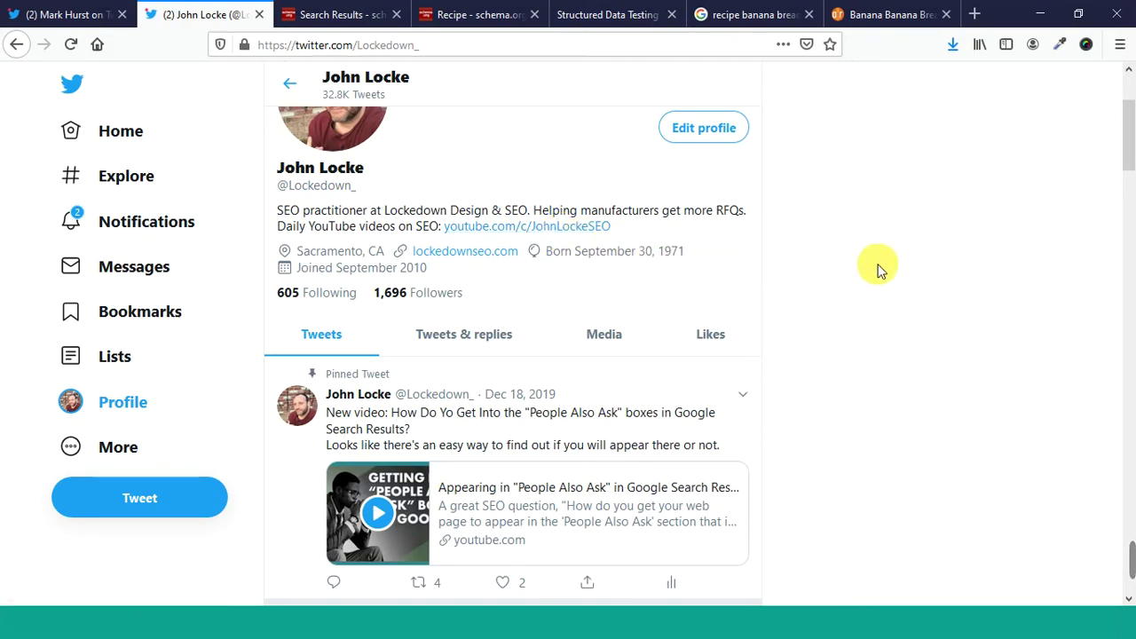
{"action": "scroll", "coordinate": [875, 275], "scroll_direction": "up", "scroll_amount": 2}
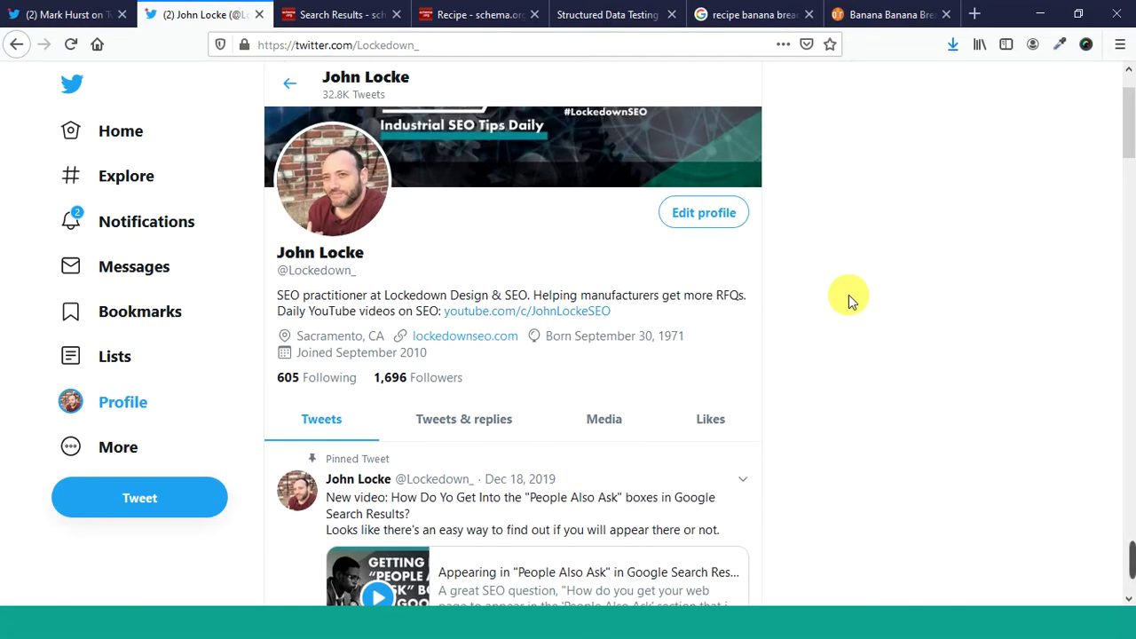